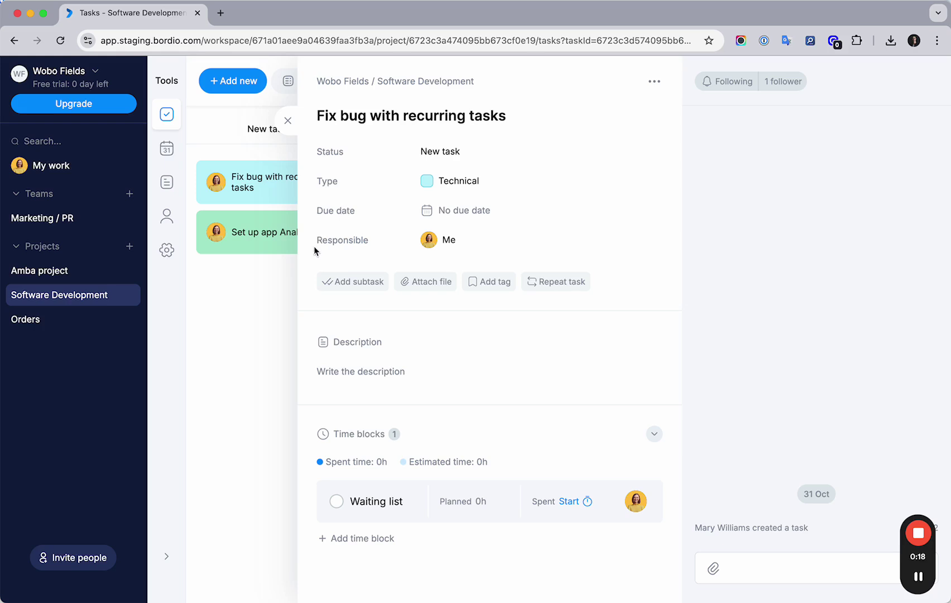
# Step: Close the Fix bug with recurring tasks detail panel to reveal the Software Development Kanban board
pyautogui.click(287, 120)
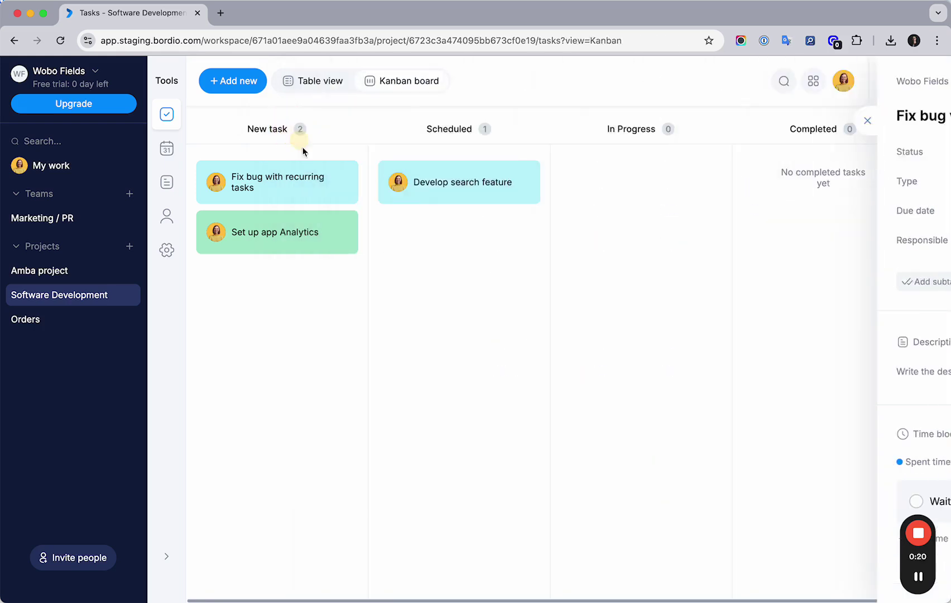
# Step: In Software Development project settings, choose Add custom field under Custom fields for tasks
pyautogui.click(168, 251)
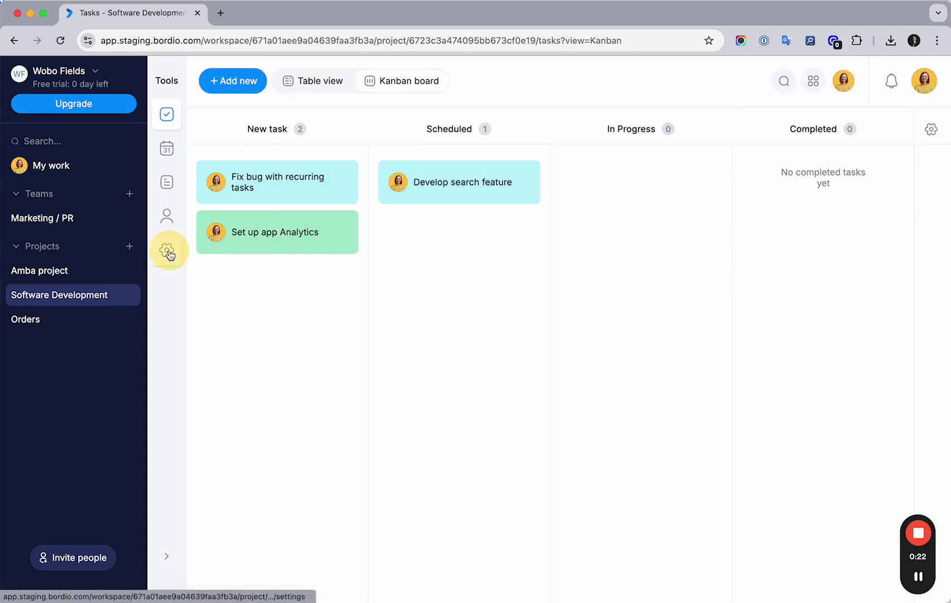
pyautogui.scroll(-7, 417, 312)
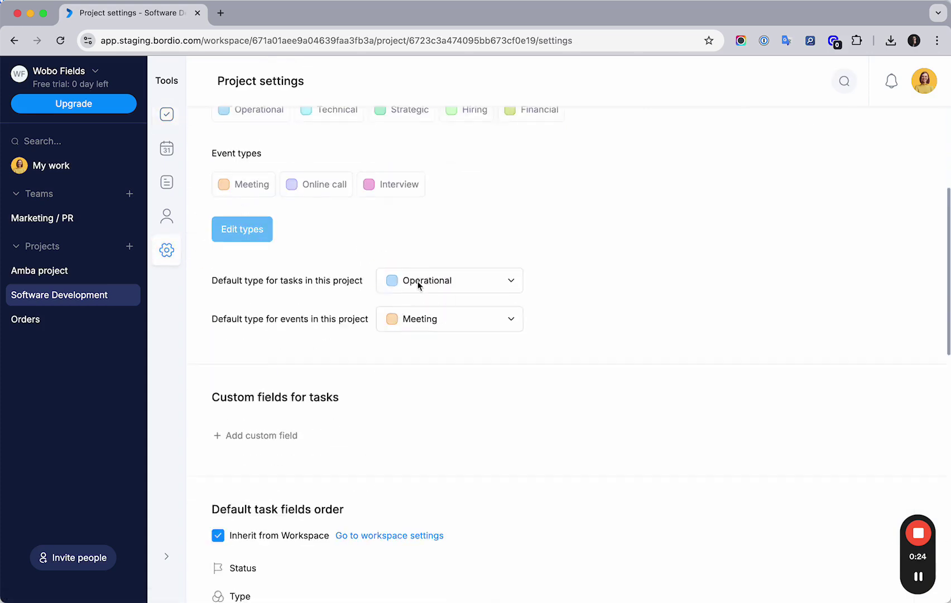
pyautogui.moveTo(212, 236); pyautogui.dragTo(352, 243)
pyautogui.click(350, 238)
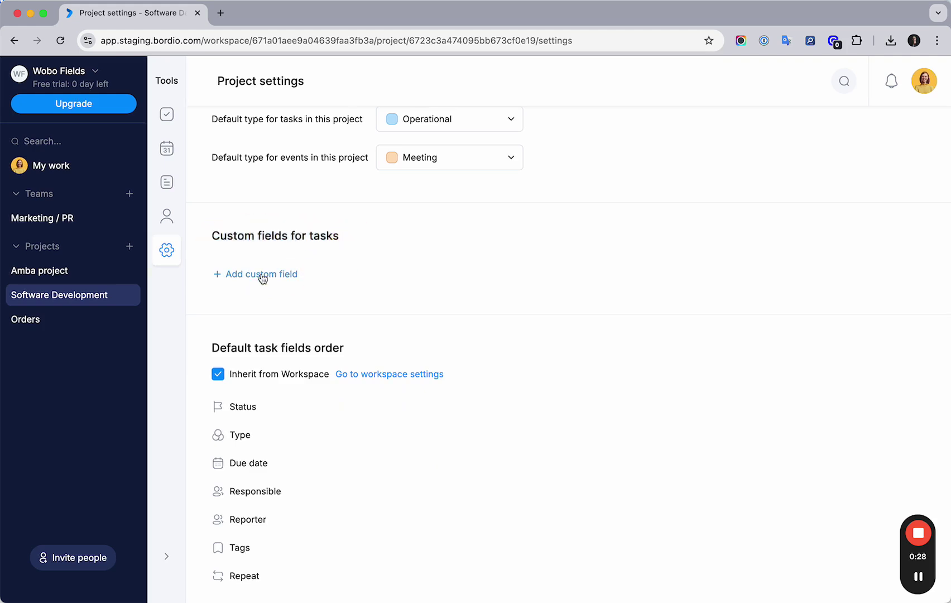
pyautogui.click(240, 273)
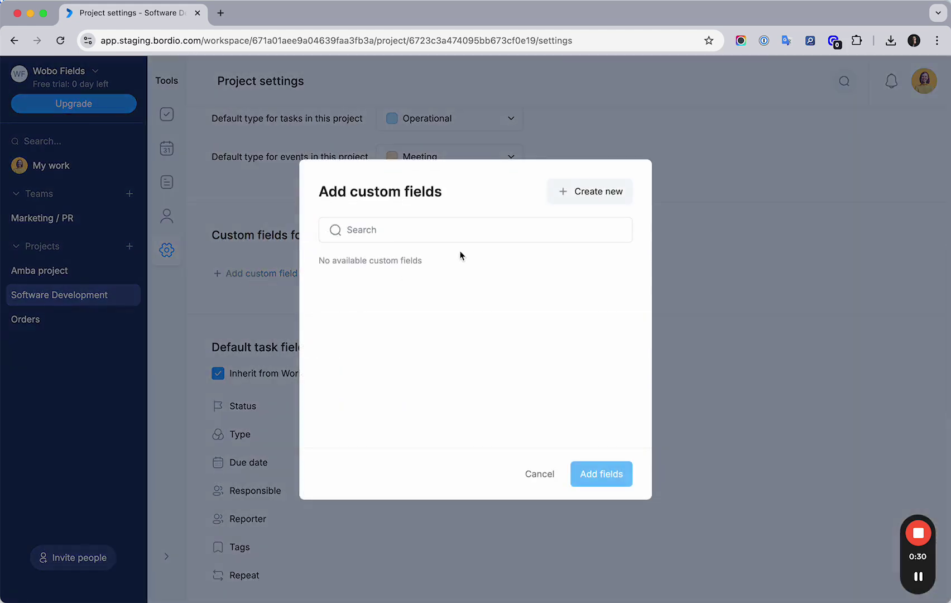
pyautogui.moveTo(319, 263); pyautogui.dragTo(436, 262)
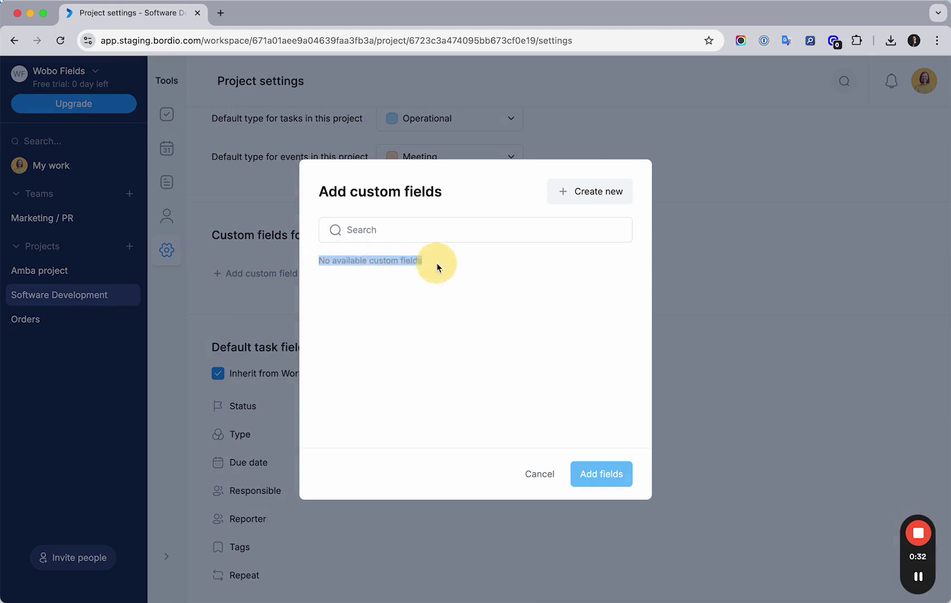
pyautogui.click(438, 260)
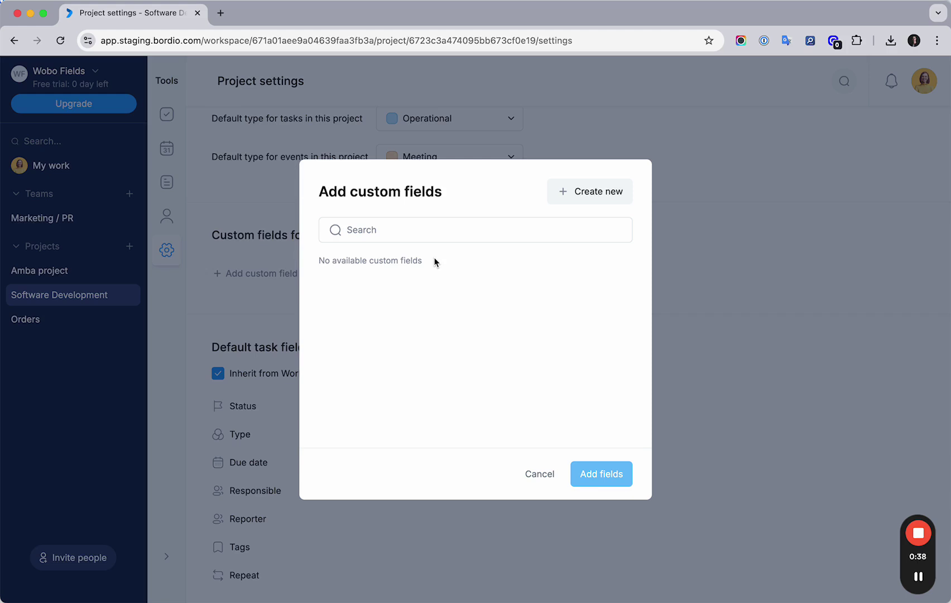
# Step: Create a new Dropdown field named Priority with High, Medium and Low priority options
pyautogui.click(598, 201)
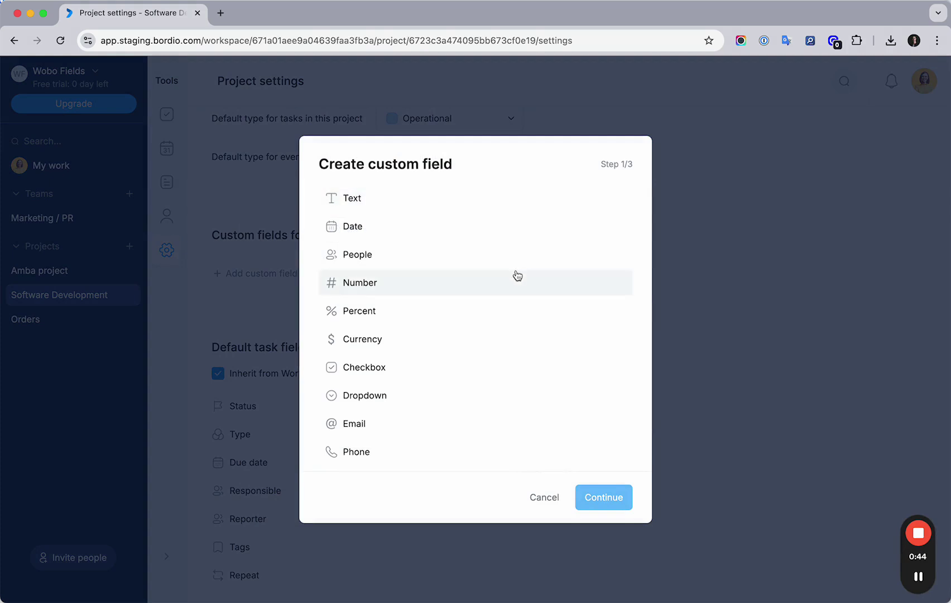
pyautogui.click(368, 395)
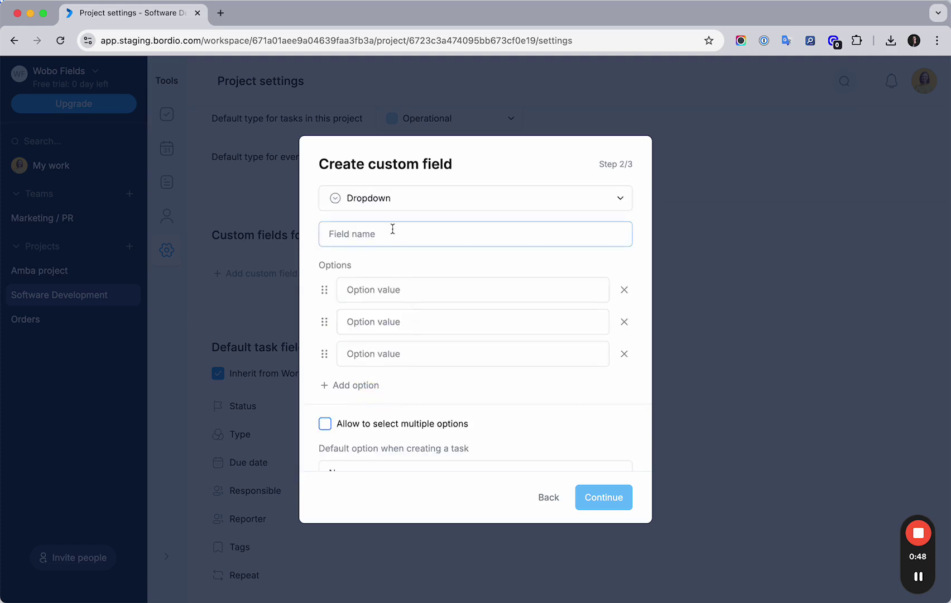
pyautogui.write('Priority')
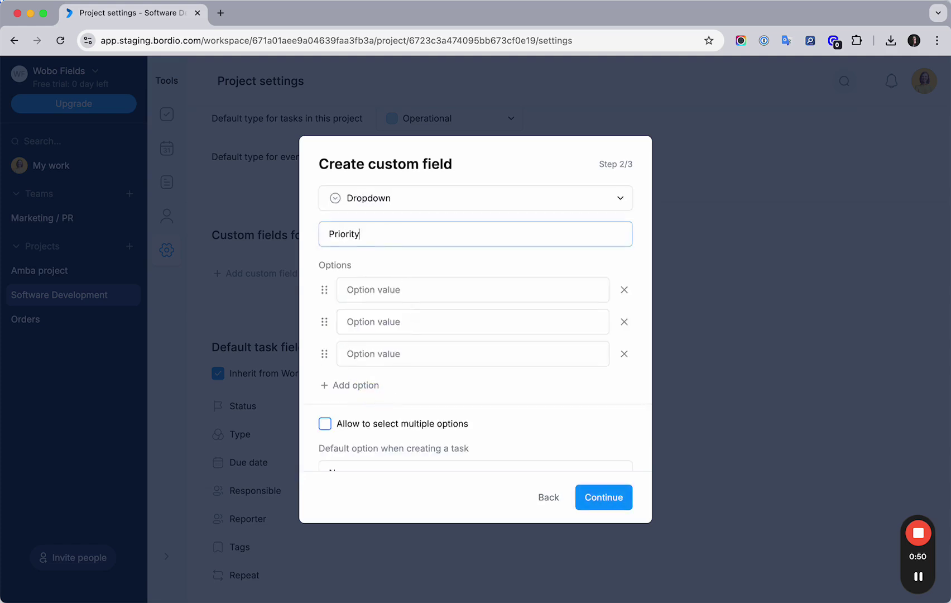
pyautogui.click(392, 285)
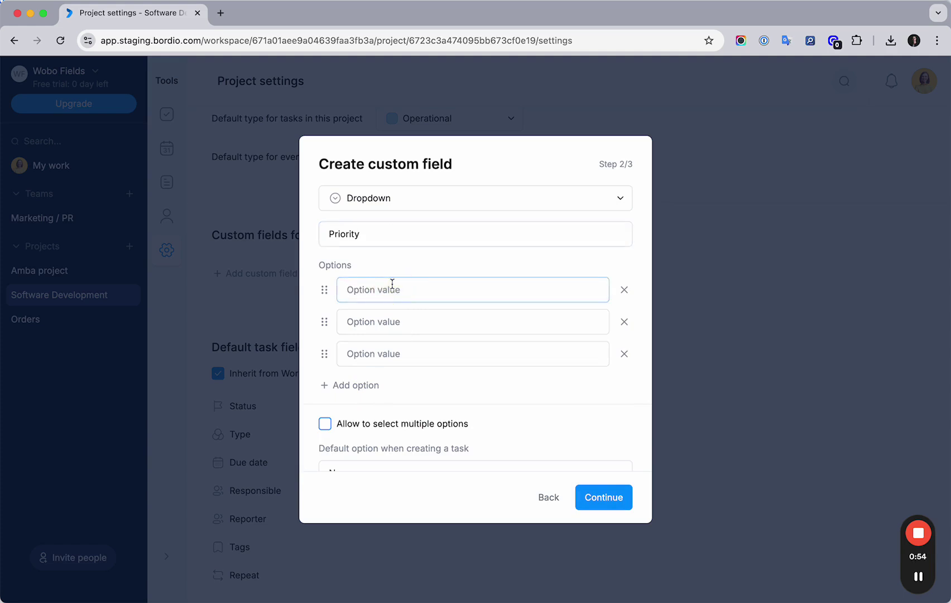
pyautogui.write('High priority')
pyautogui.click(387, 323)
pyautogui.write('Medium priority')
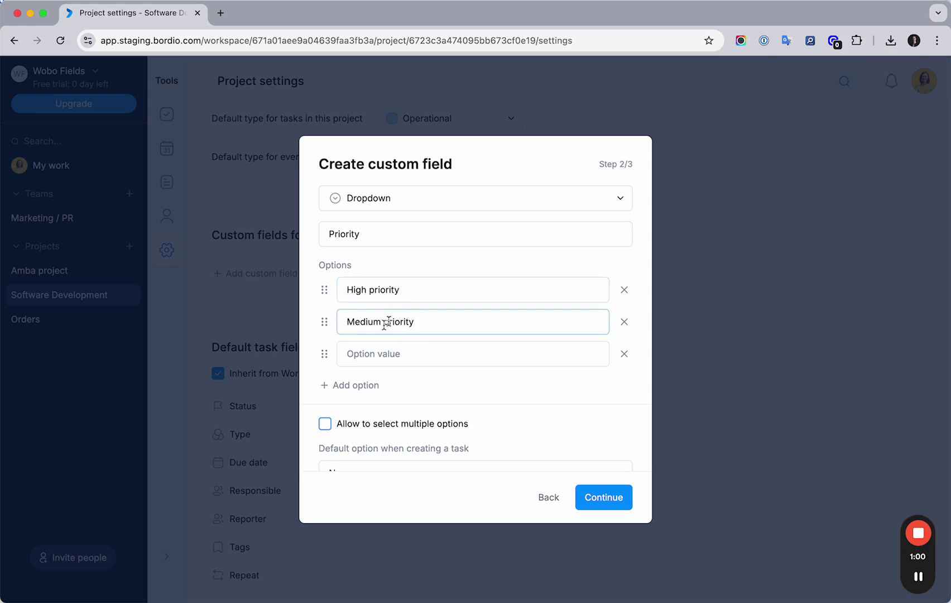
pyautogui.click(392, 352)
pyautogui.write('Low priority')
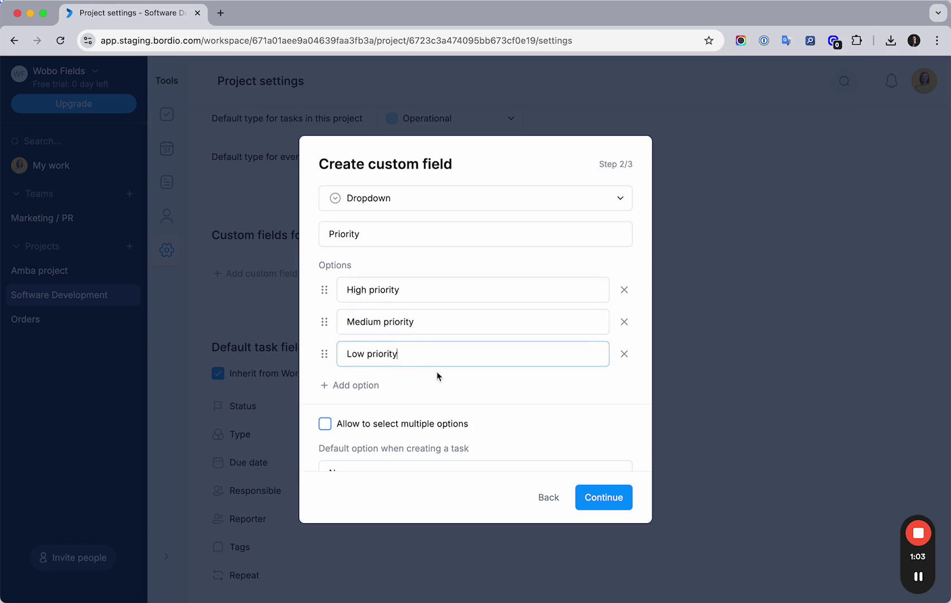
# Step: Apply the Priority field to Software Development, create it, and close the picker
pyautogui.scroll(-2, 435, 371)
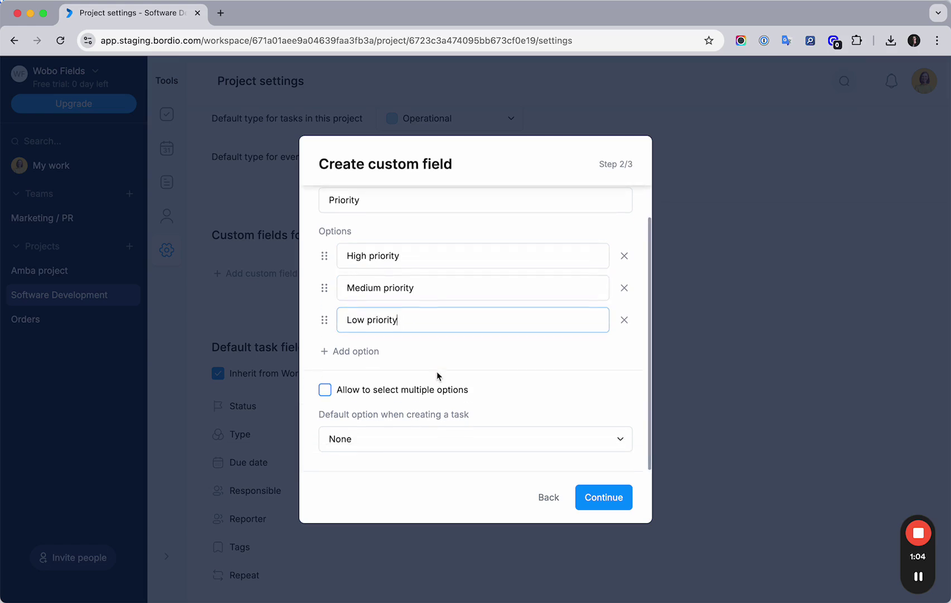
pyautogui.click(597, 497)
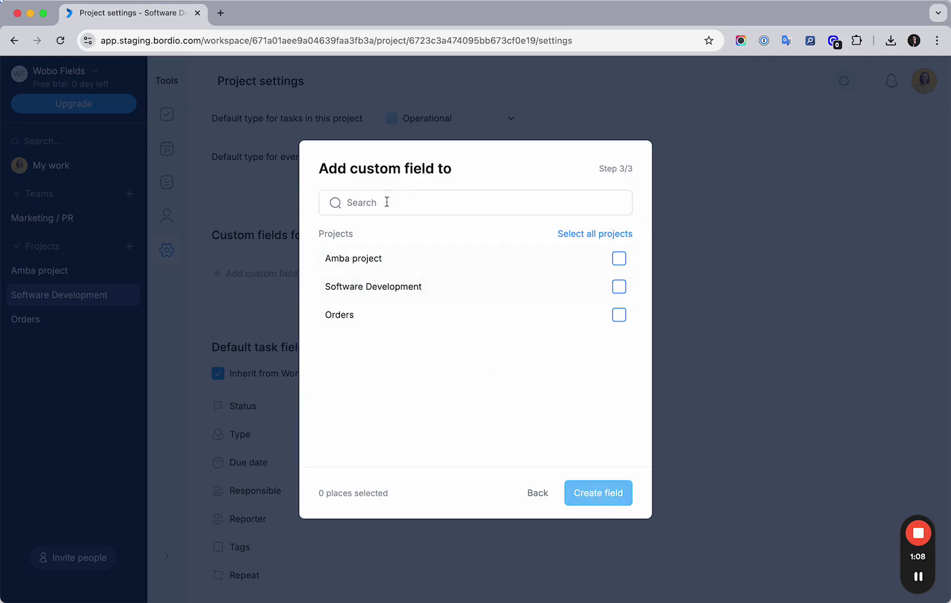
pyautogui.click(618, 286)
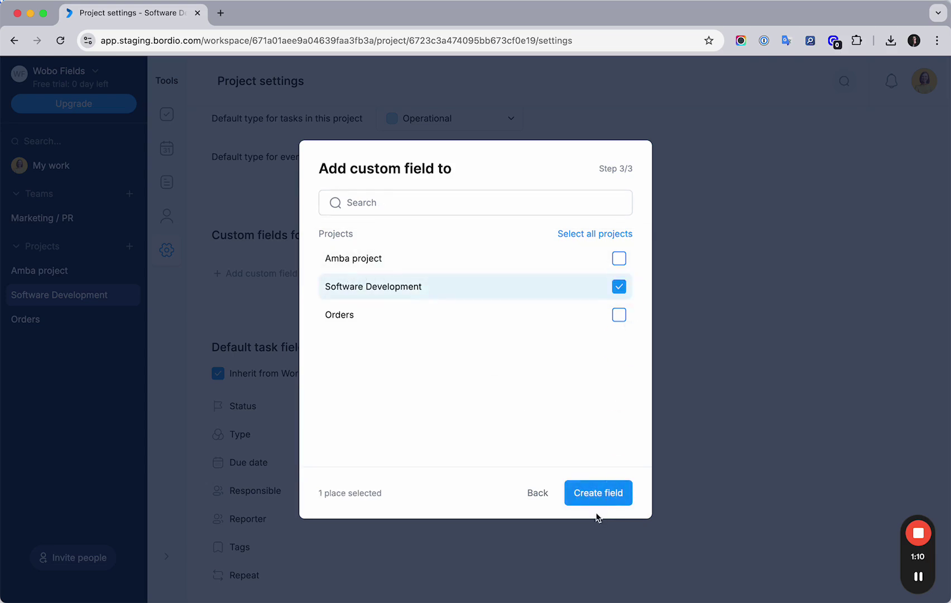
pyautogui.click(592, 493)
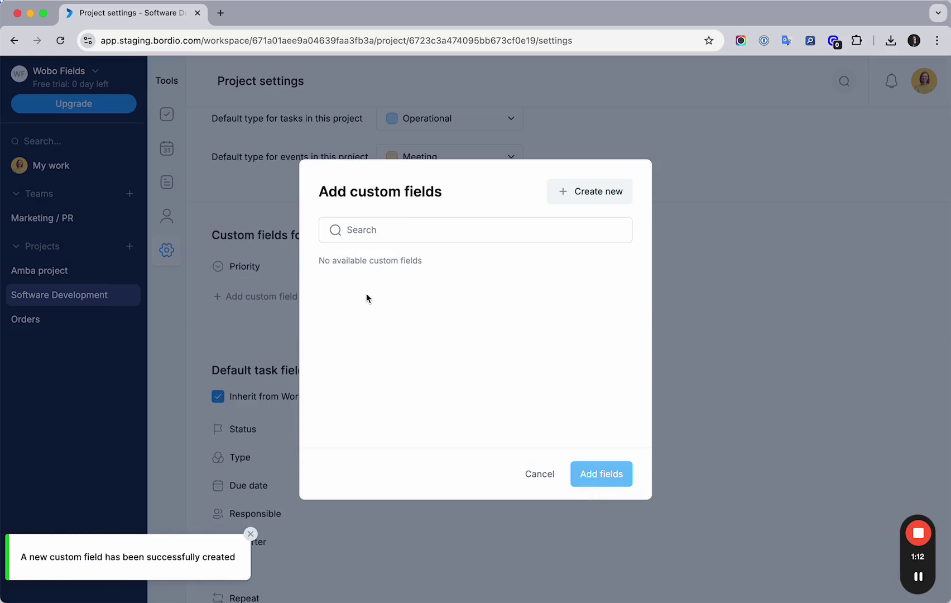
pyautogui.click(539, 476)
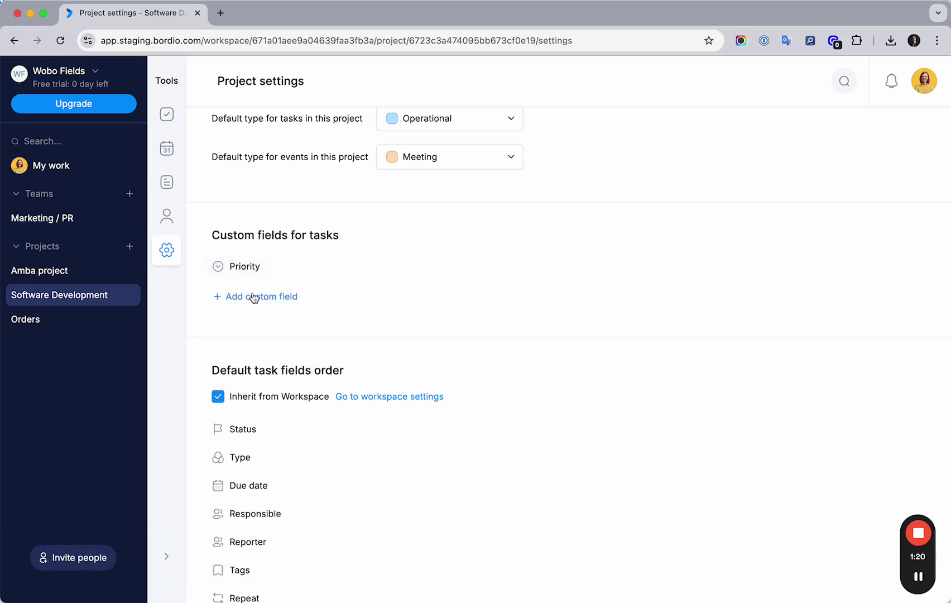
# Step: Create a new Number custom field named Story points
pyautogui.click(250, 299)
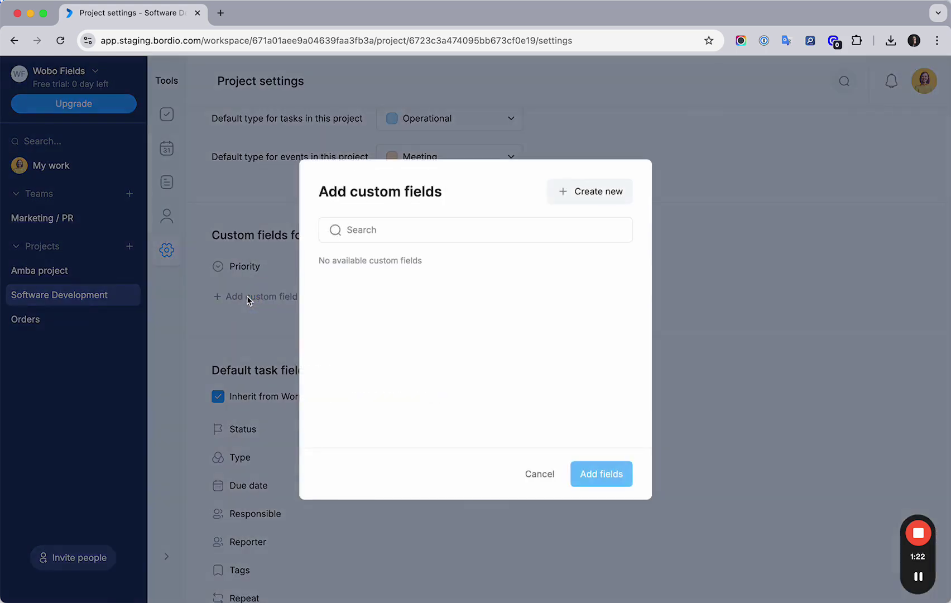
pyautogui.click(595, 192)
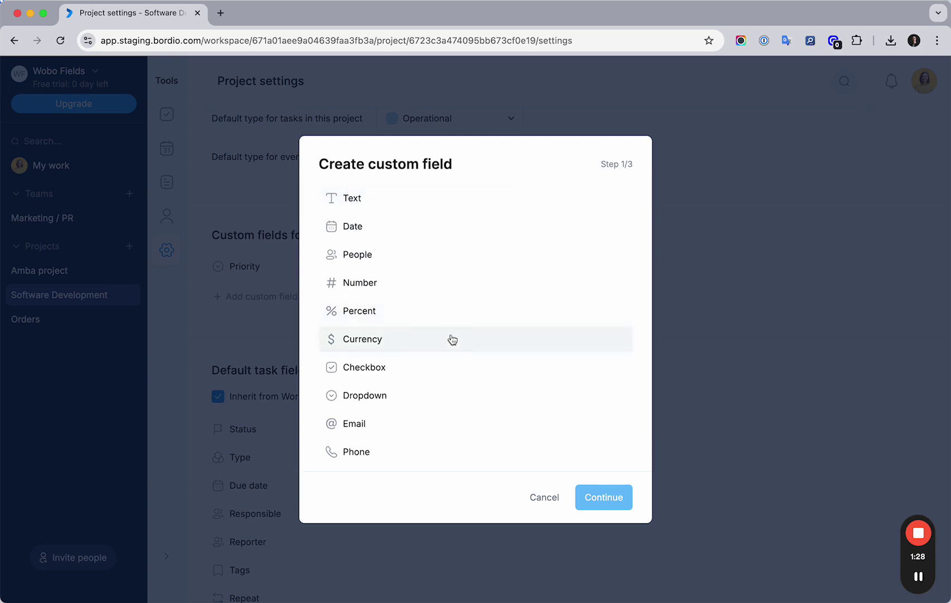
pyautogui.click(365, 284)
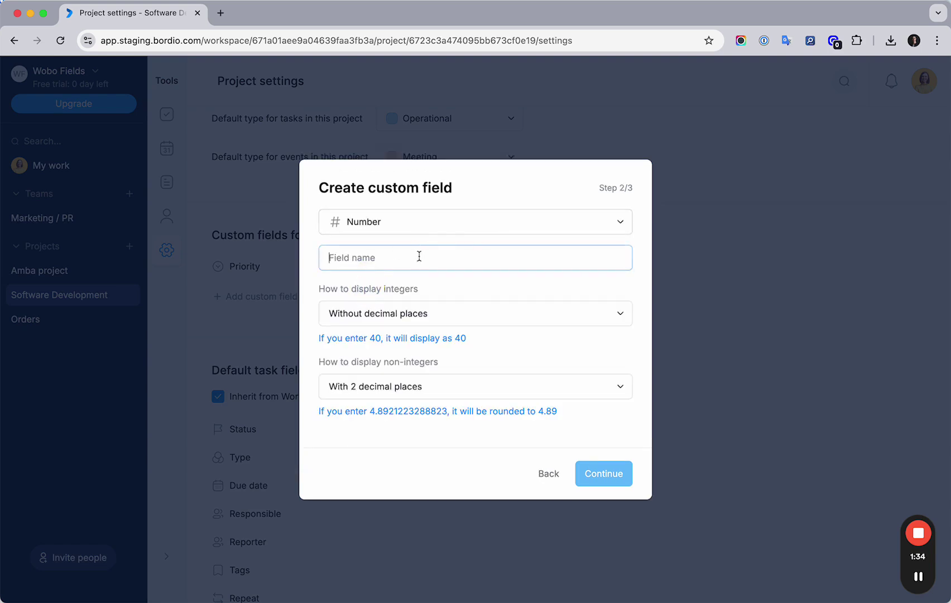
pyautogui.write('Story points')
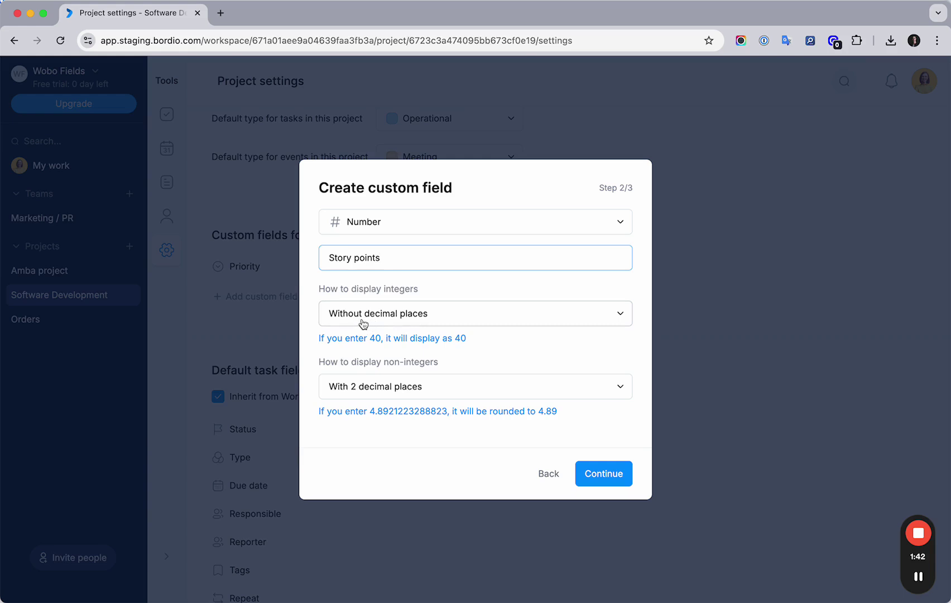
pyautogui.click(441, 336)
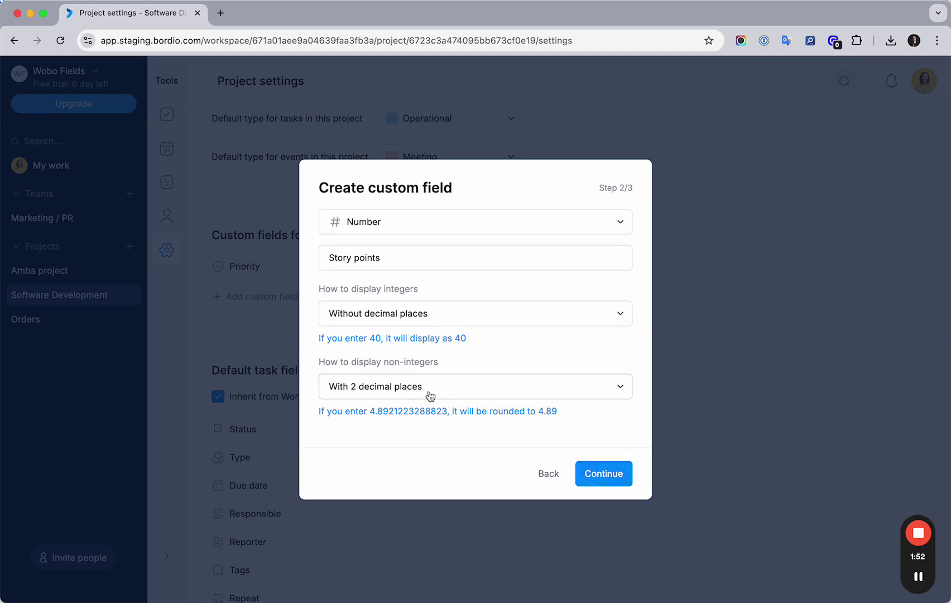
# Step: Apply Story points to Software Development, create the field, and close the picker
pyautogui.click(605, 474)
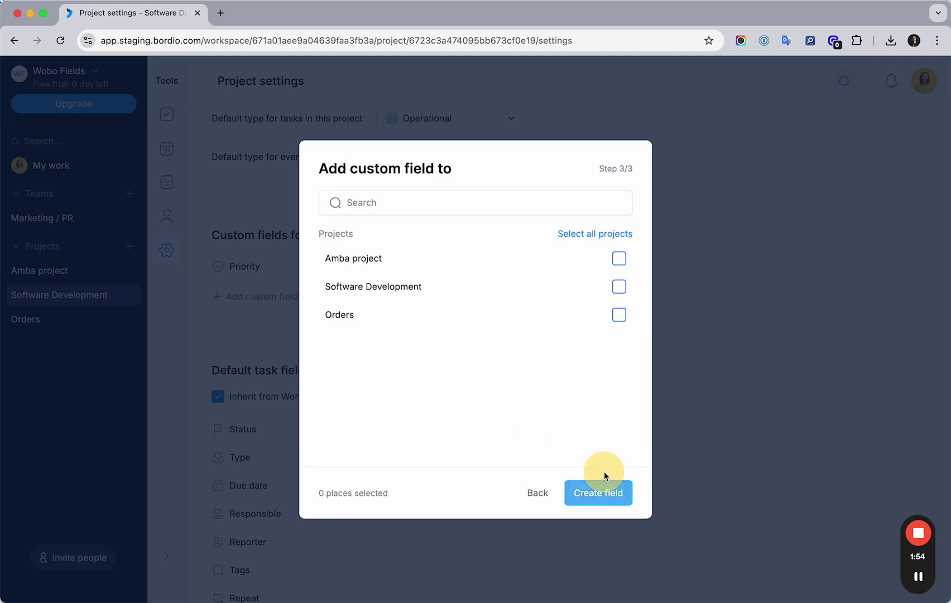
pyautogui.click(618, 287)
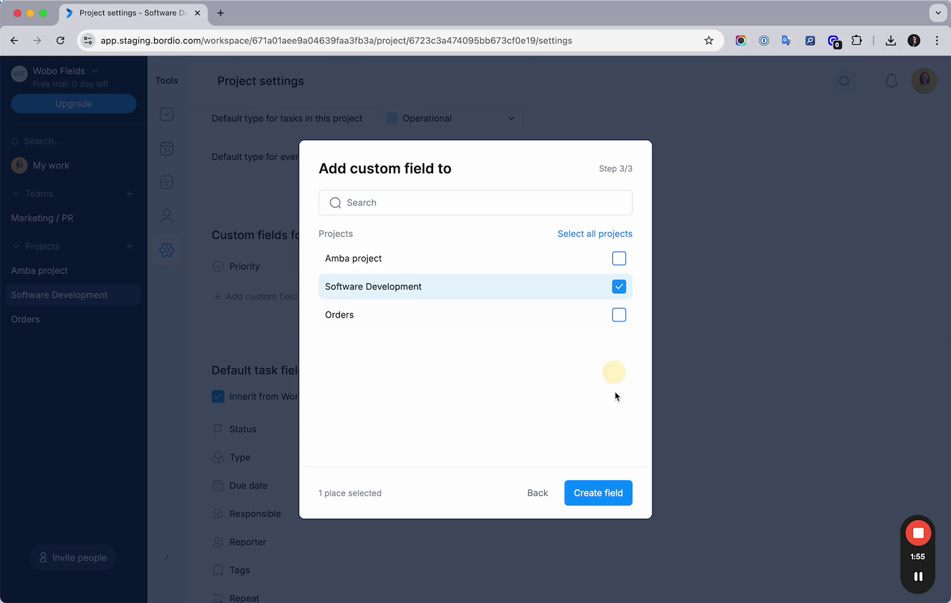
pyautogui.click(602, 495)
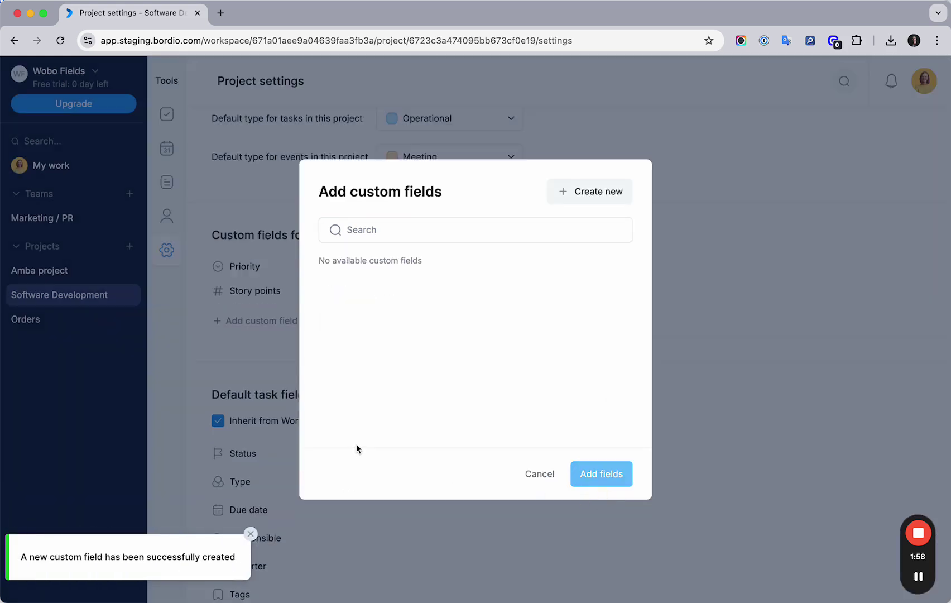
pyautogui.click(539, 475)
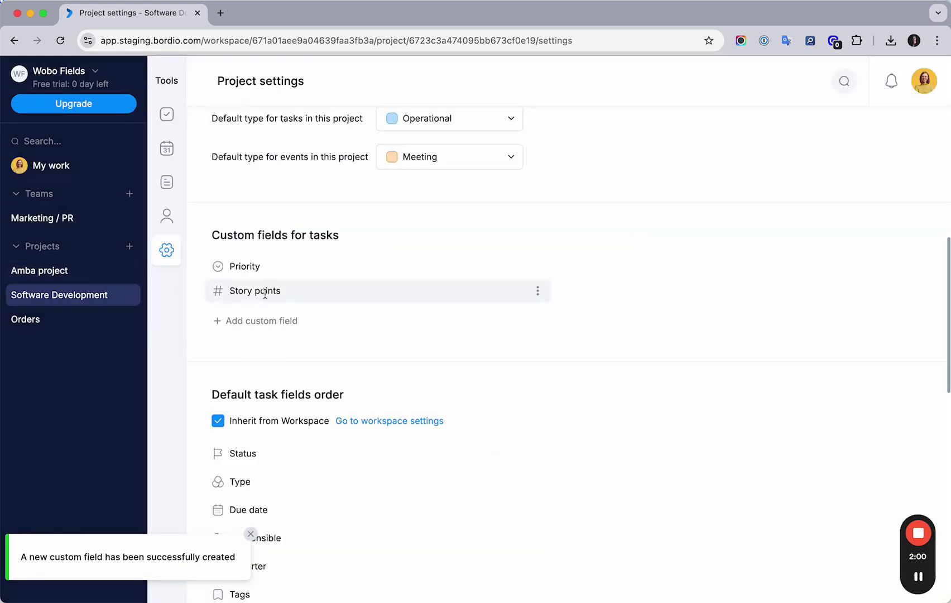
# Step: Set the Develop search feature task to High priority and 8 story points
pyautogui.click(166, 114)
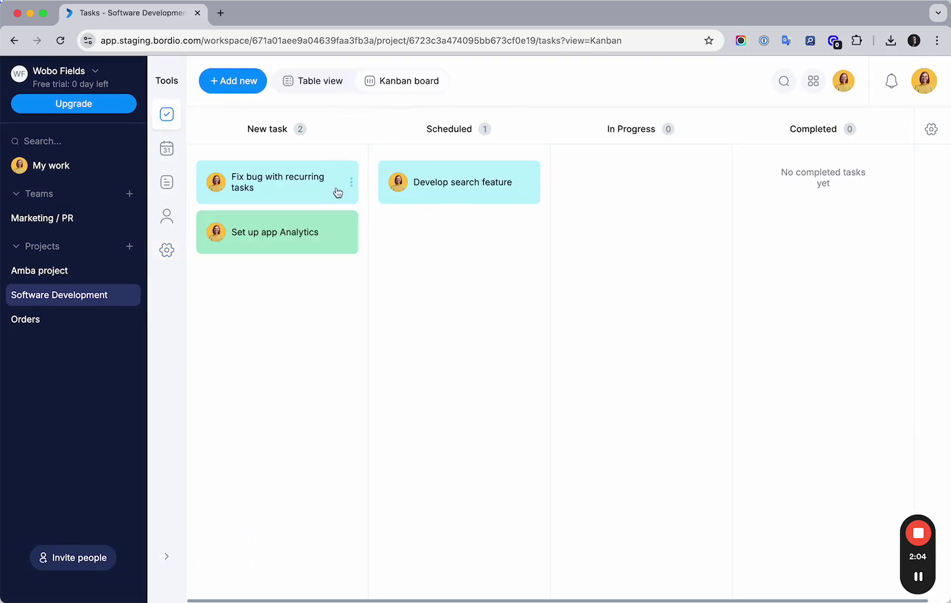
pyautogui.click(423, 183)
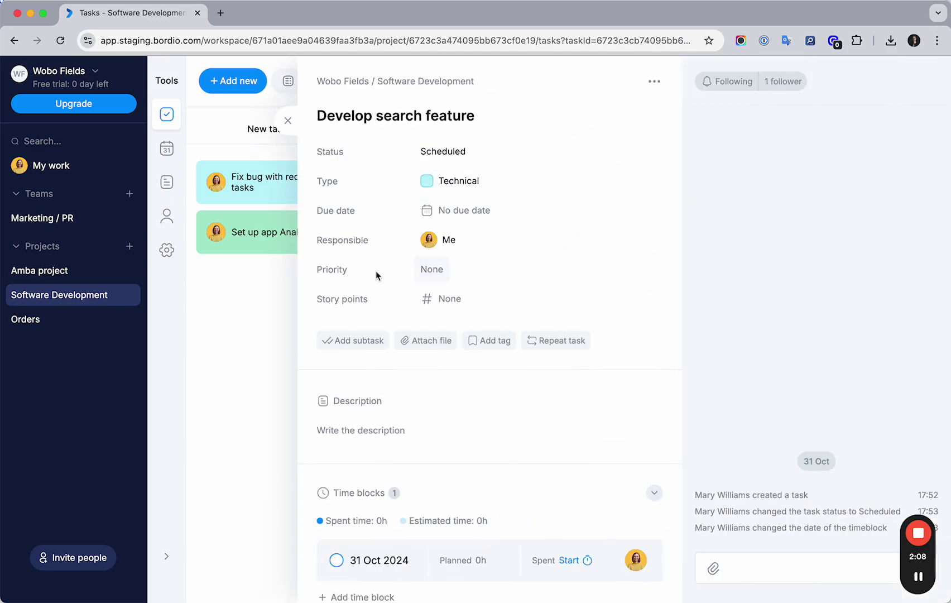
pyautogui.click(438, 270)
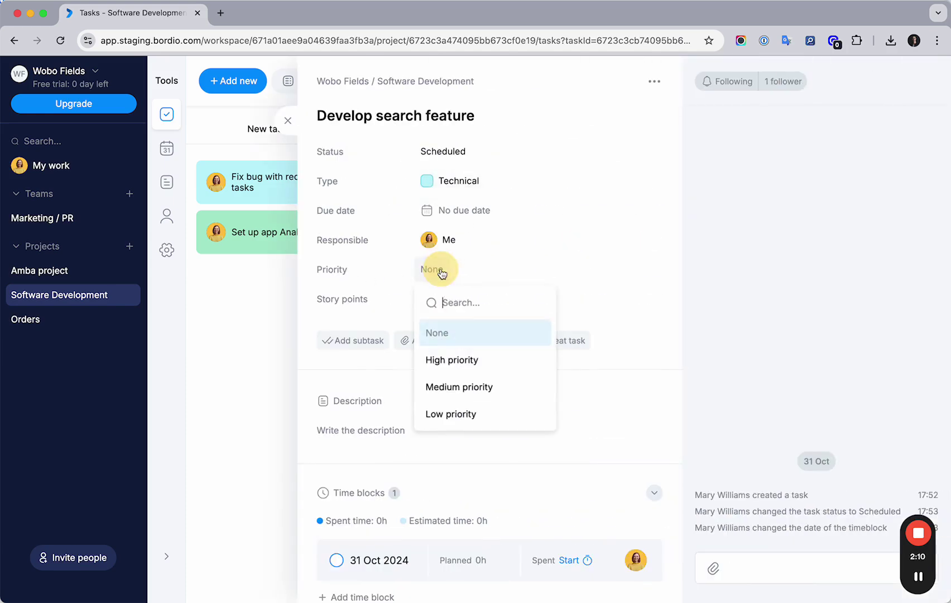
pyautogui.click(457, 362)
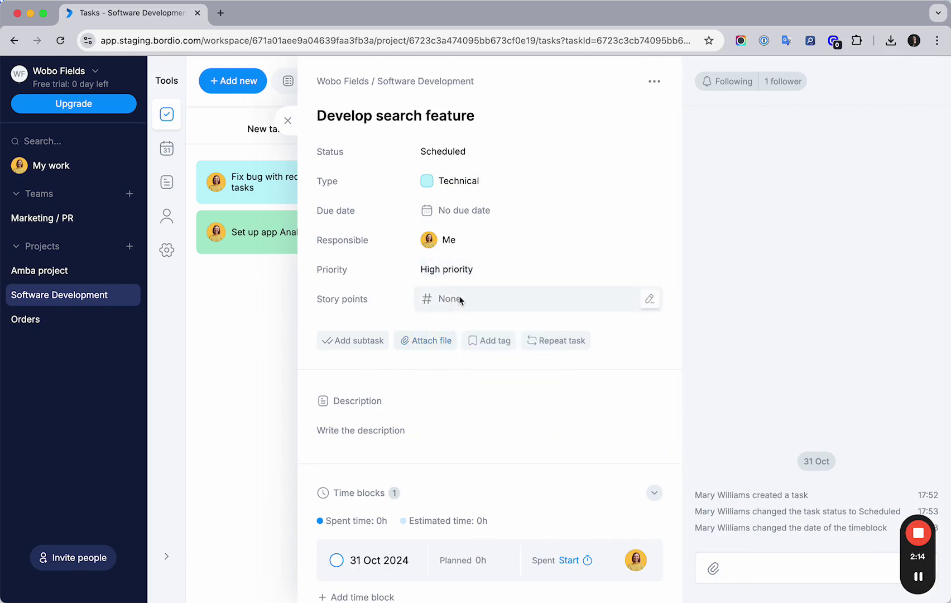
pyautogui.click(550, 305)
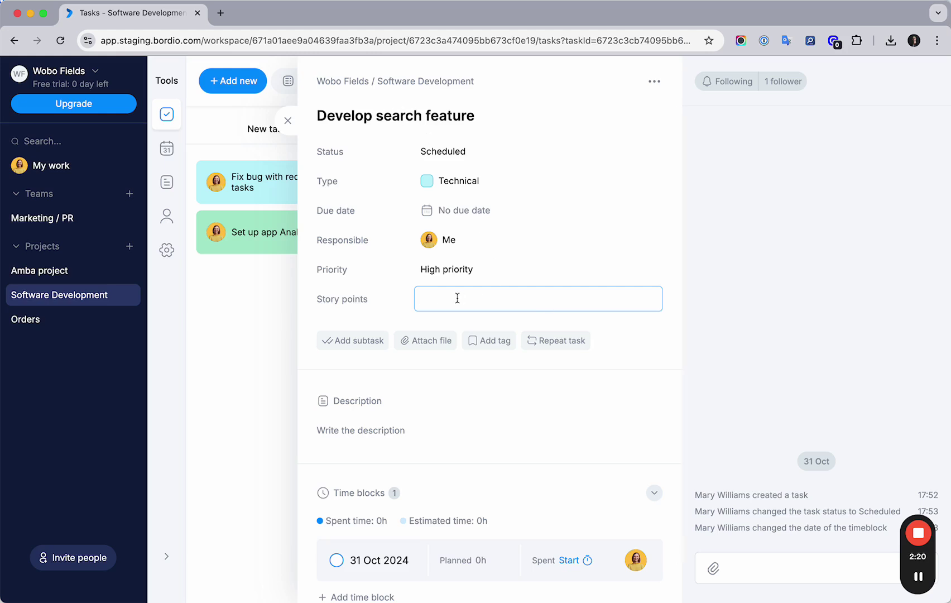
pyautogui.press('Return')
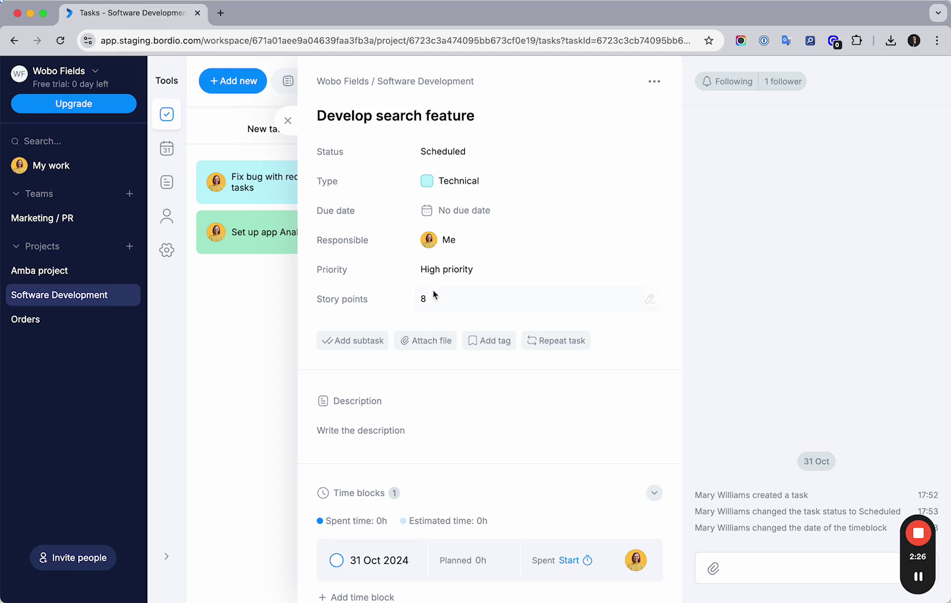
pyautogui.click(654, 81)
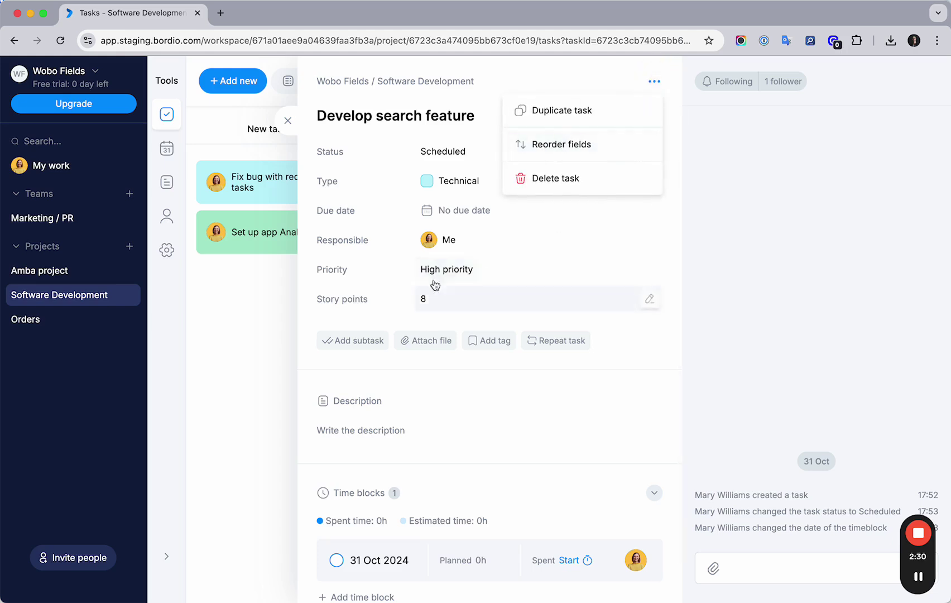
# Step: Go to Reorder fields from the task's menu and uncheck Inherit from Workspace
pyautogui.click(538, 232)
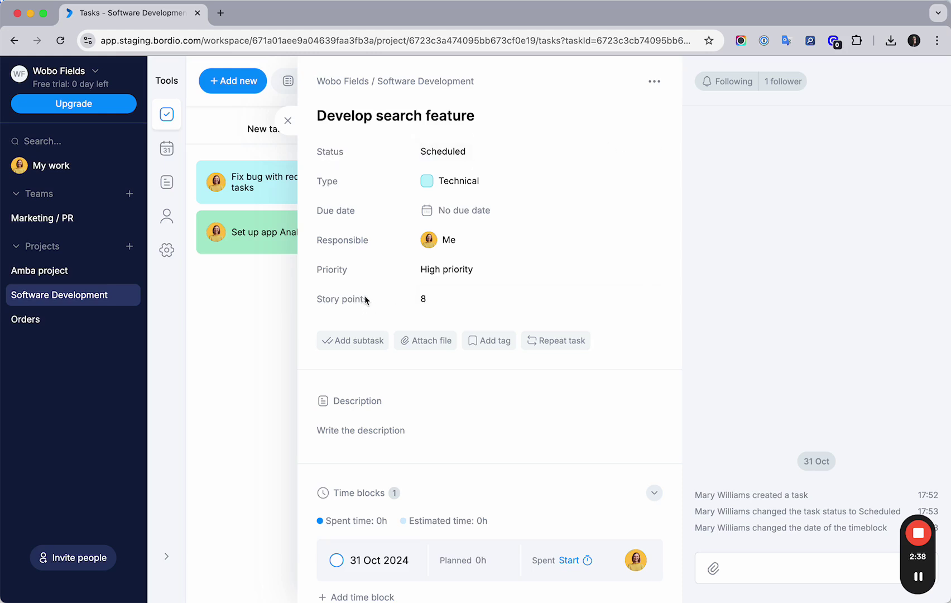
pyautogui.click(654, 81)
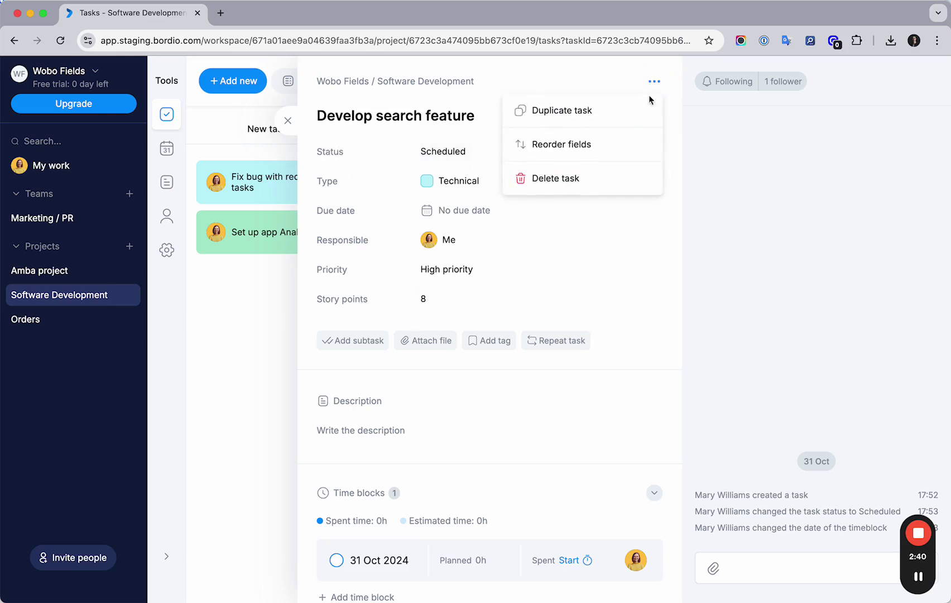
pyautogui.click(539, 146)
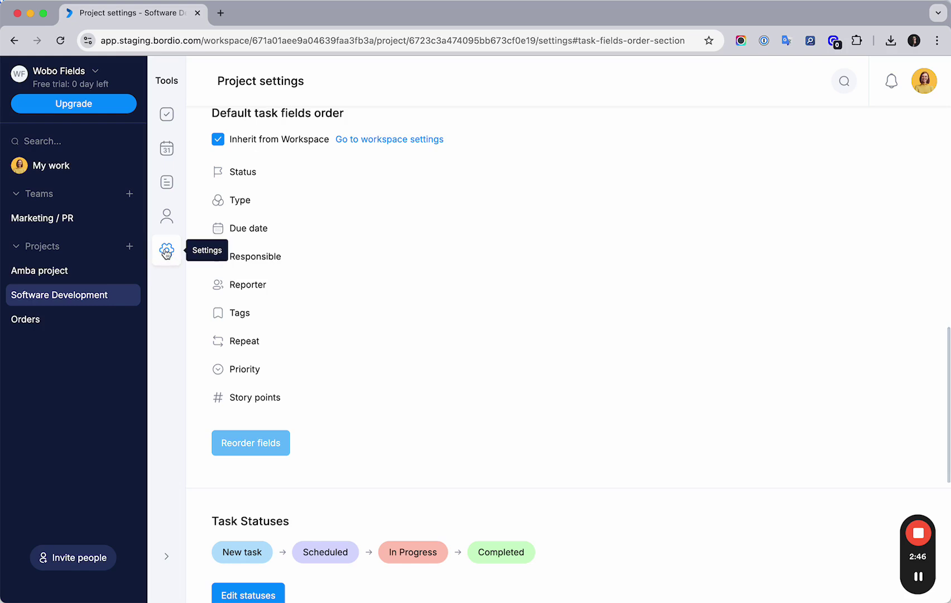
pyautogui.scroll(1, 348, 360)
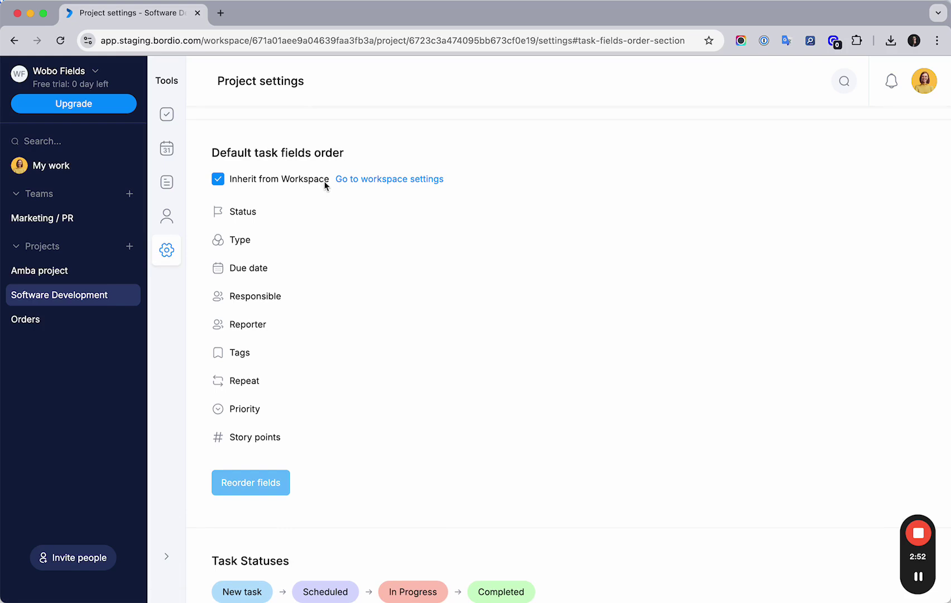
pyautogui.moveTo(229, 212); pyautogui.dragTo(301, 446)
pyautogui.click(331, 356)
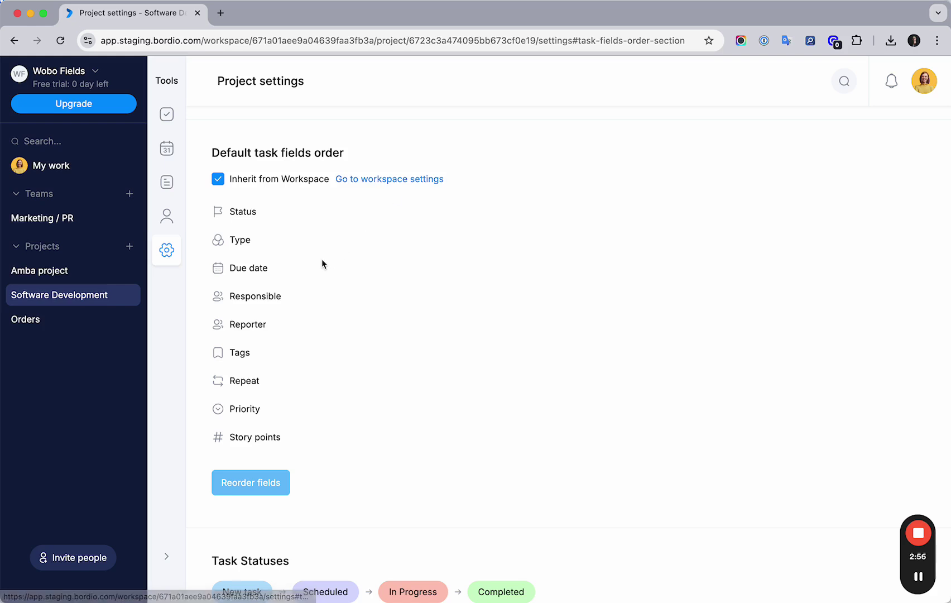
pyautogui.click(217, 179)
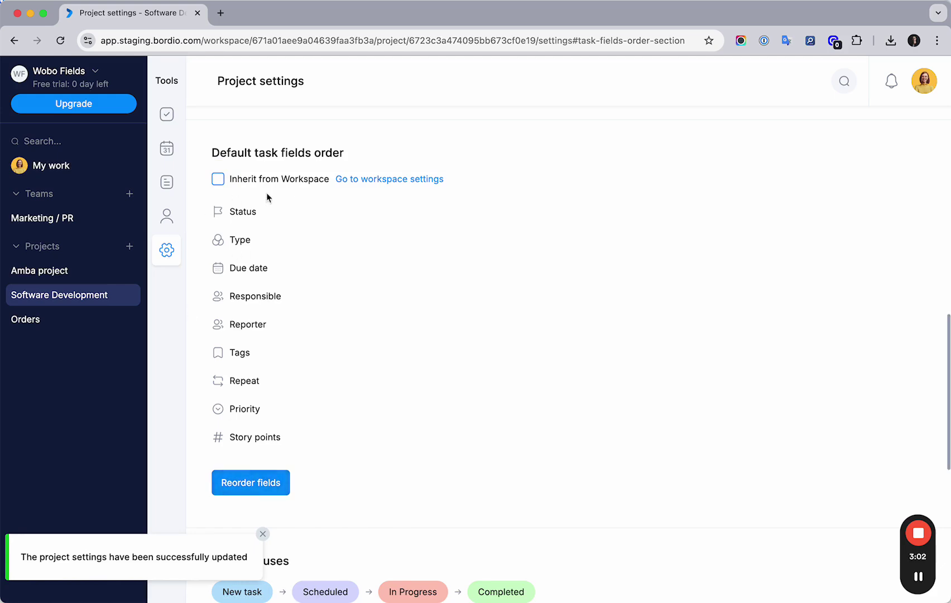
# Step: Move Story points just below Task name, set Priority to Hide when empty, and save
pyautogui.click(247, 489)
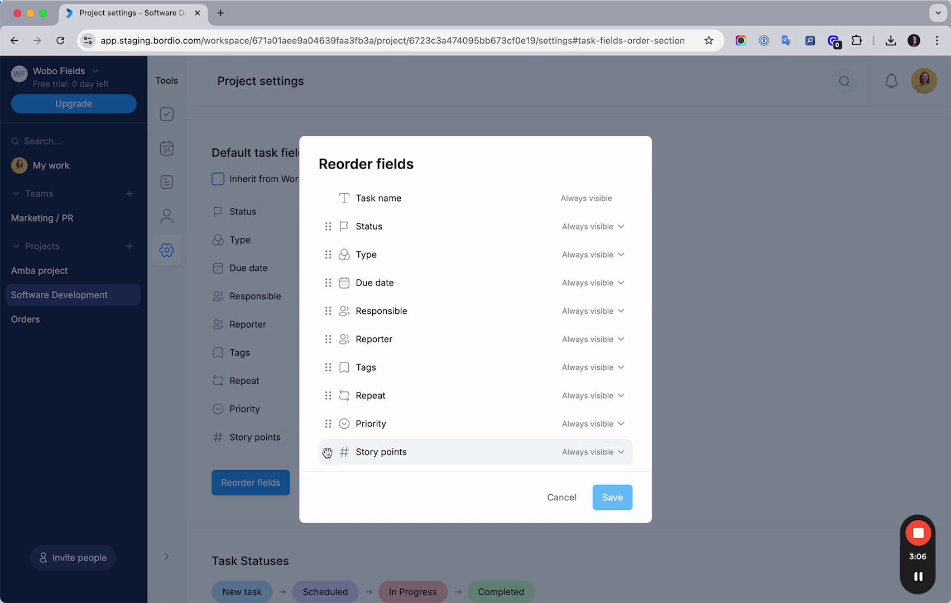
pyautogui.moveTo(327, 452); pyautogui.dragTo(402, 198)
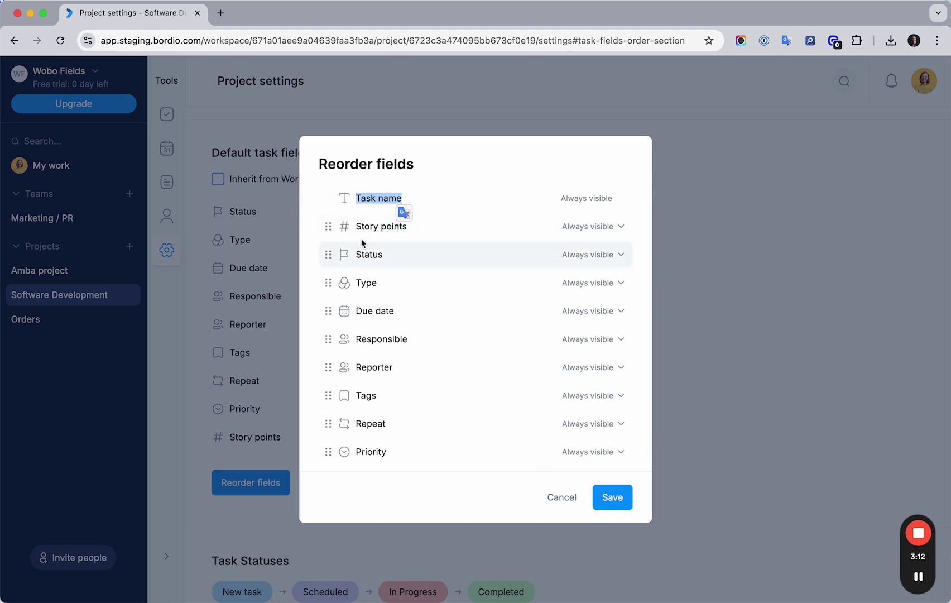
pyautogui.moveTo(356, 226); pyautogui.dragTo(416, 232)
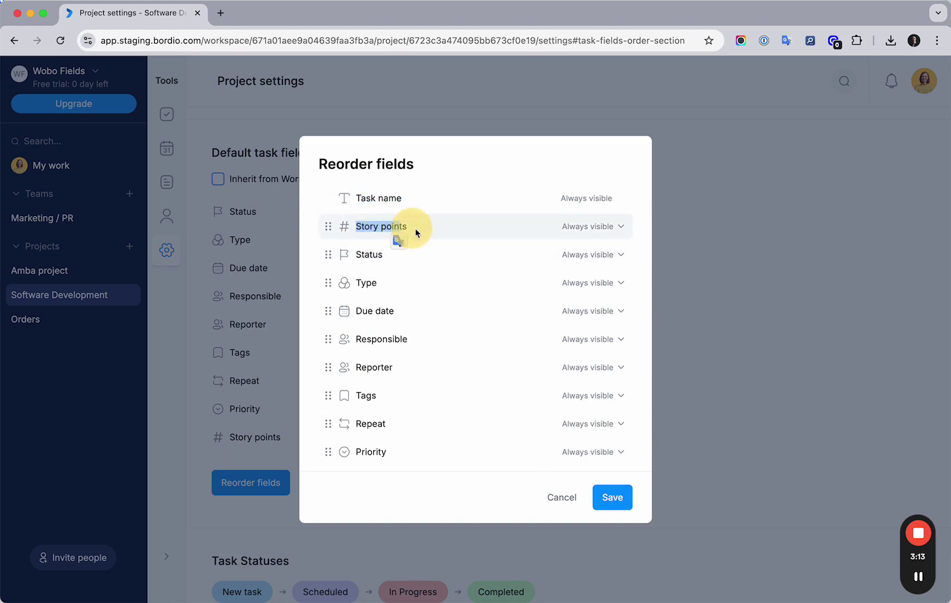
pyautogui.click(502, 235)
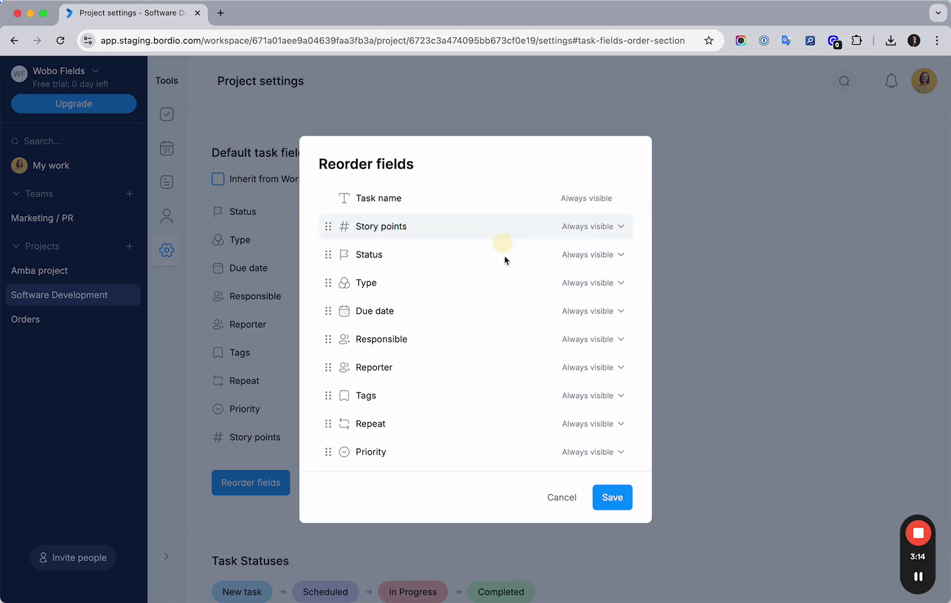
pyautogui.click(599, 454)
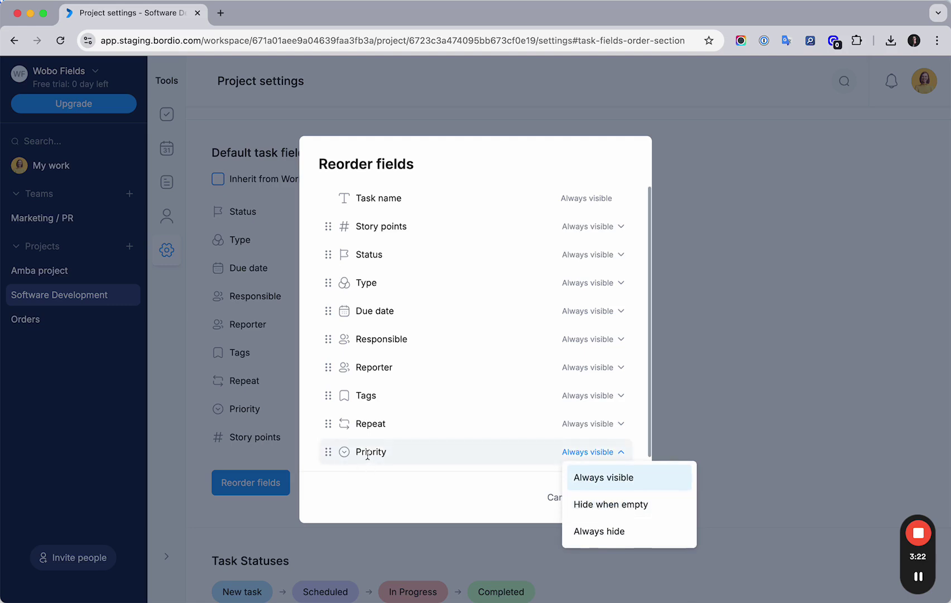
pyautogui.click(592, 505)
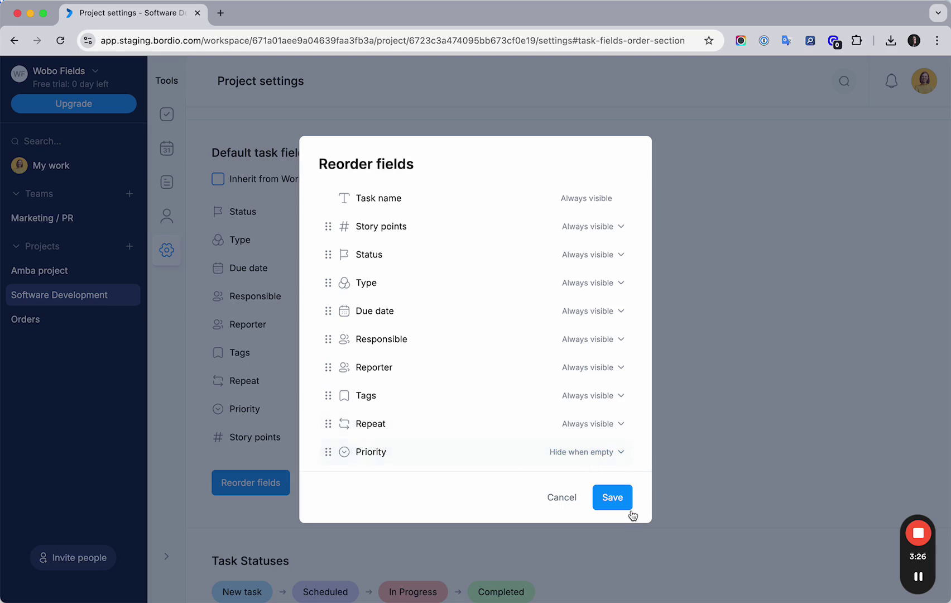
pyautogui.click(608, 498)
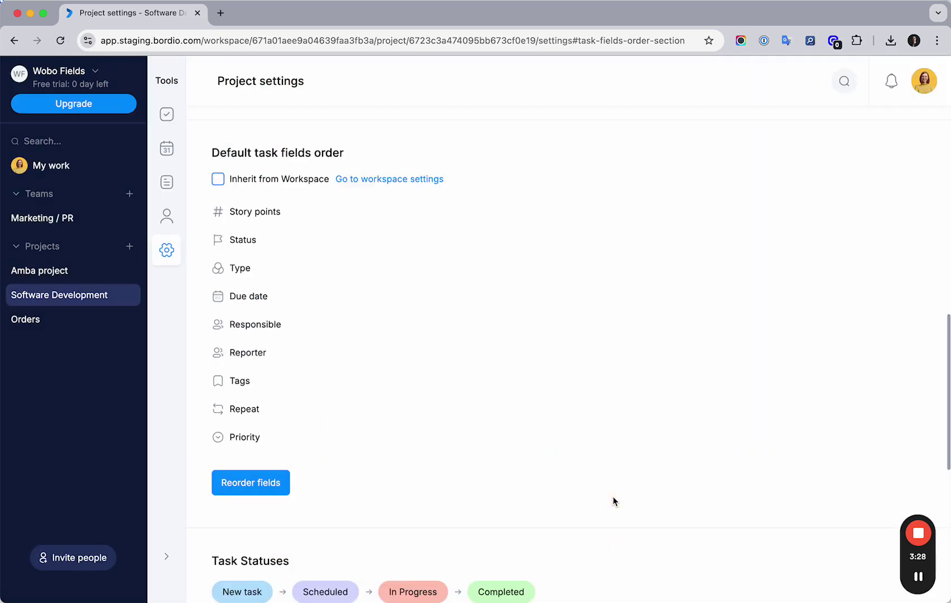
# Step: Check the Develop search feature task now shows Story points first, then close it
pyautogui.click(166, 114)
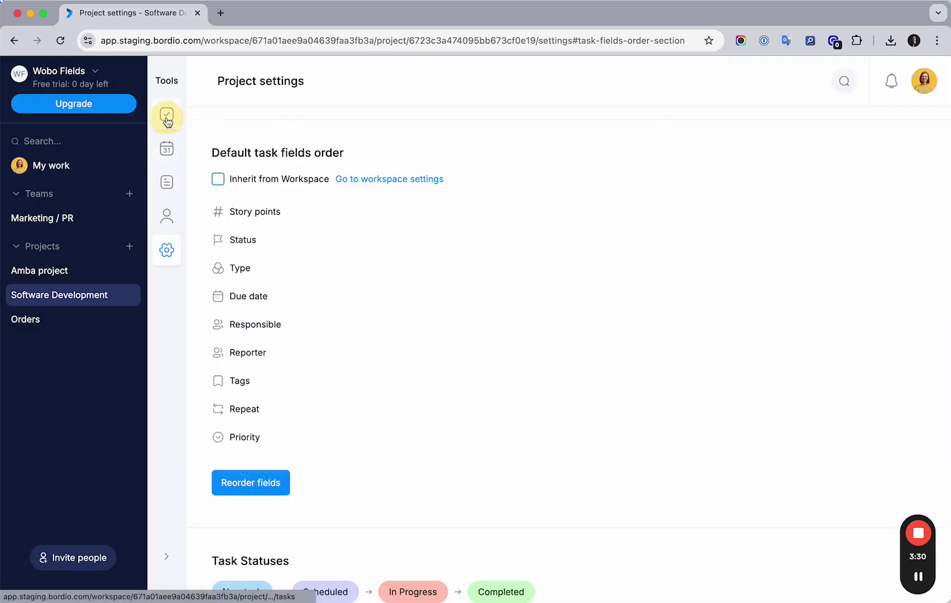
pyautogui.click(460, 187)
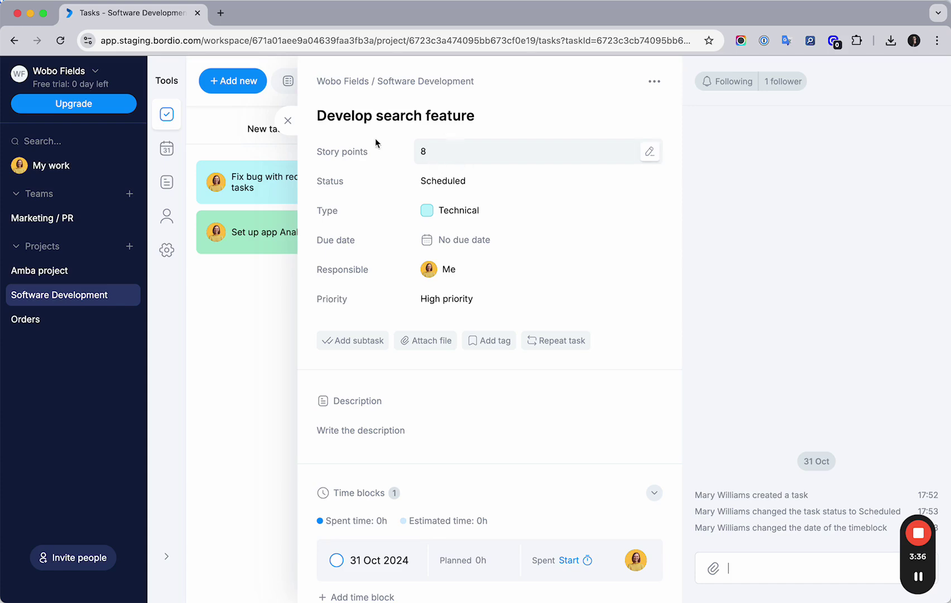
pyautogui.moveTo(346, 151); pyautogui.dragTo(308, 140)
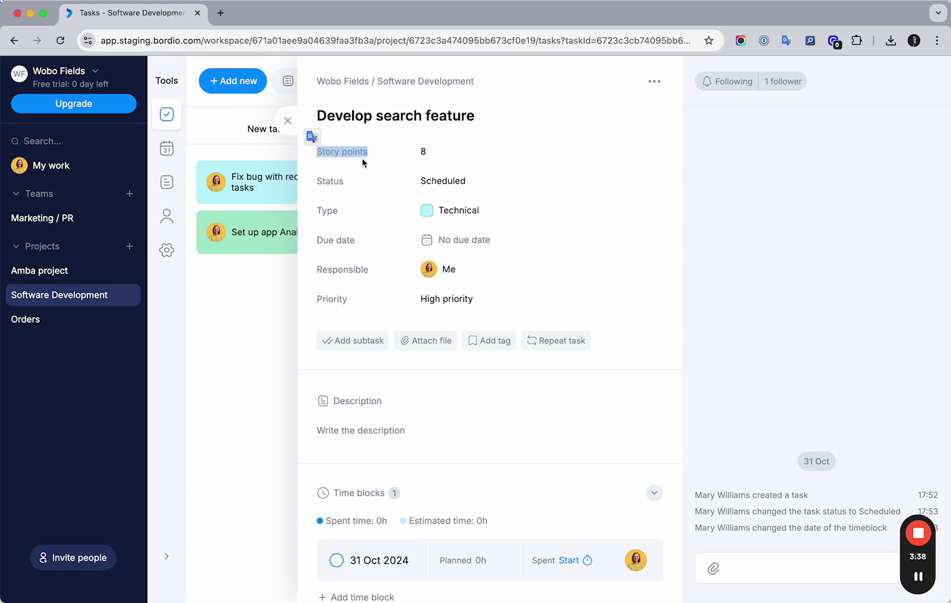
pyautogui.click(325, 146)
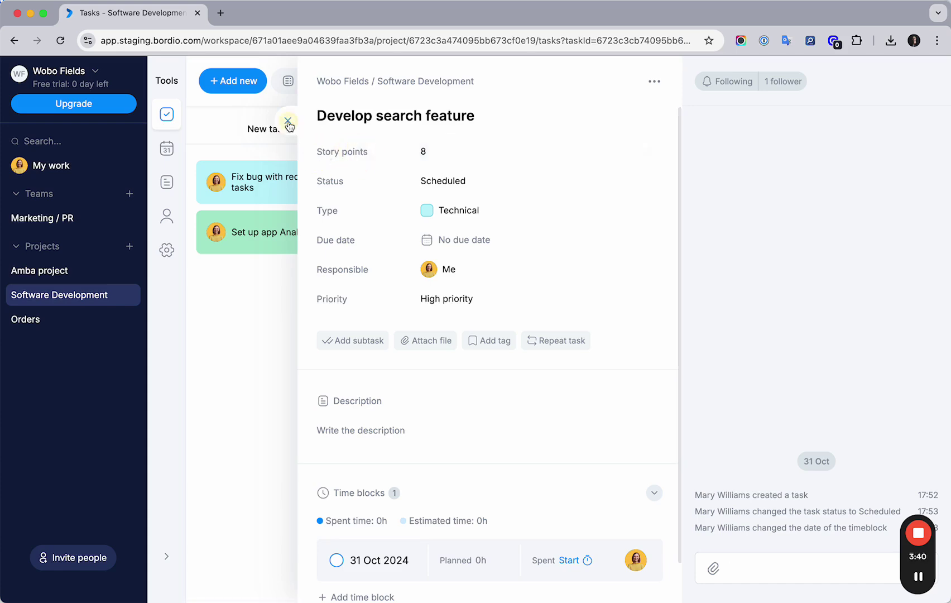
pyautogui.click(287, 121)
# Step: In Fix bug with recurring tasks, toggle the hidden empty Priority field, then close the panel
pyautogui.click(273, 181)
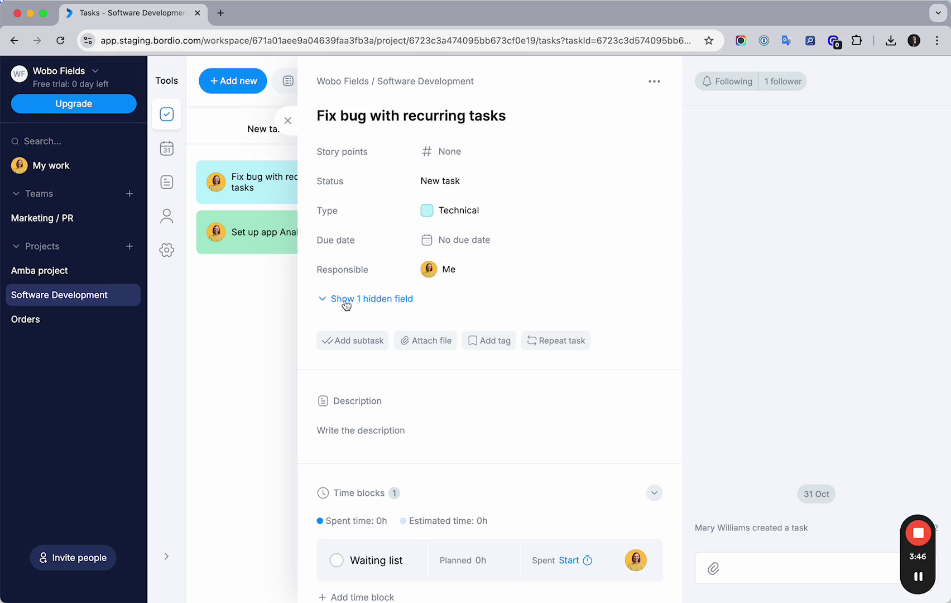
pyautogui.click(390, 302)
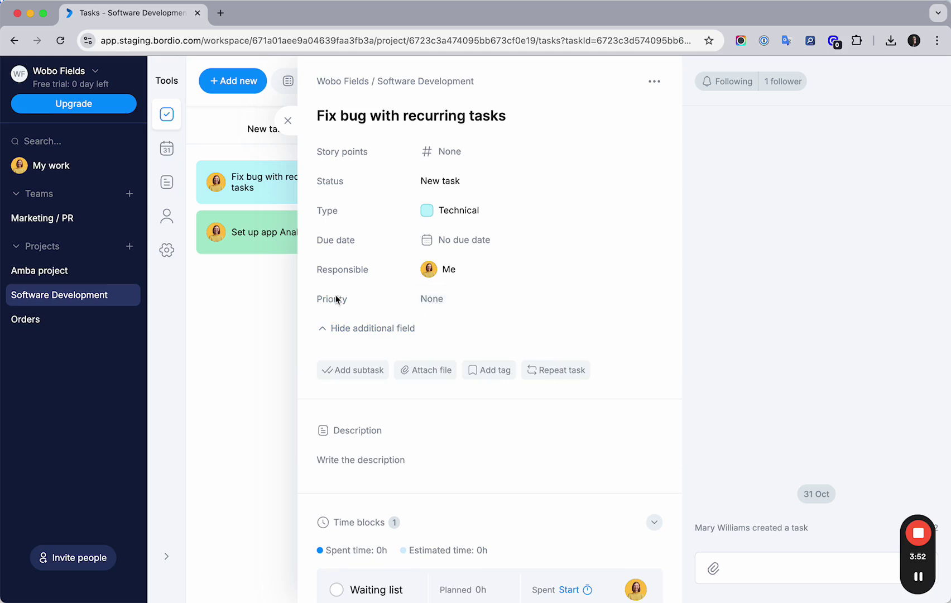
pyautogui.click(358, 328)
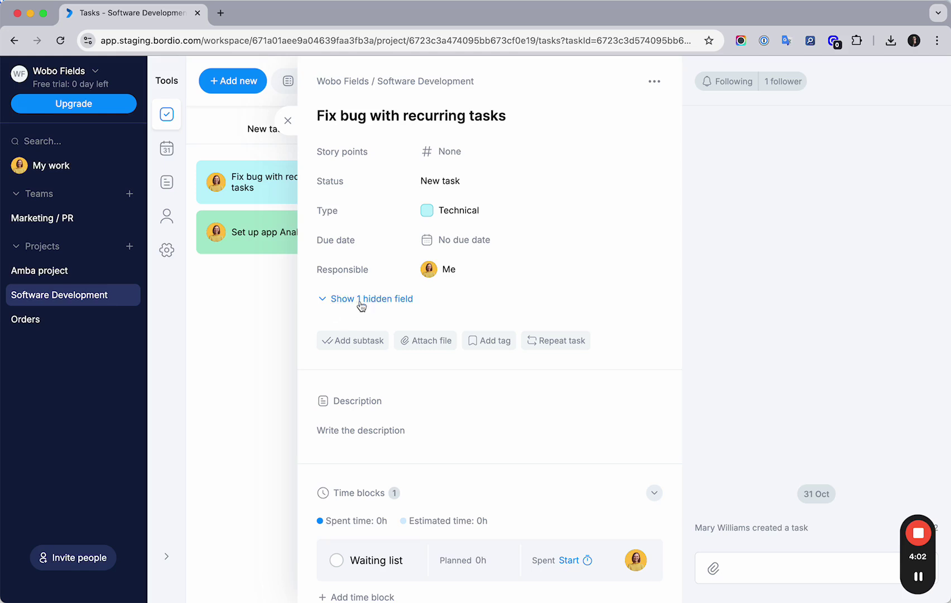
pyautogui.click(352, 301)
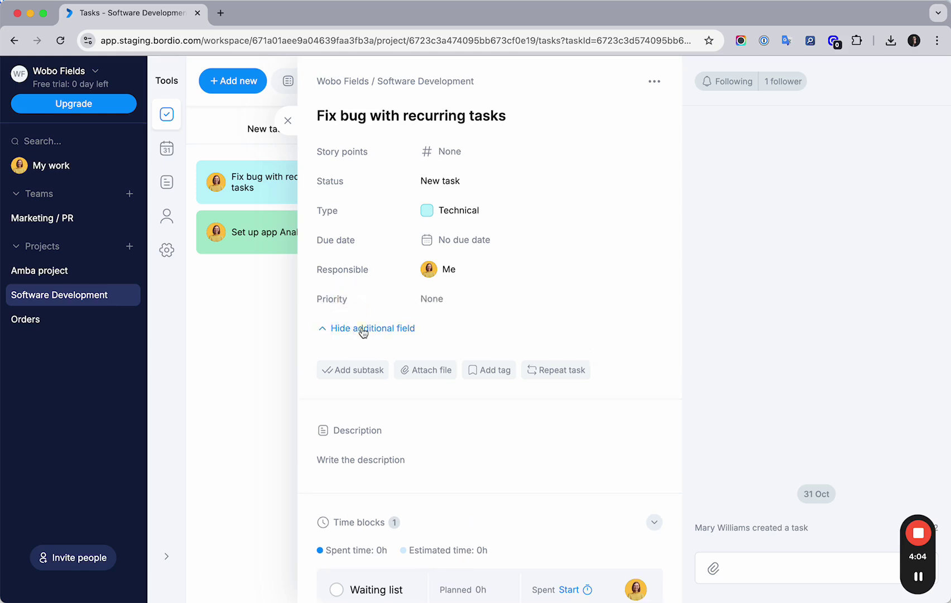
pyautogui.click(361, 327)
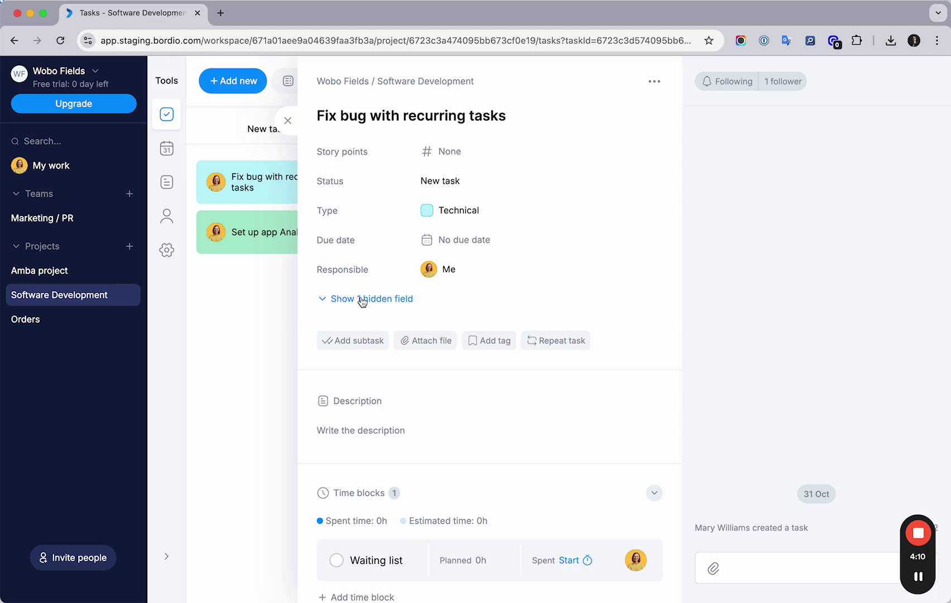
pyautogui.click(288, 122)
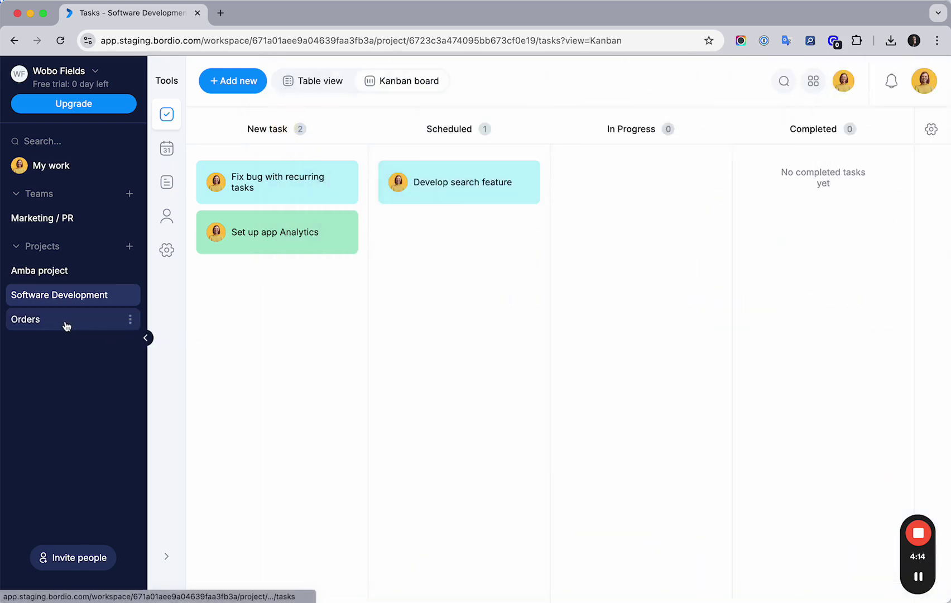
# Step: Open the Orders project, view Order #1's details, then close them back to the table
pyautogui.click(62, 325)
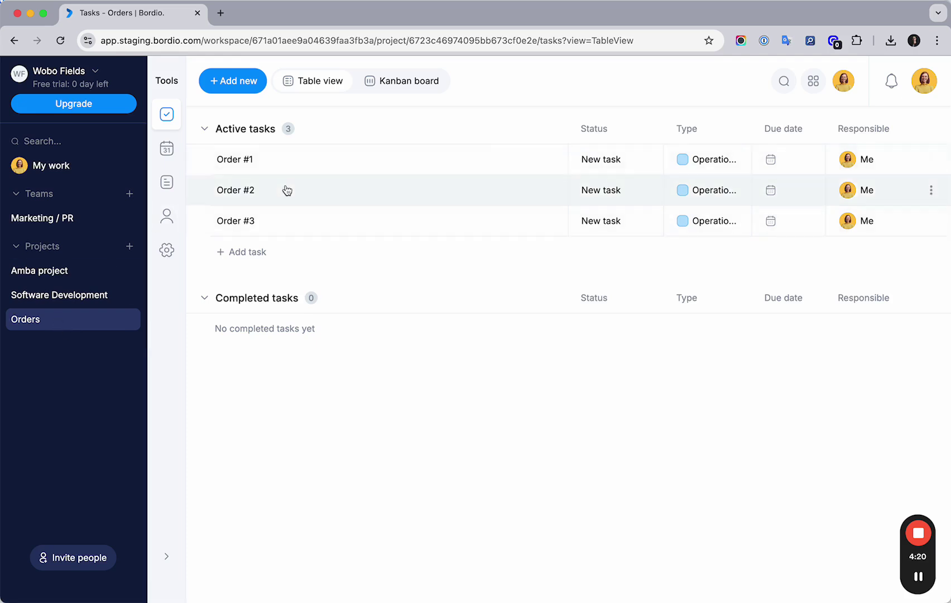
pyautogui.click(291, 164)
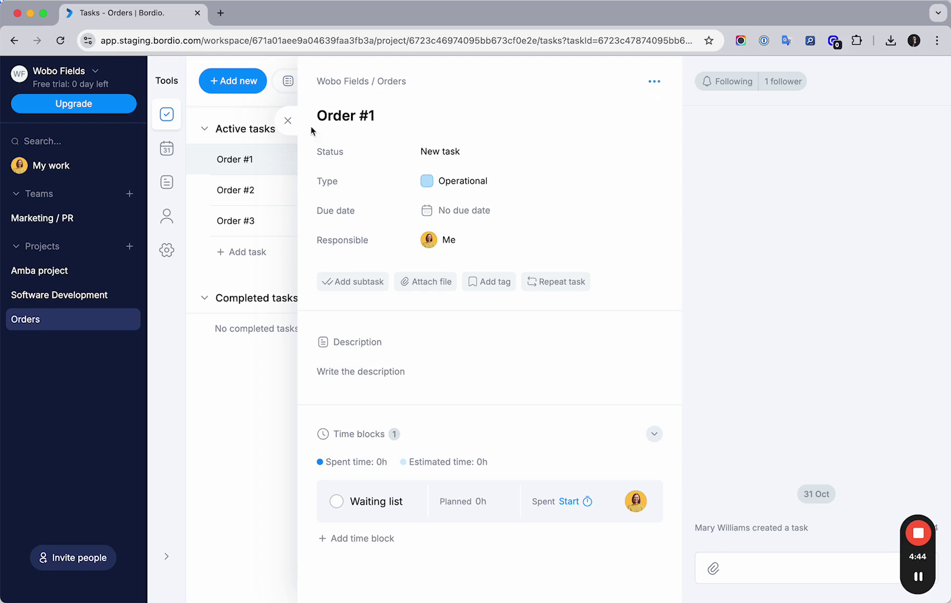
pyautogui.click(288, 126)
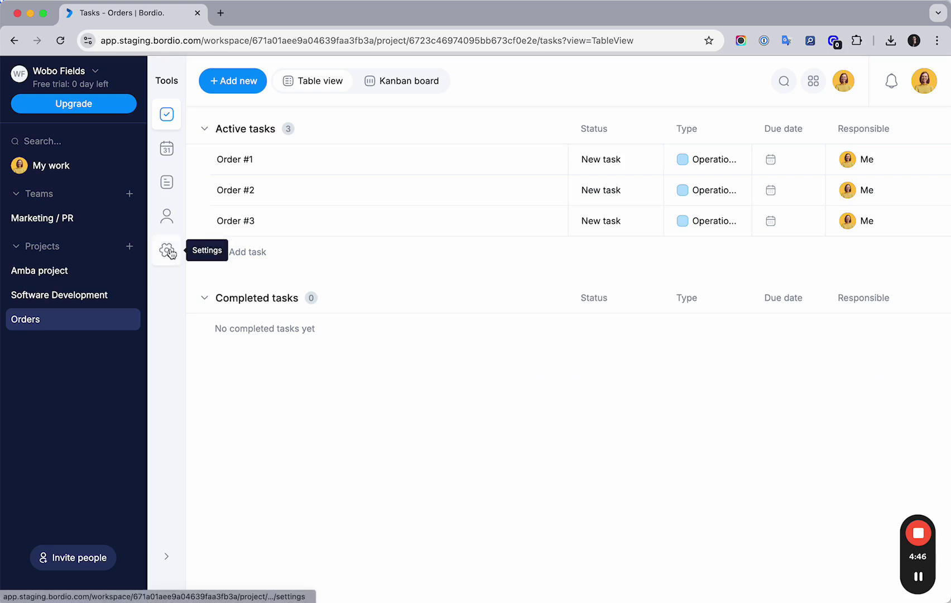
# Step: In Orders project settings, choose Add custom field to list Priority and Story points
pyautogui.click(169, 251)
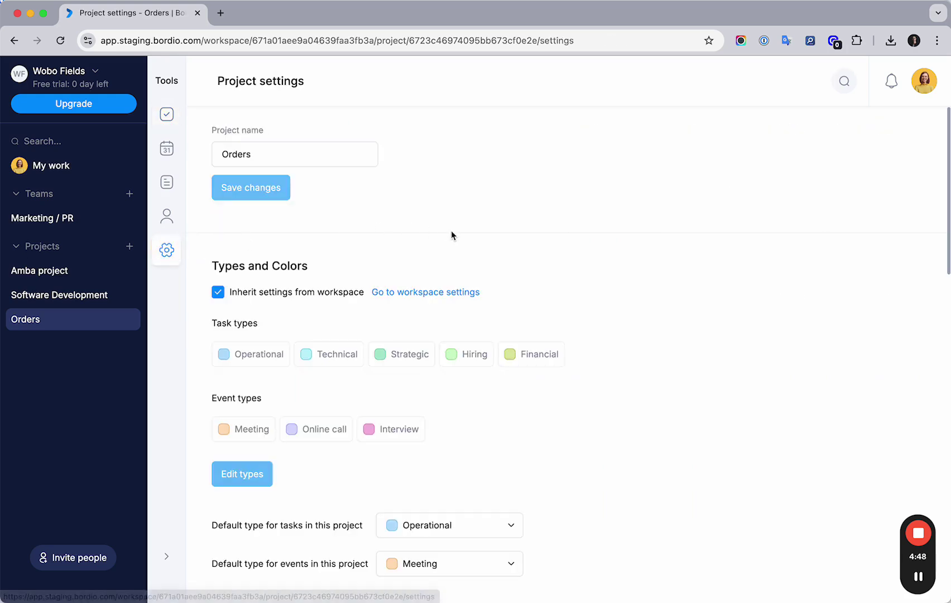
pyautogui.scroll(-5, 451, 231)
pyautogui.scroll(-2, 451, 234)
pyautogui.moveTo(212, 266); pyautogui.dragTo(352, 272)
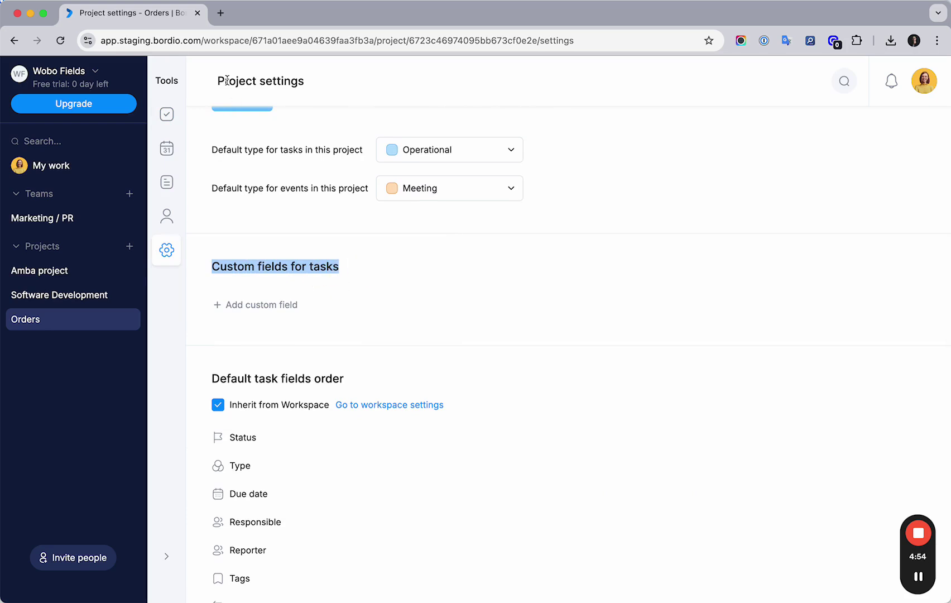
pyautogui.click(274, 260)
pyautogui.click(247, 305)
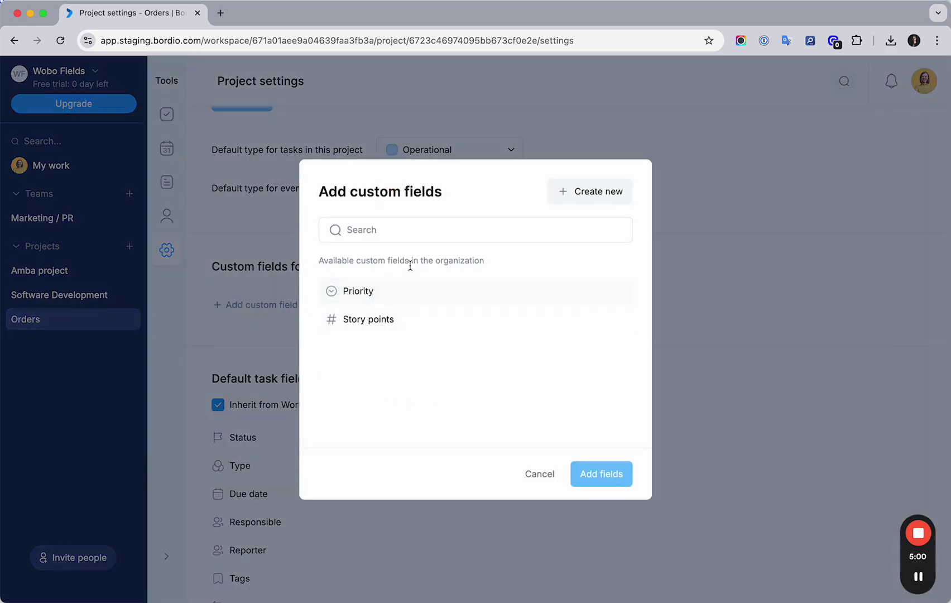
pyautogui.moveTo(477, 261); pyautogui.dragTo(319, 260)
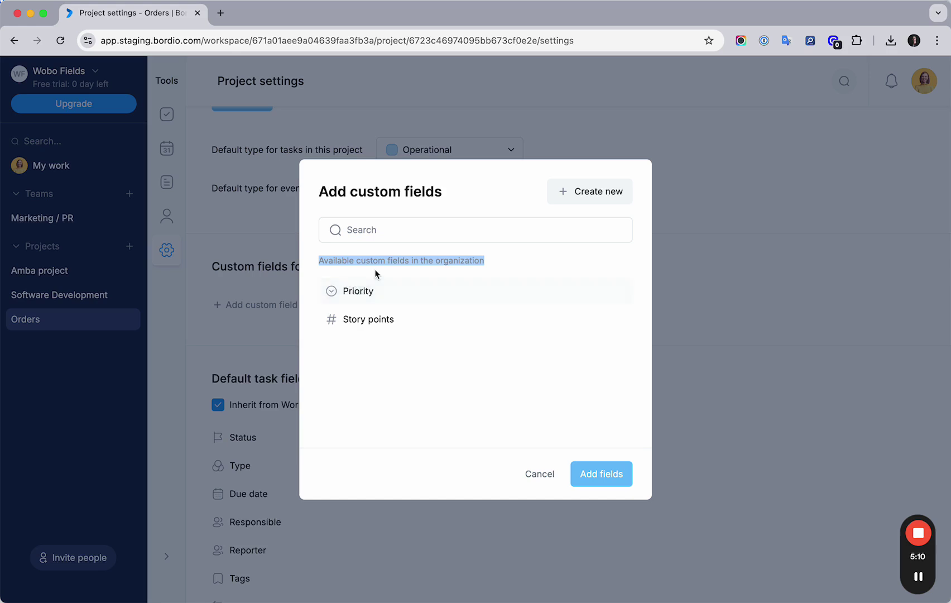
pyautogui.click(348, 264)
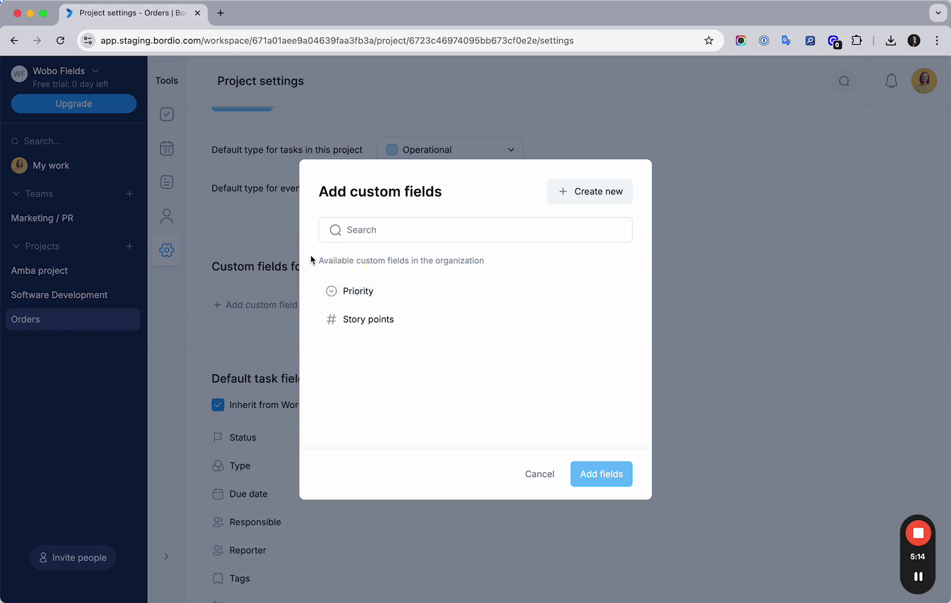
# Step: Create a Text custom field named Client name, attach it to Orders, and close the picker
pyautogui.click(585, 193)
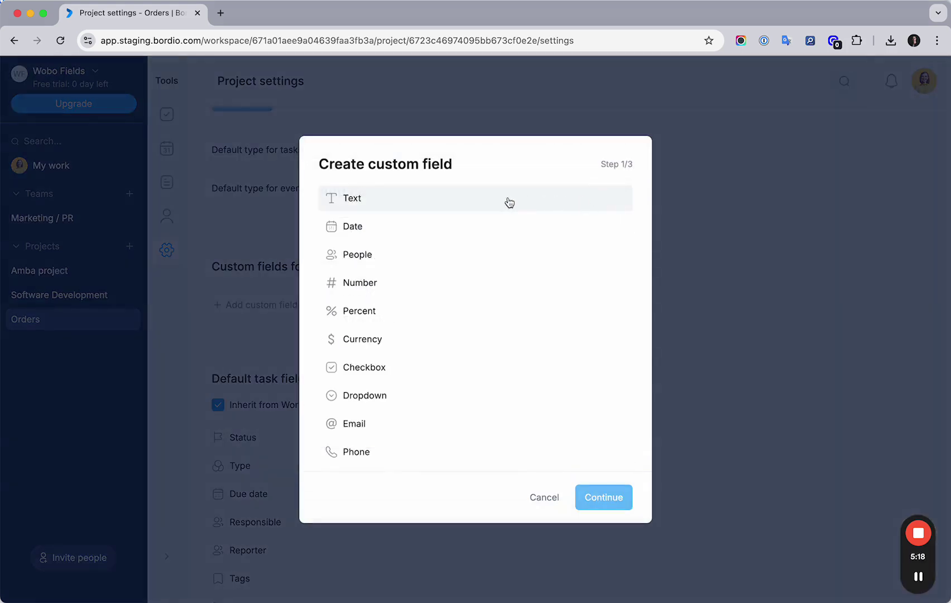
pyautogui.click(384, 208)
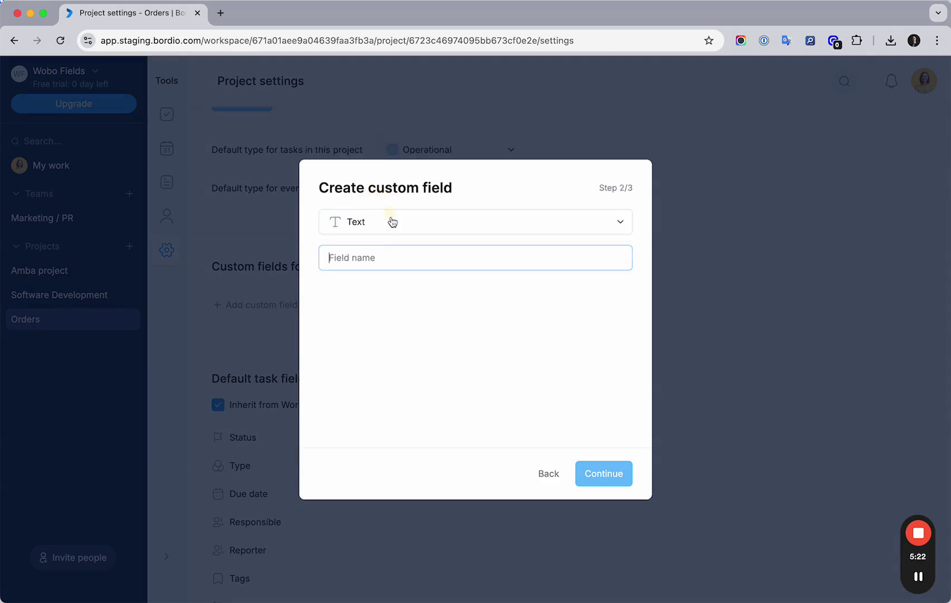
pyautogui.click(379, 257)
pyautogui.write('Client name')
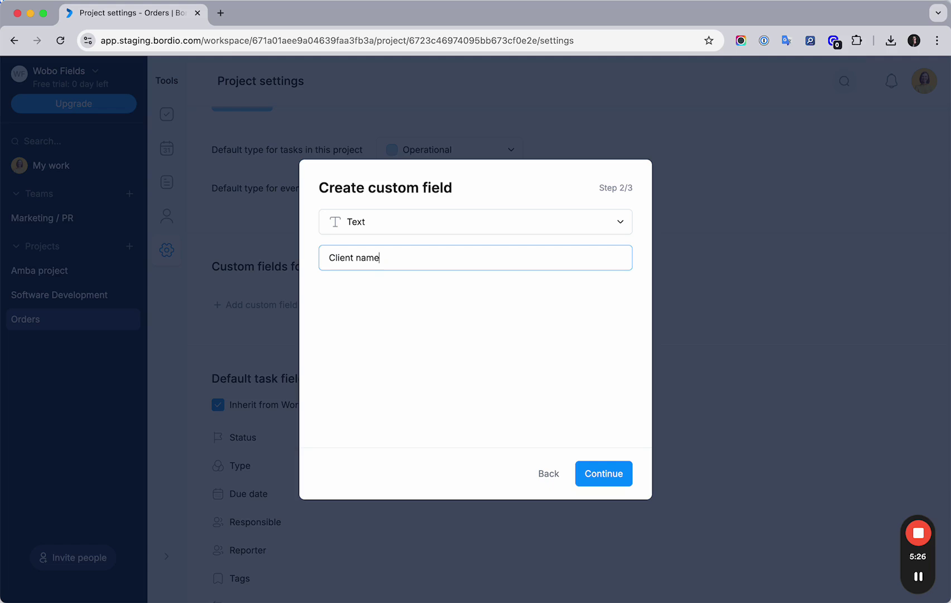
pyautogui.click(611, 484)
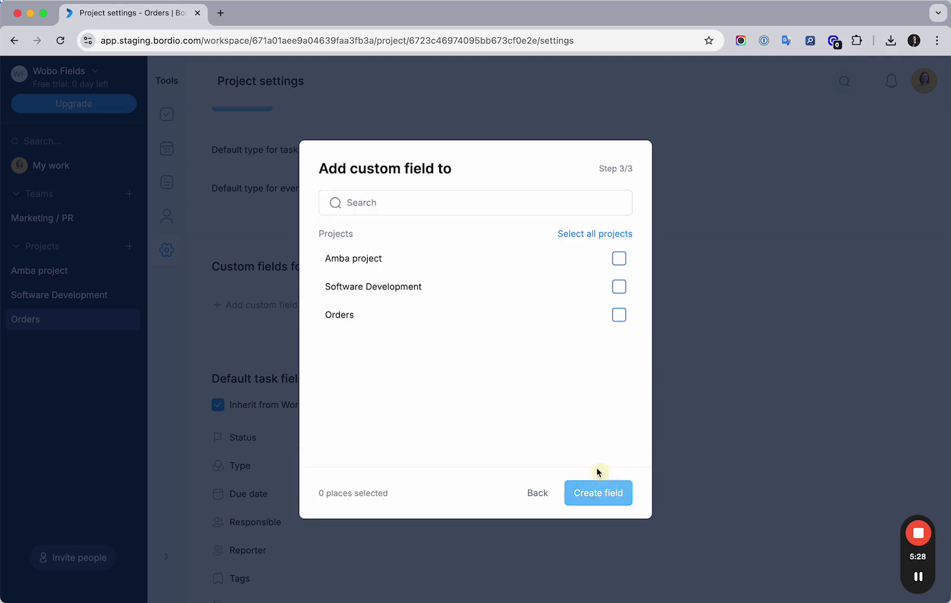
pyautogui.click(618, 316)
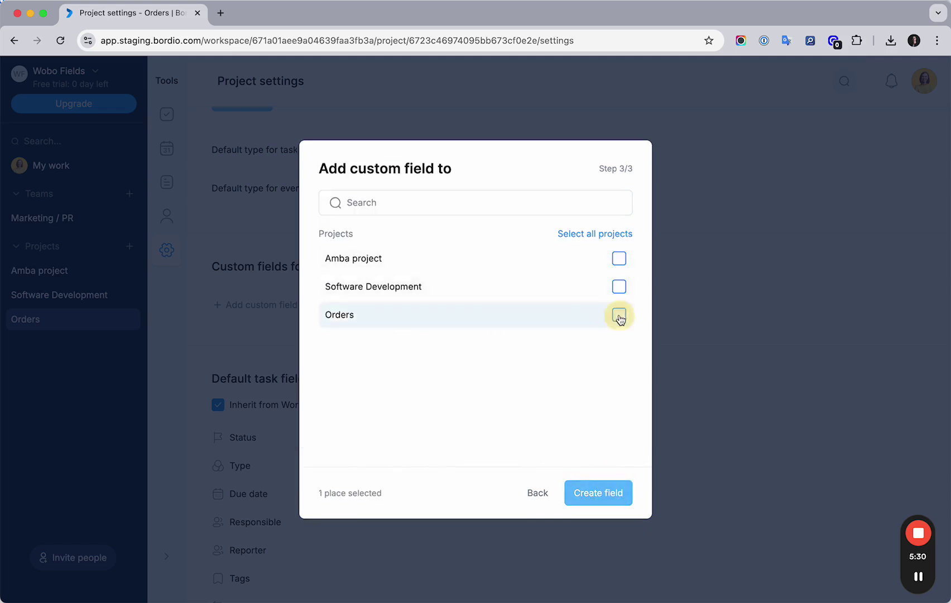
pyautogui.click(608, 496)
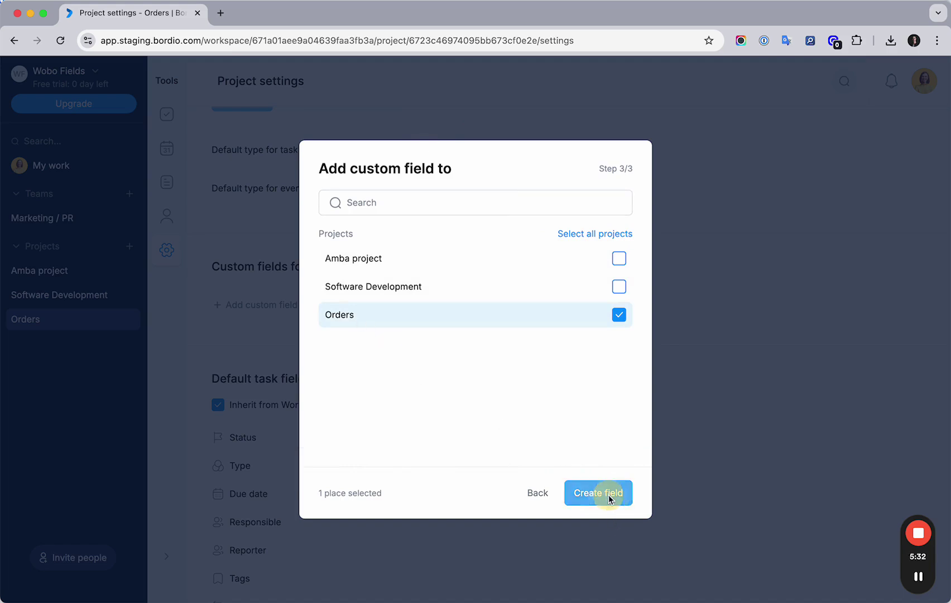
pyautogui.click(539, 473)
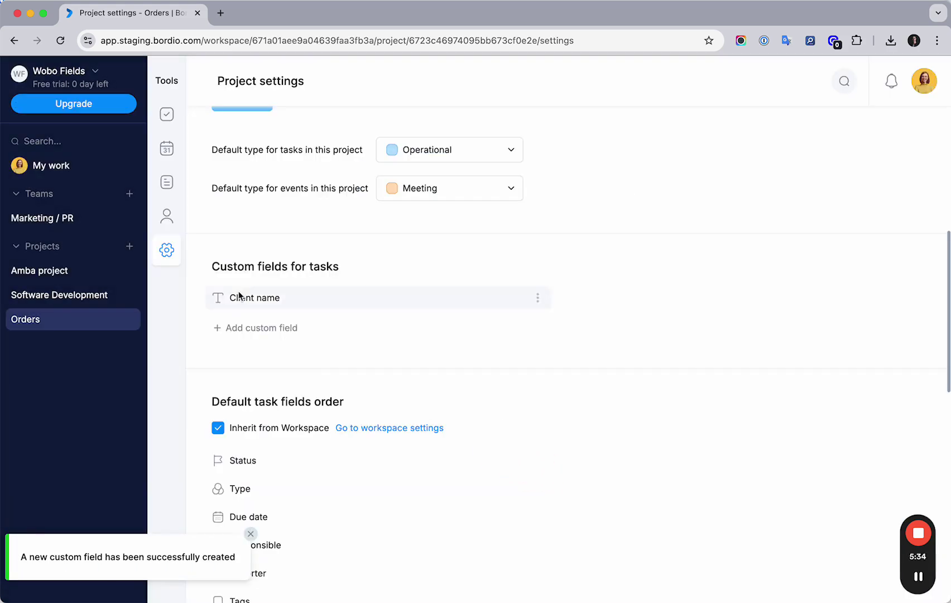
# Step: Create a Phone field named Phone number with United States +1 default code for Orders
pyautogui.click(255, 329)
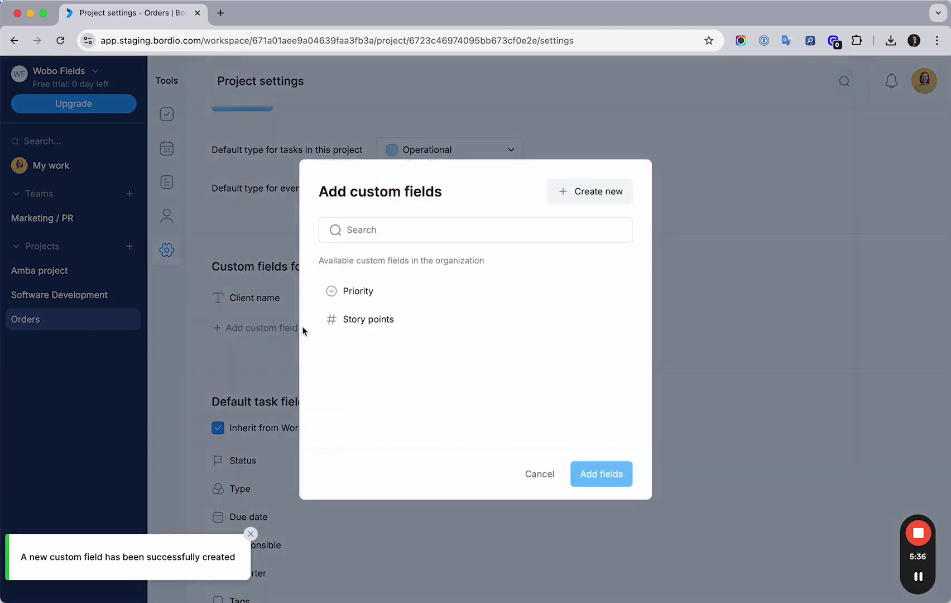
pyautogui.click(590, 192)
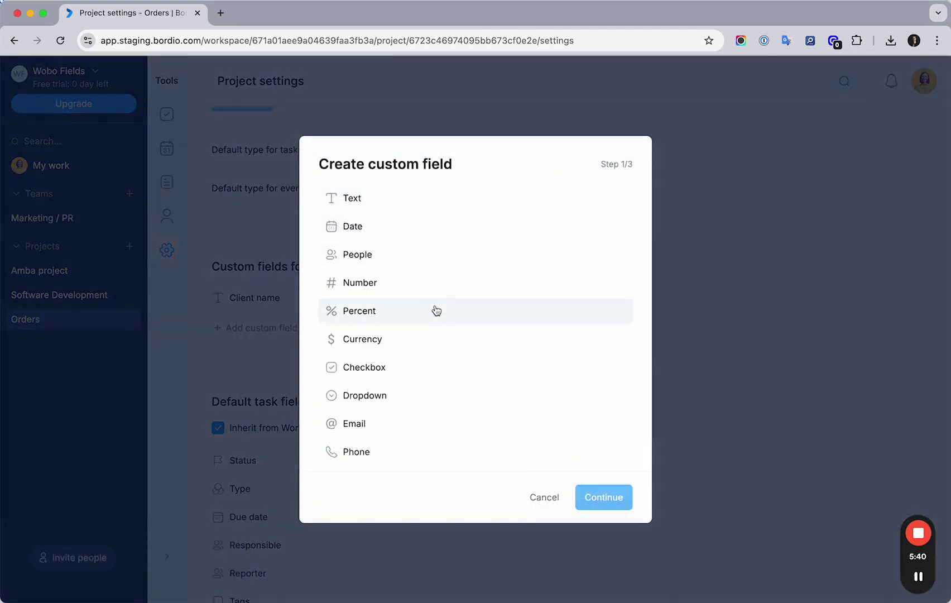
pyautogui.scroll(-1, 405, 346)
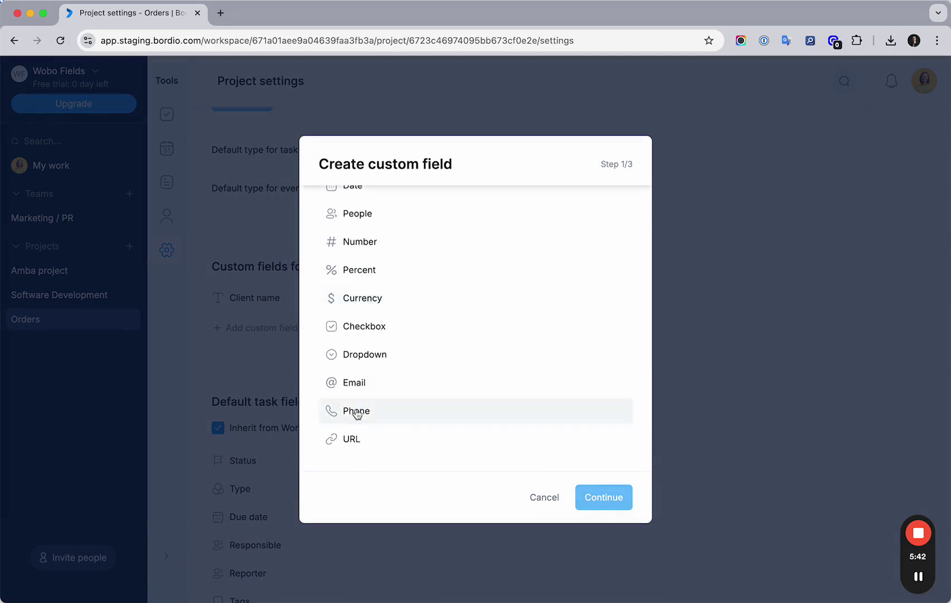
pyautogui.scroll(1, 359, 416)
pyautogui.scroll(-1, 361, 424)
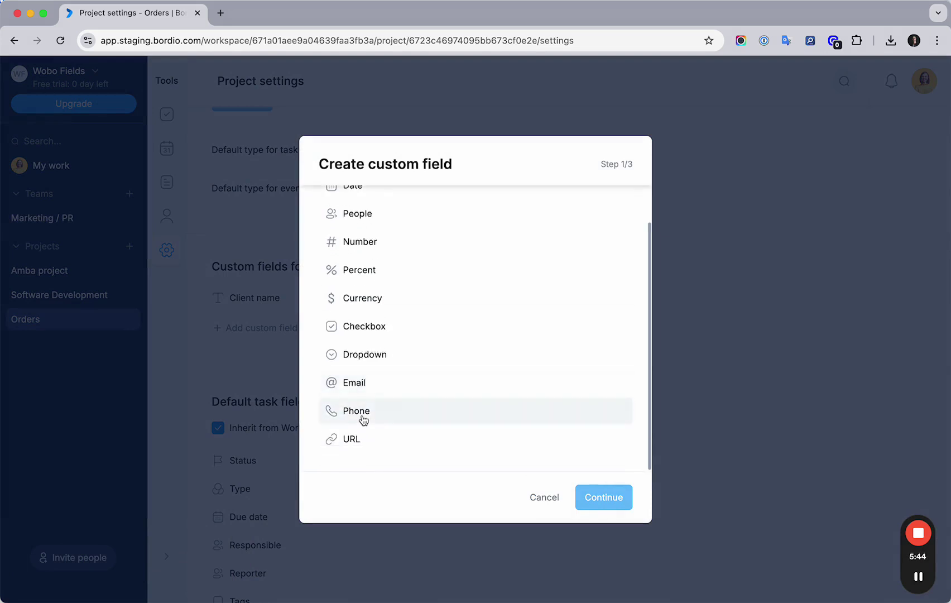
pyautogui.click(363, 417)
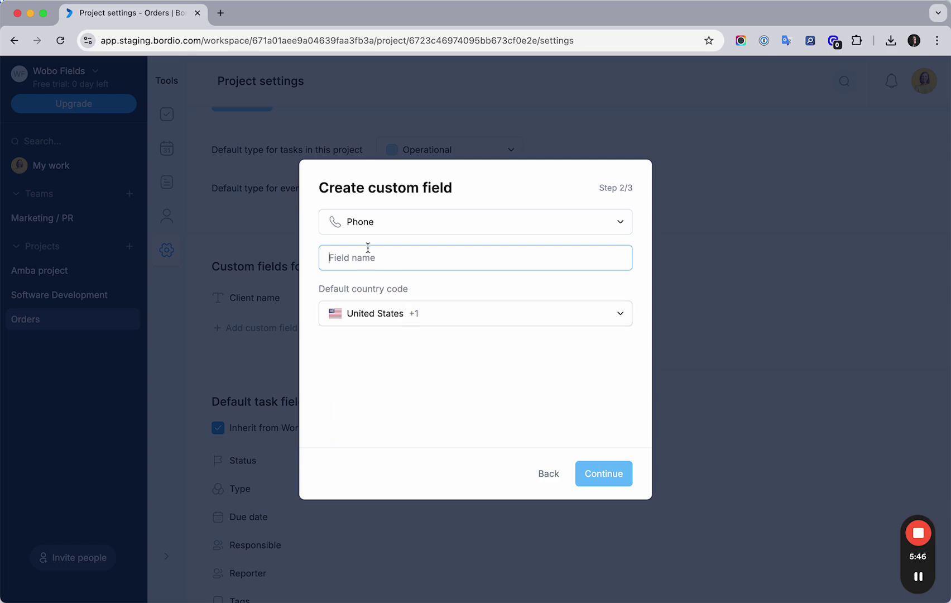
pyautogui.write('Phone number')
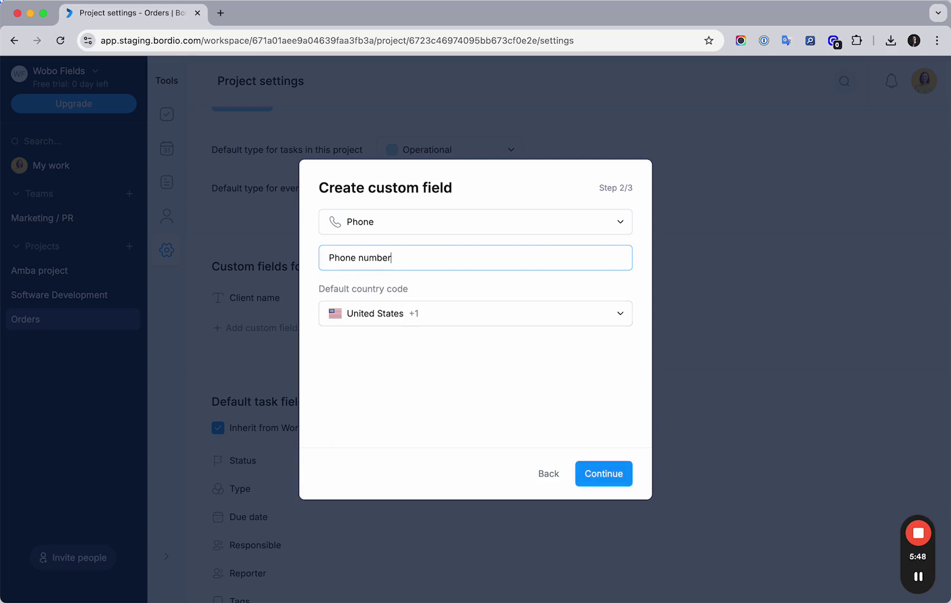
pyautogui.click(466, 316)
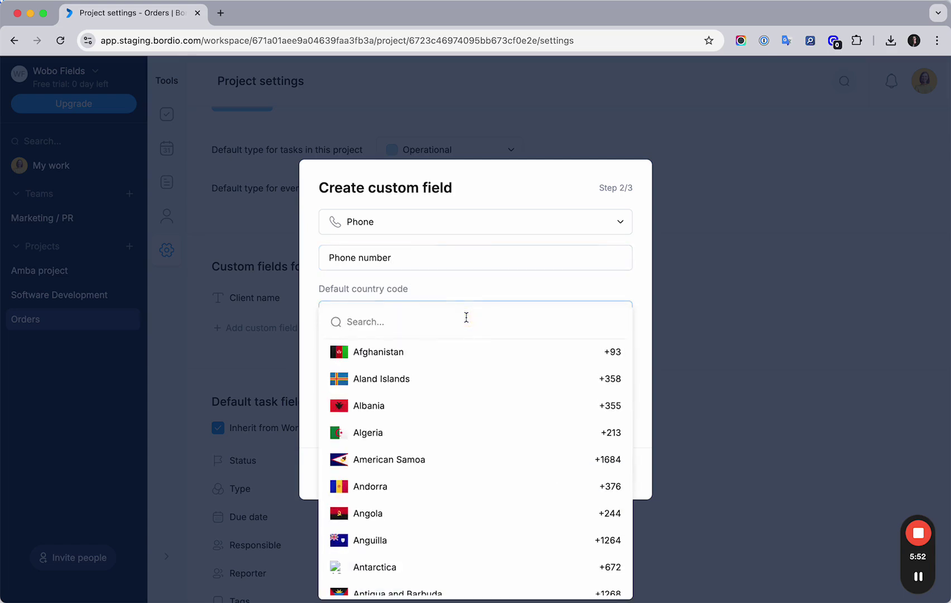
pyautogui.click(408, 291)
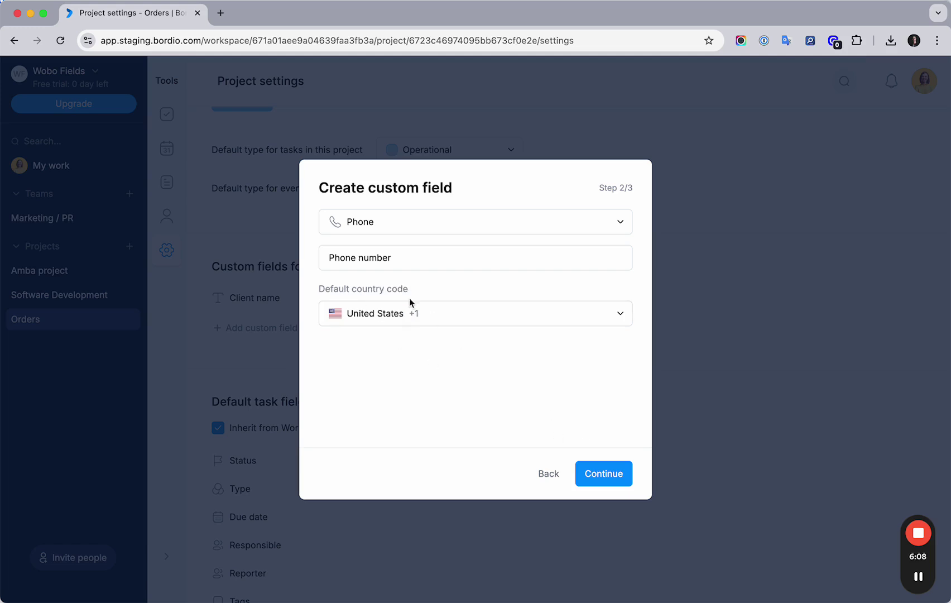
pyautogui.click(607, 473)
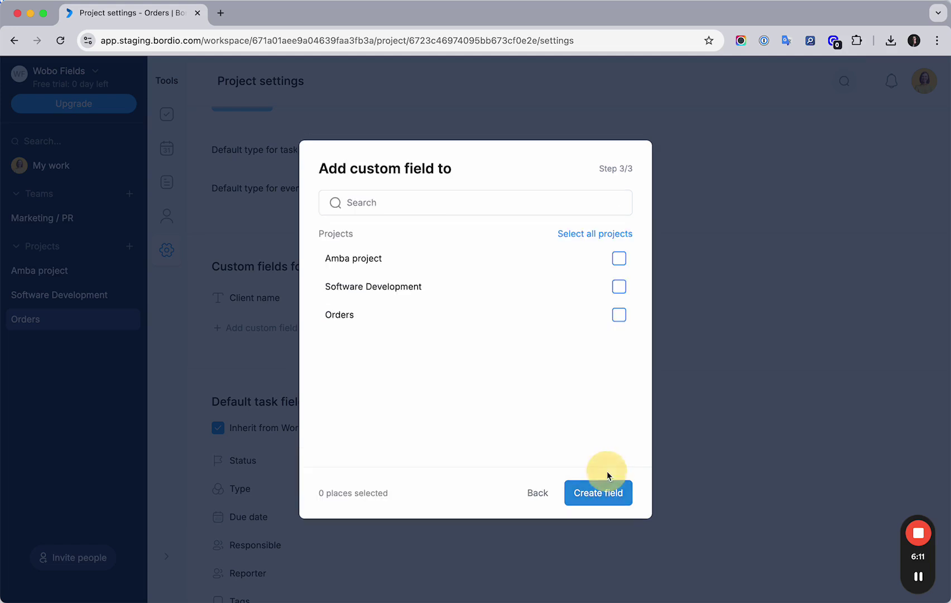
pyautogui.click(618, 315)
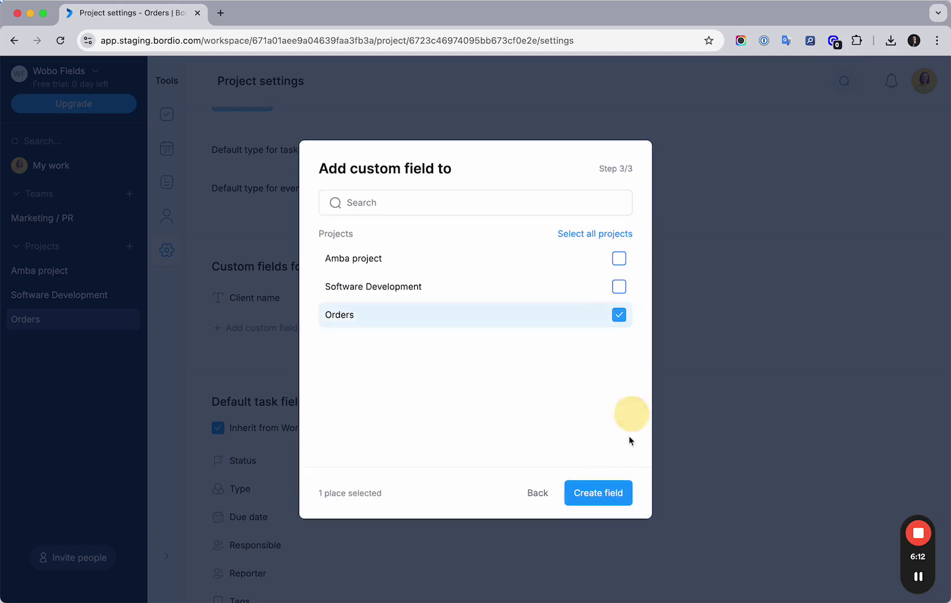
pyautogui.click(596, 492)
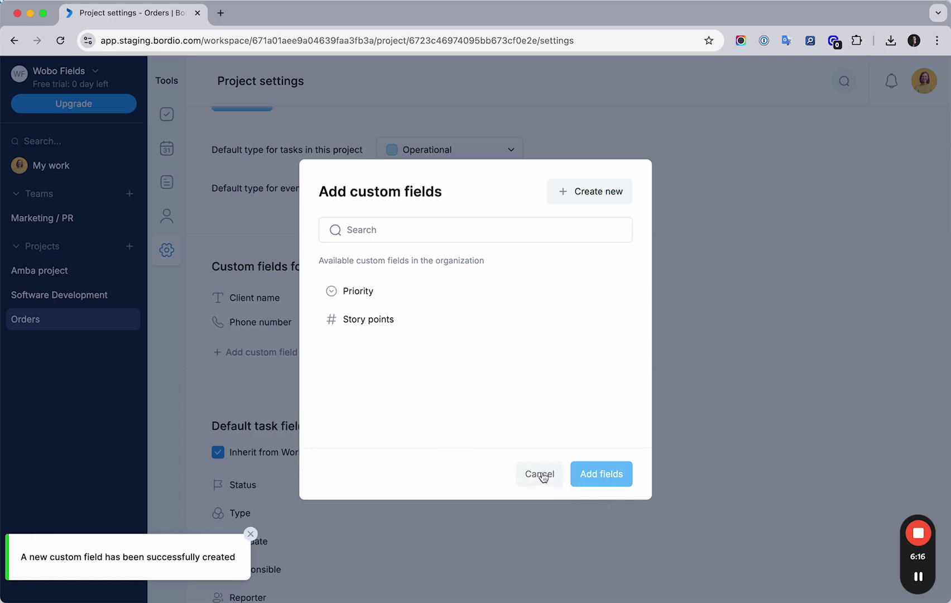
# Step: Create an Email custom field named Email for the Orders project
pyautogui.click(584, 192)
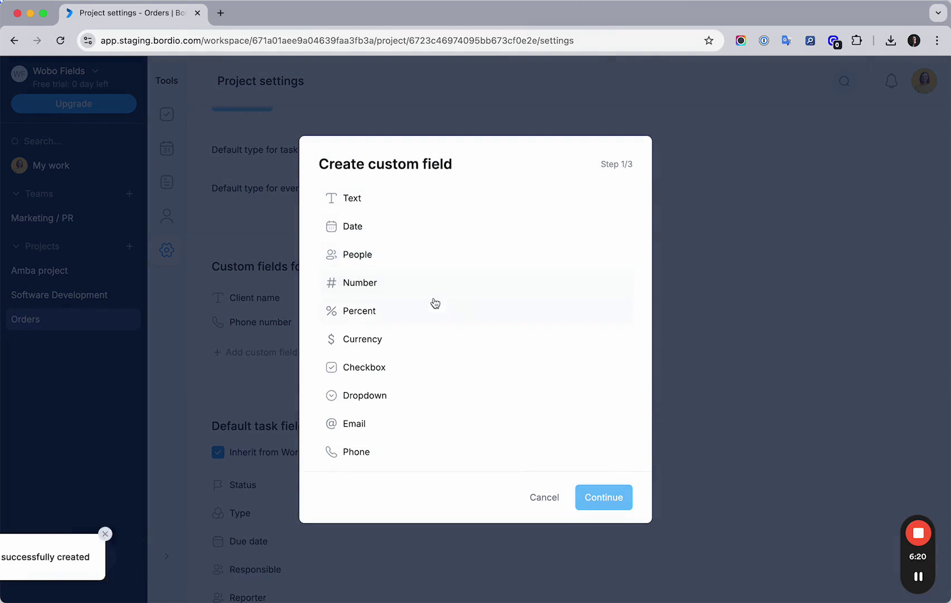
pyautogui.scroll(-2, 430, 307)
pyautogui.click(368, 382)
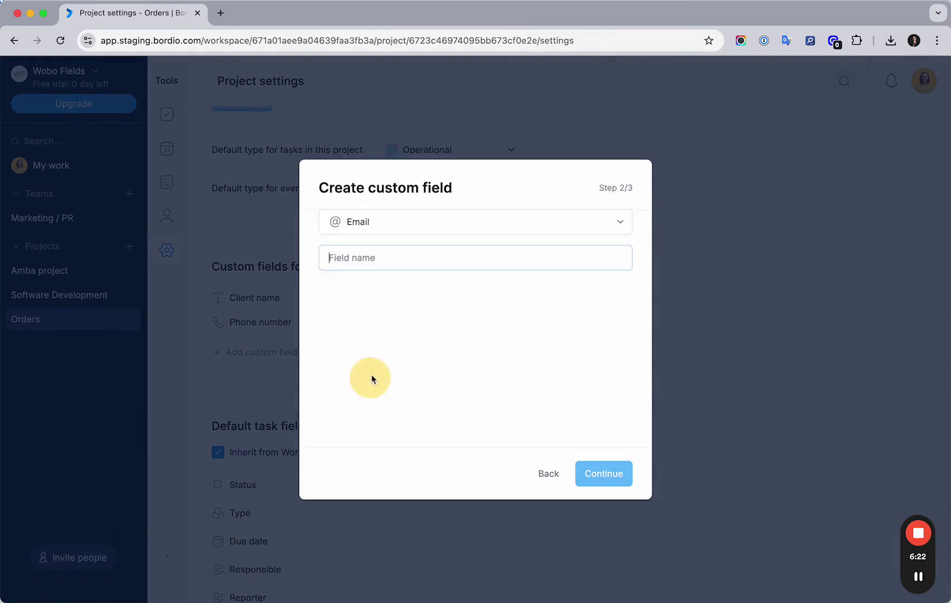
pyautogui.write('Email')
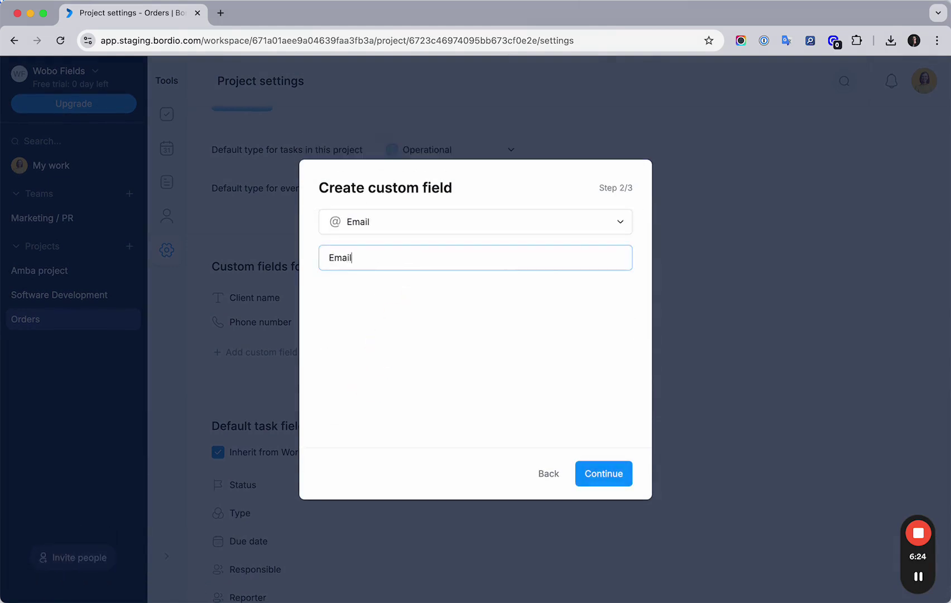
pyautogui.click(594, 472)
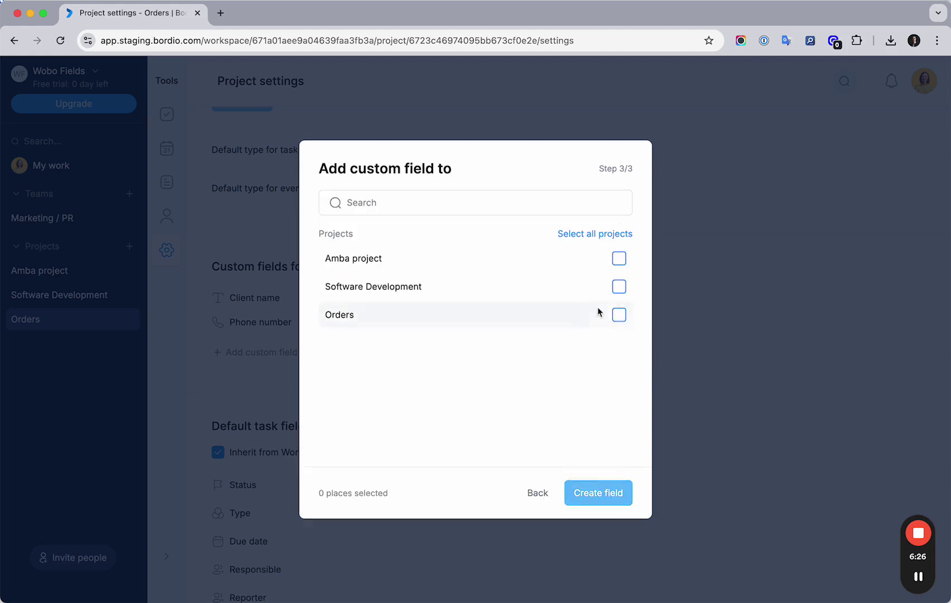
pyautogui.click(619, 314)
pyautogui.click(600, 493)
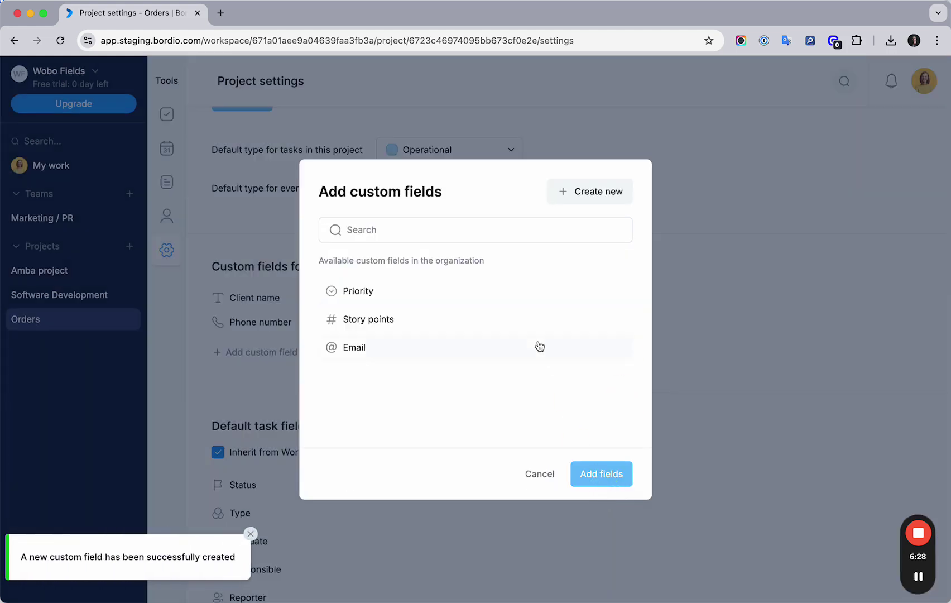
# Step: Create a Text custom field named Delivery address for the Orders project
pyautogui.click(592, 199)
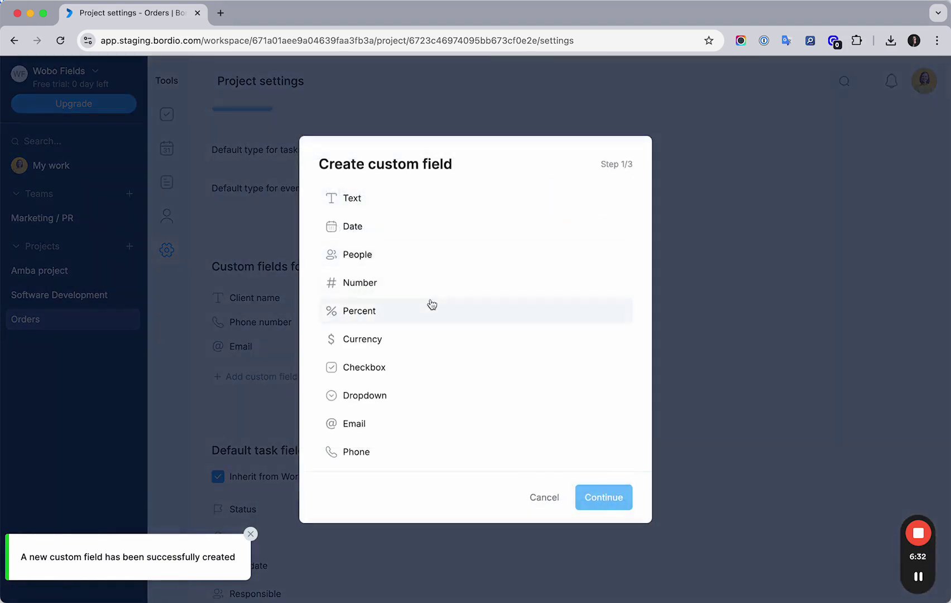
pyautogui.scroll(-2, 429, 293)
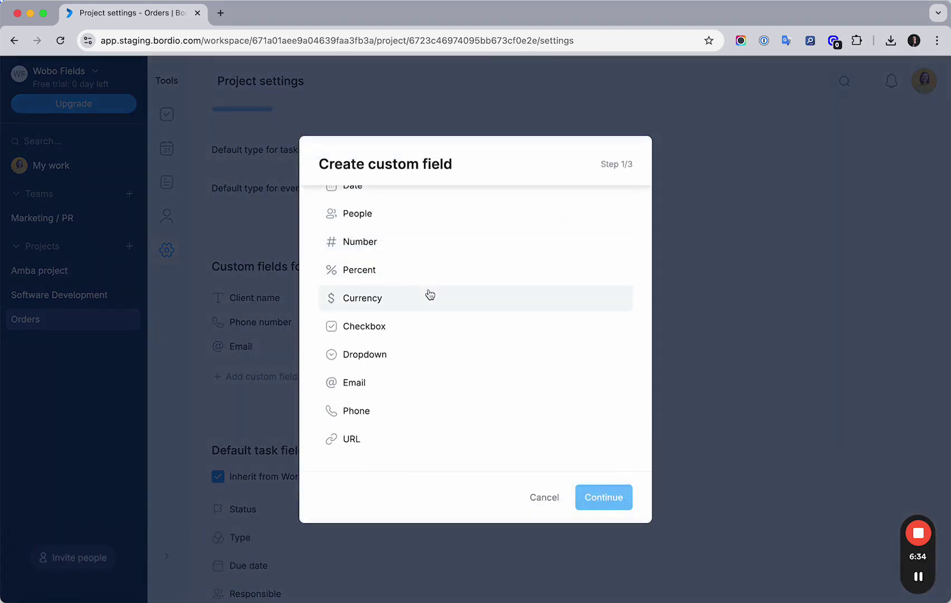
pyautogui.scroll(2, 429, 294)
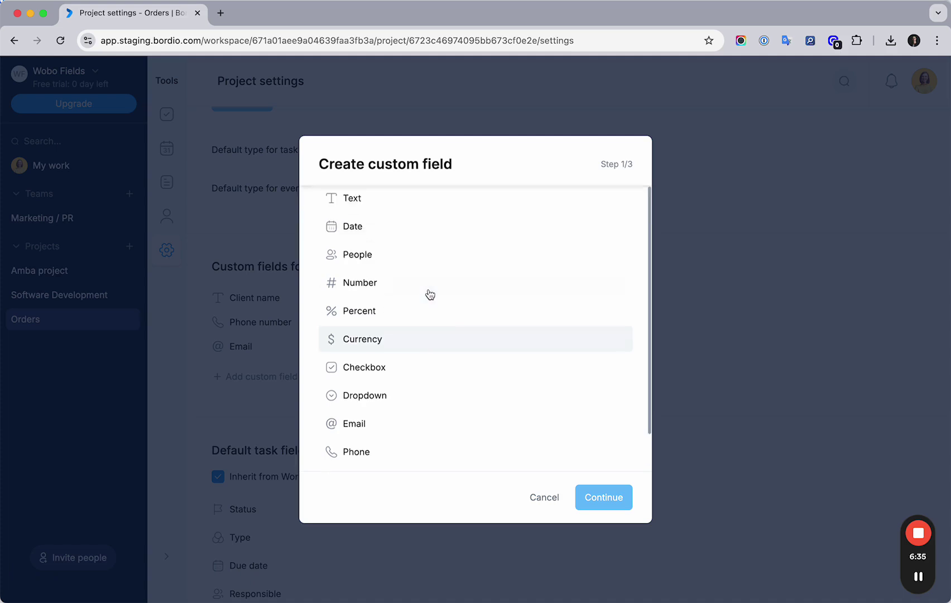
pyautogui.click(362, 201)
pyautogui.click(418, 259)
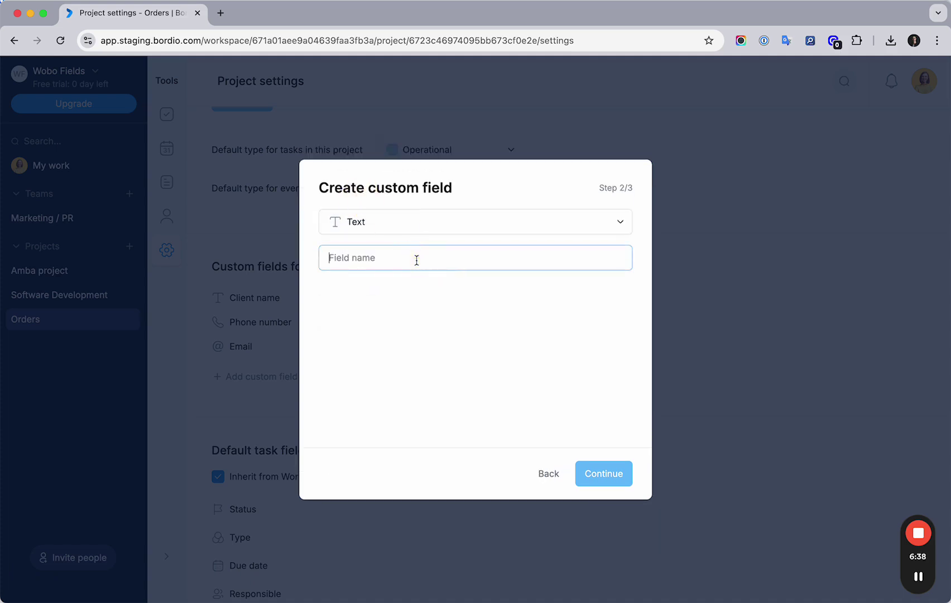
pyautogui.write('Delivery addee')
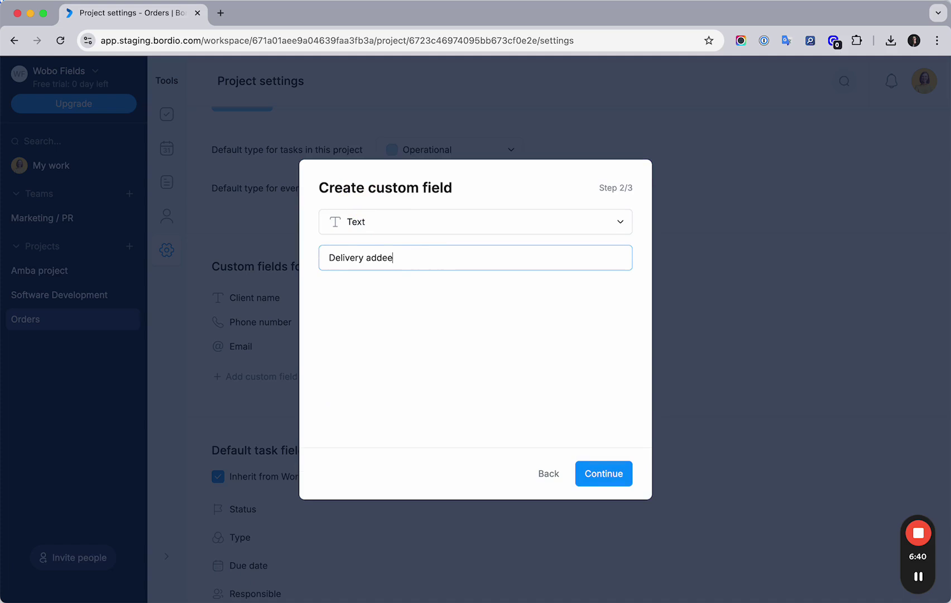
pyautogui.write('ss')
pyautogui.click(605, 474)
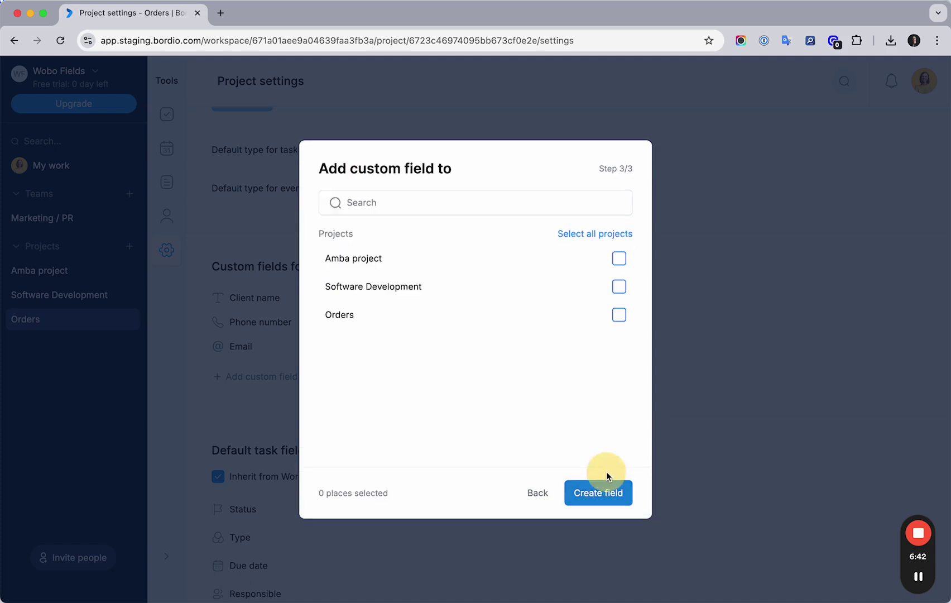
pyautogui.click(619, 314)
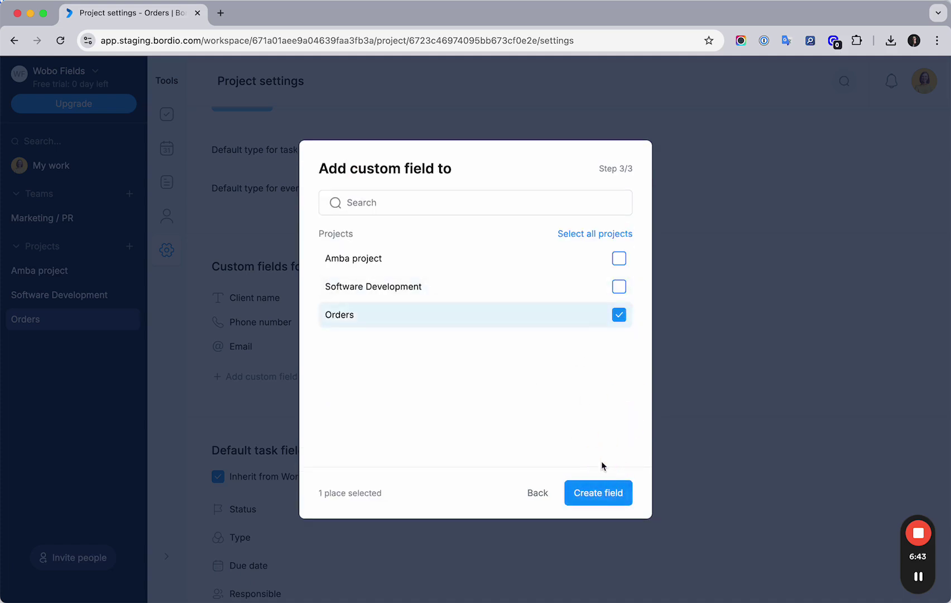
pyautogui.click(585, 494)
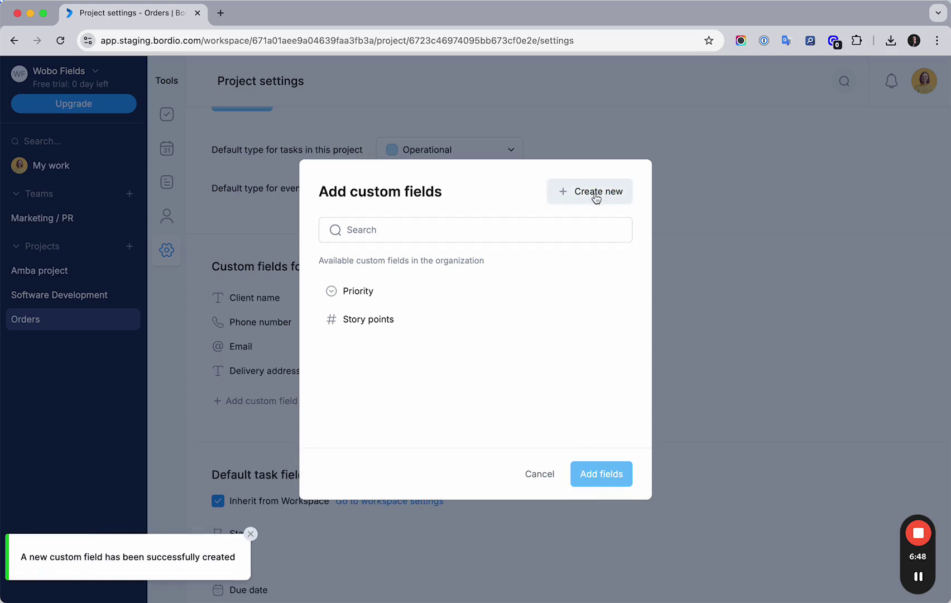
# Step: Start a new Currency custom field and name it Order value
pyautogui.click(586, 199)
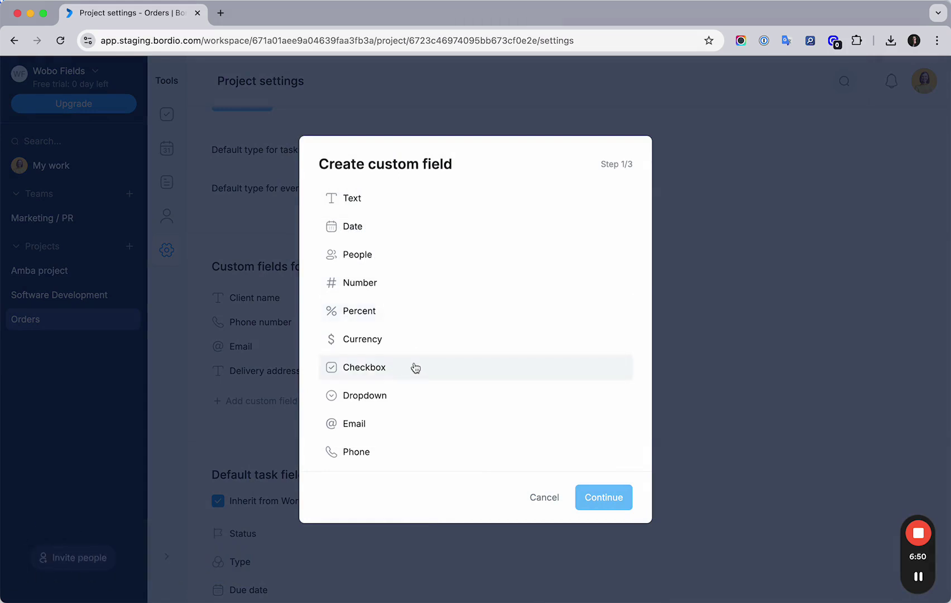
pyautogui.scroll(-1, 380, 279)
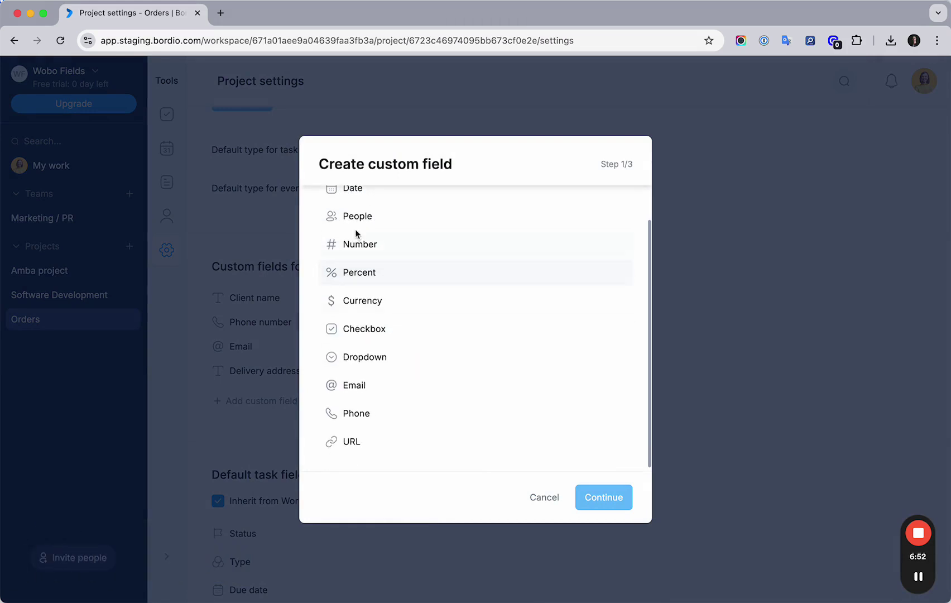
pyautogui.scroll(-1, 364, 247)
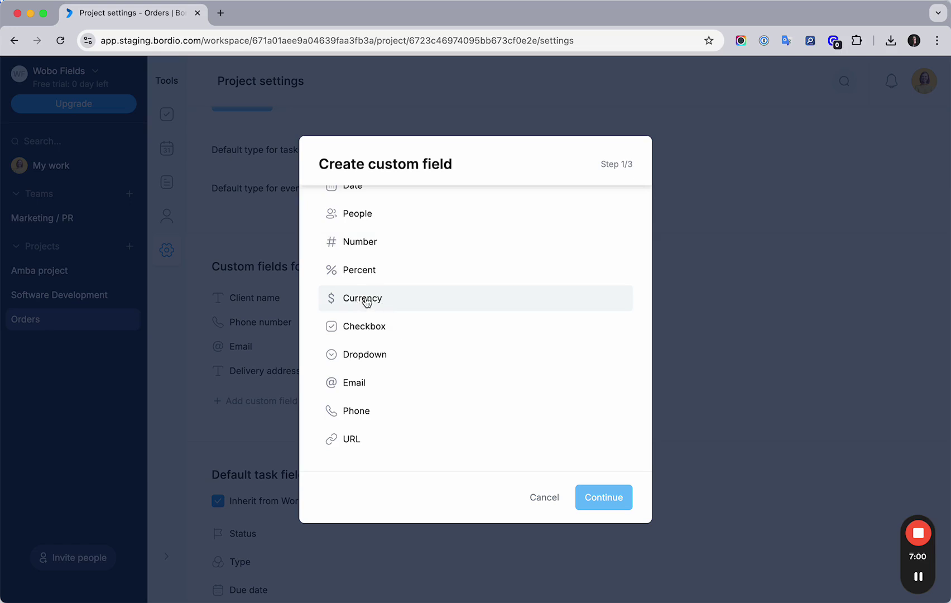
pyautogui.click(365, 302)
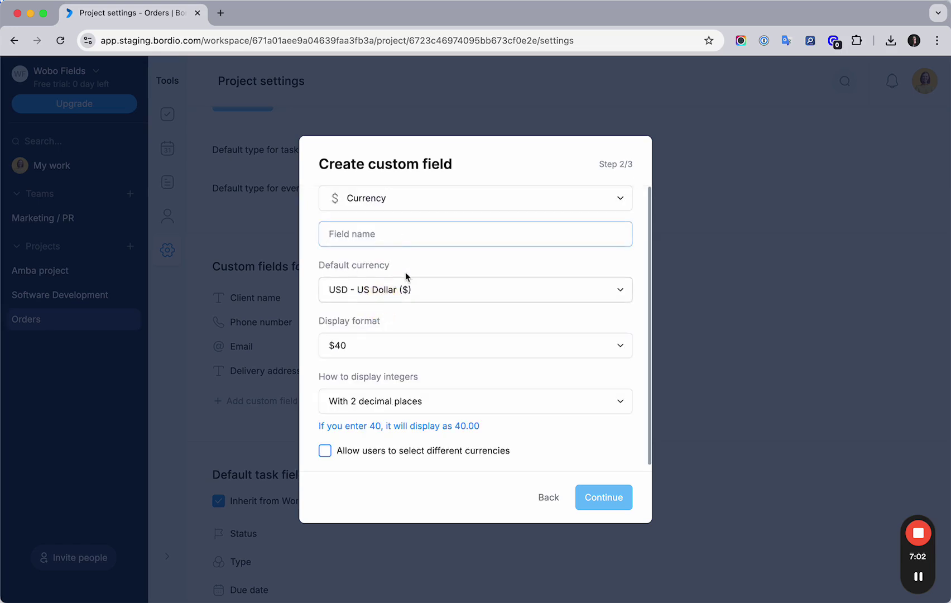
pyautogui.write('Order value')
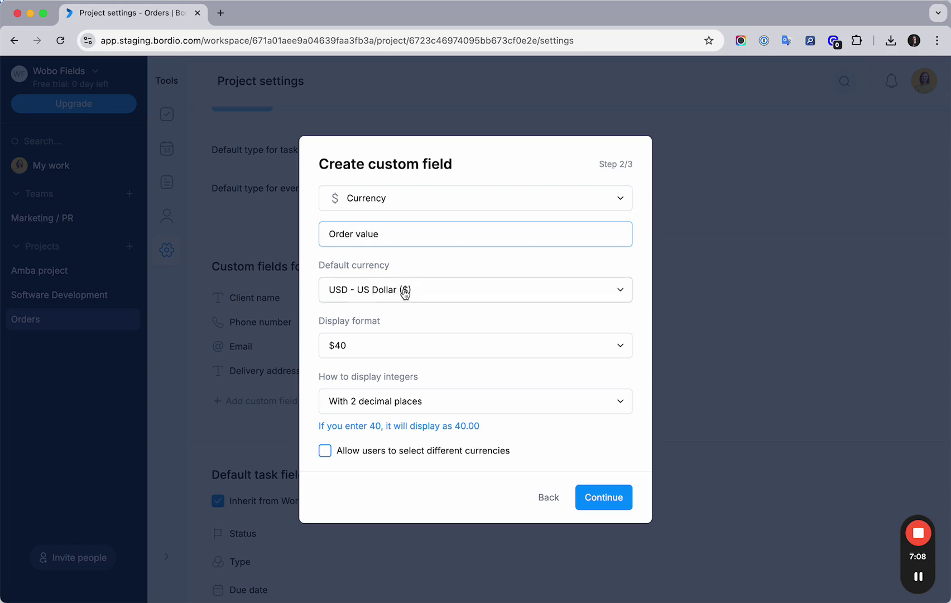
# Step: Set the field's default currency to USD - US Dollar
pyautogui.click(452, 292)
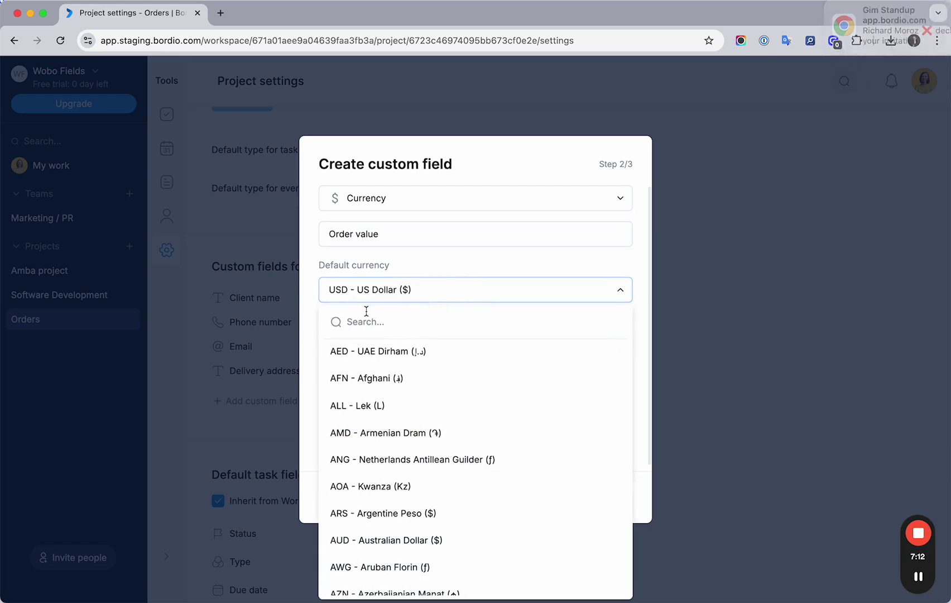
pyautogui.write('eur')
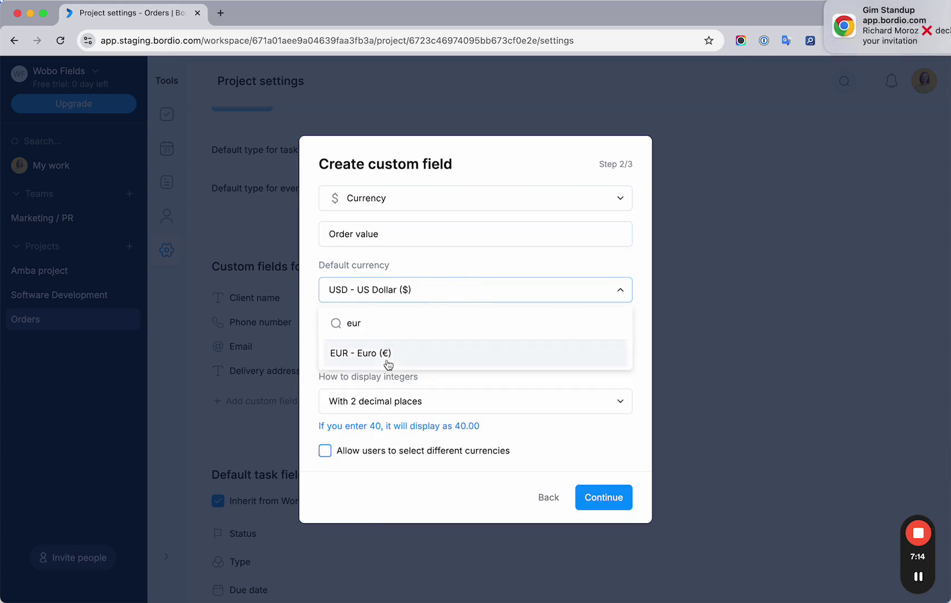
pyautogui.press('BackSpace')
pyautogui.press('BackSpace')
pyautogui.press('BackSpace')
pyautogui.write('inr')
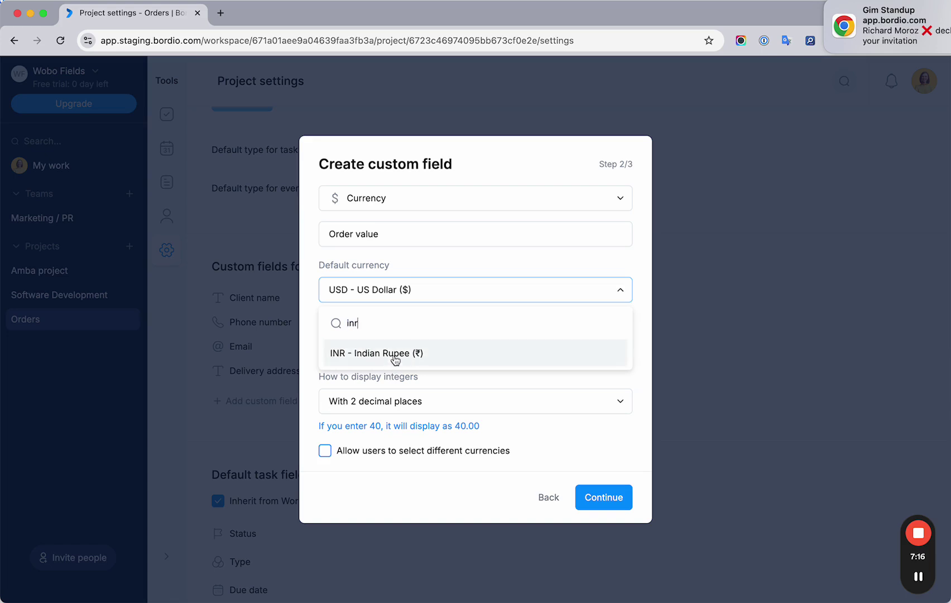
pyautogui.doubleClick(387, 327)
pyautogui.write('usd')
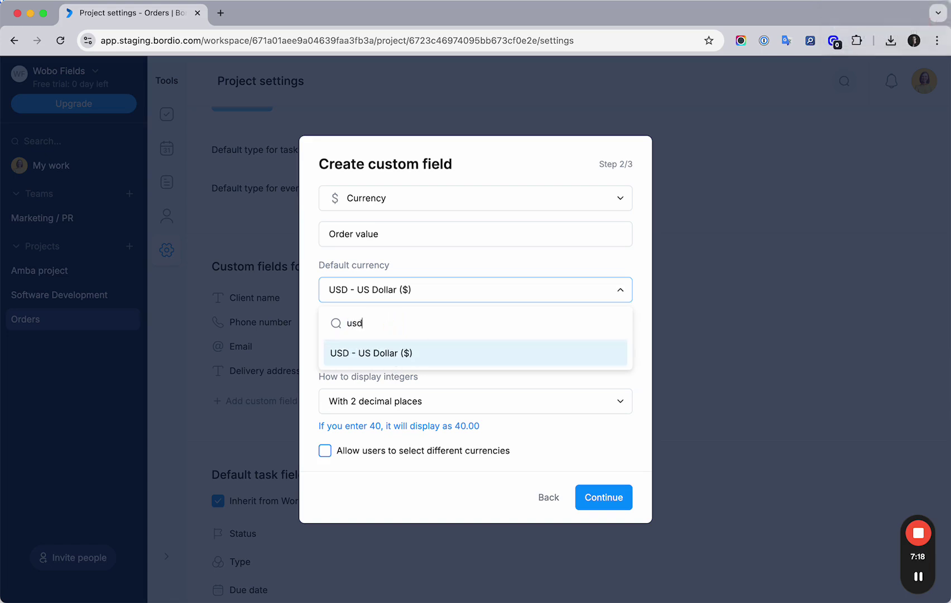
pyautogui.click(361, 353)
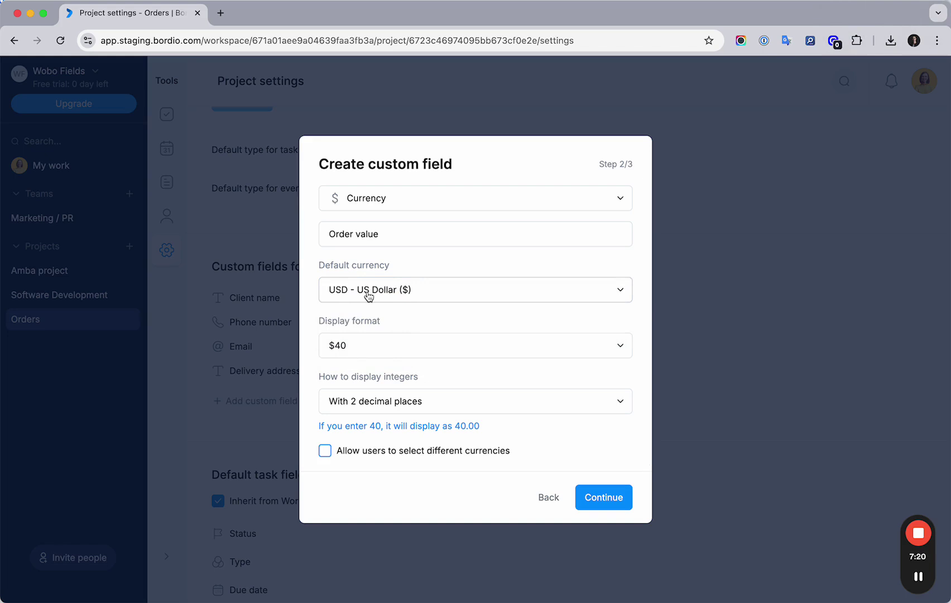
pyautogui.scroll(-1, 379, 323)
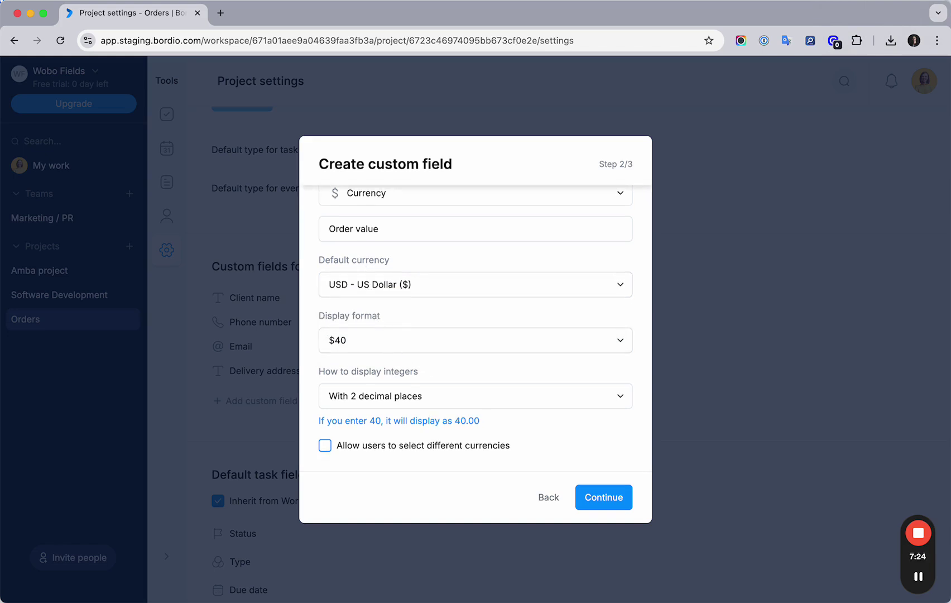
pyautogui.click(397, 341)
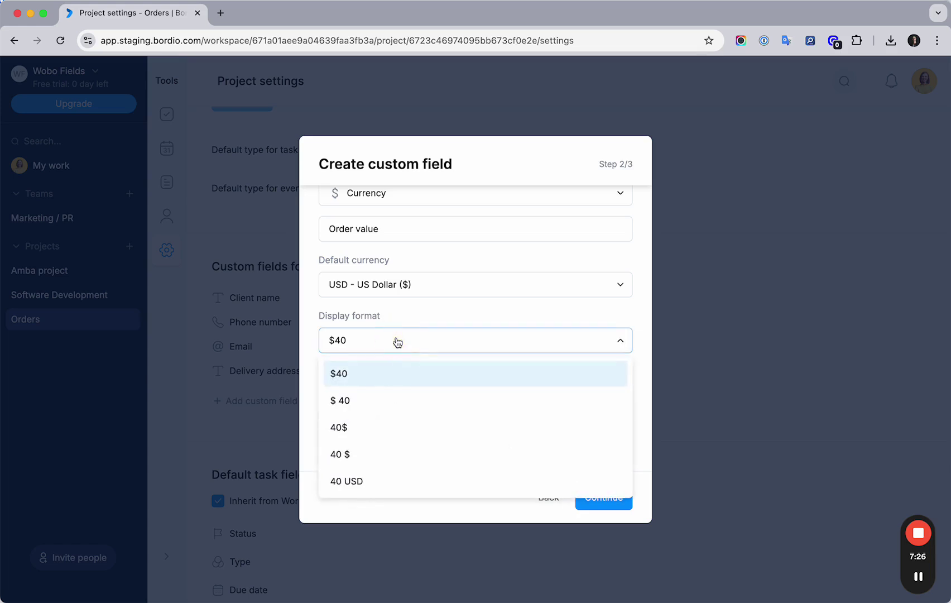
pyautogui.click(346, 380)
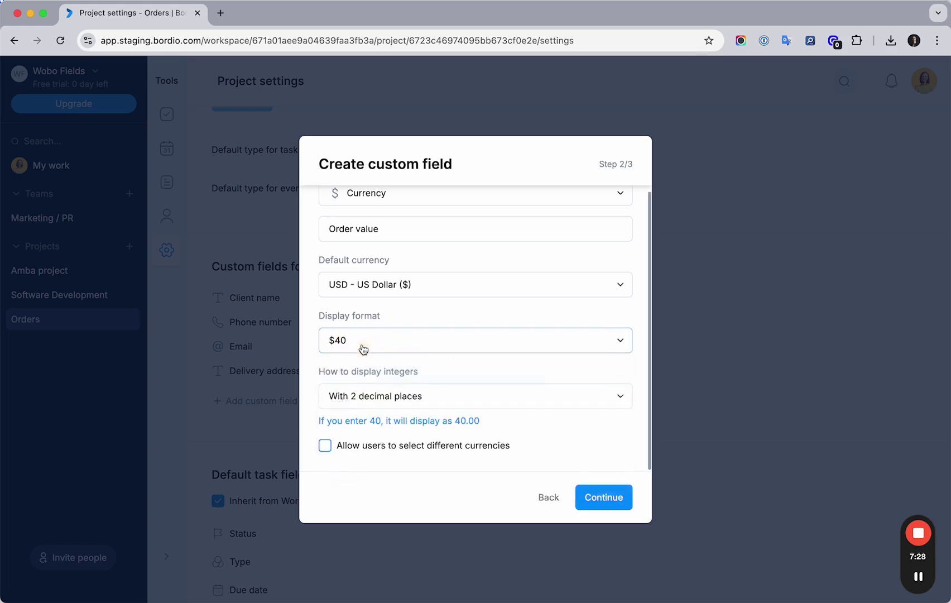
pyautogui.click(362, 349)
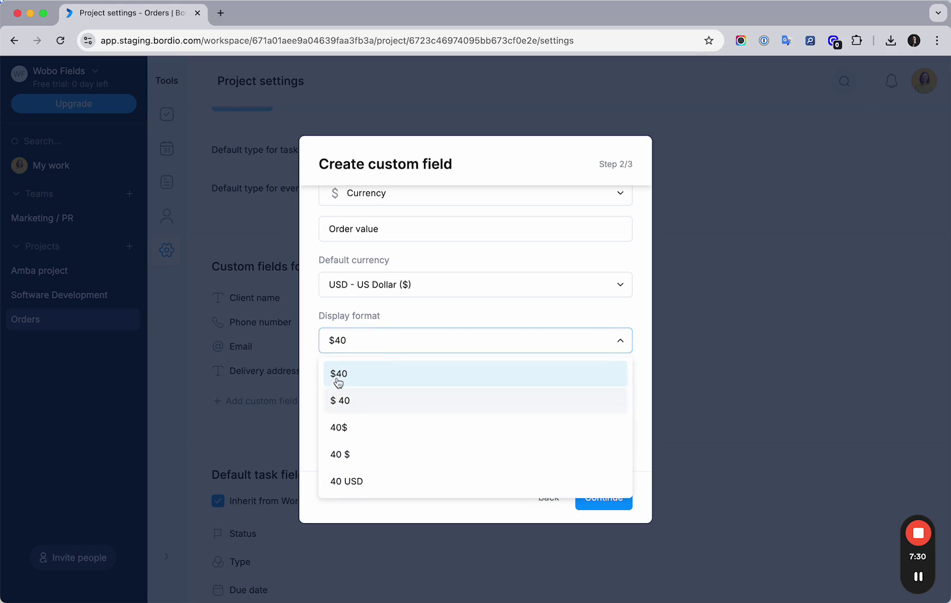
pyautogui.click(362, 486)
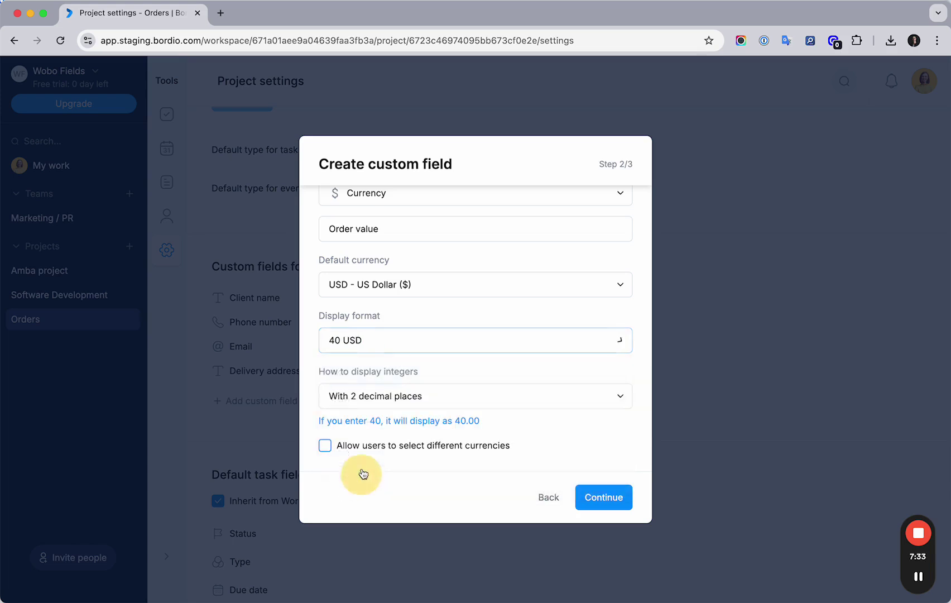
pyautogui.click(360, 352)
pyautogui.click(355, 375)
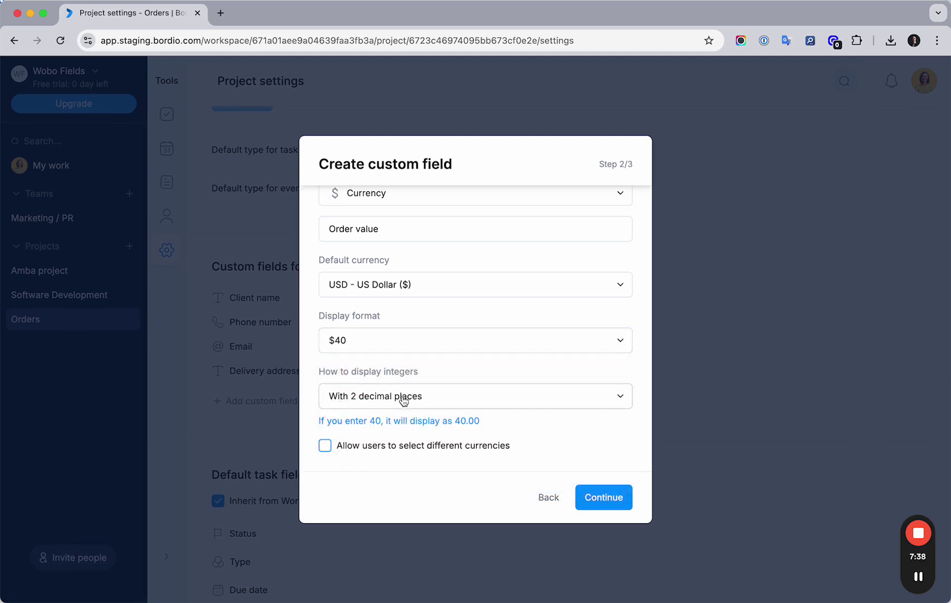
pyautogui.moveTo(319, 369); pyautogui.dragTo(424, 388)
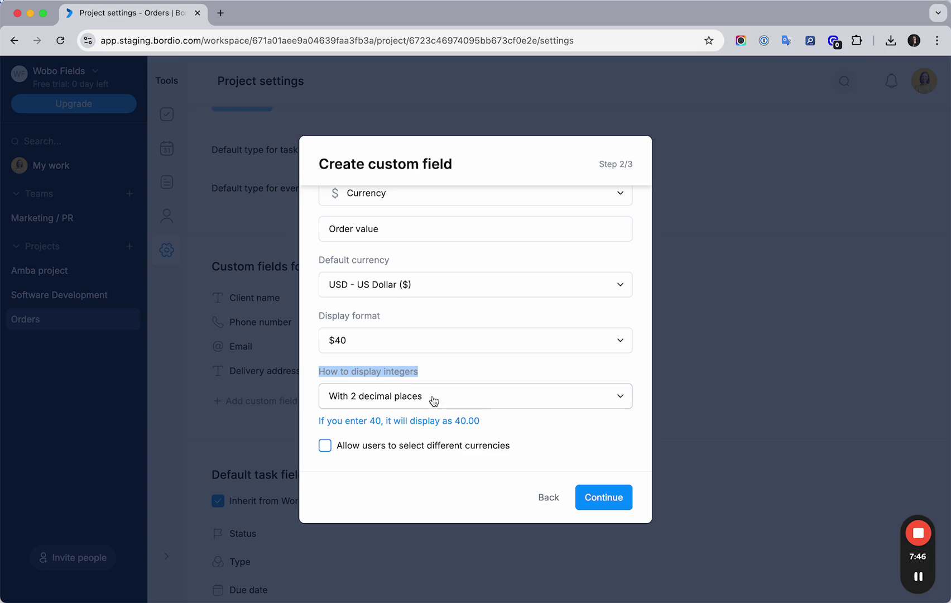
# Step: Set Order value integers to display without decimal places
pyautogui.click(433, 400)
pyautogui.click(392, 429)
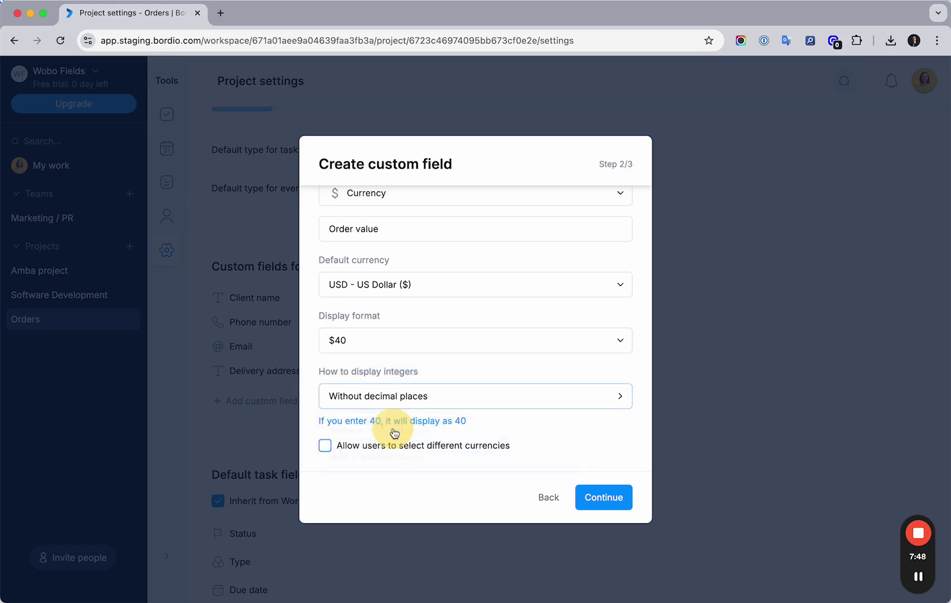
pyautogui.doubleClick(375, 421)
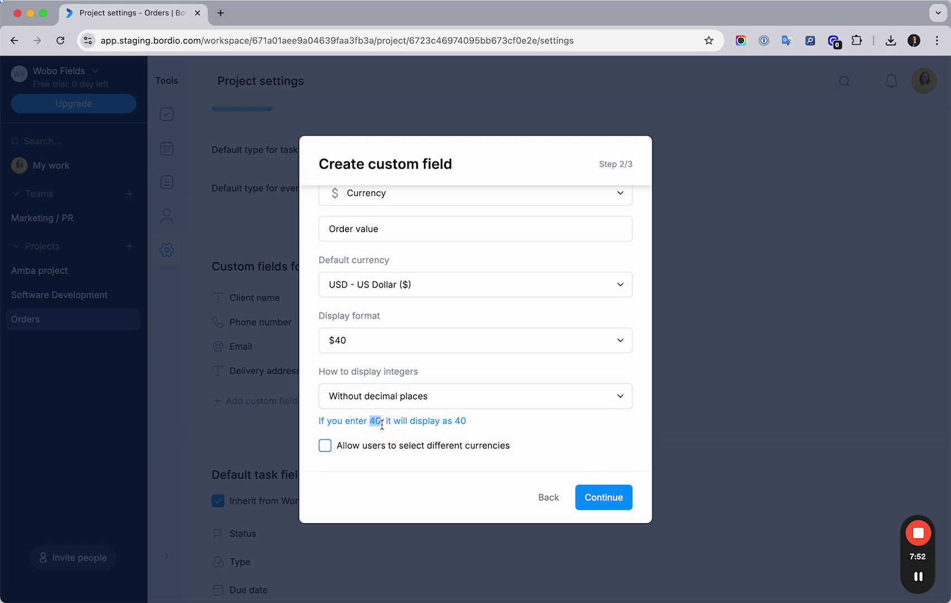
pyautogui.click(459, 424)
pyautogui.click(449, 398)
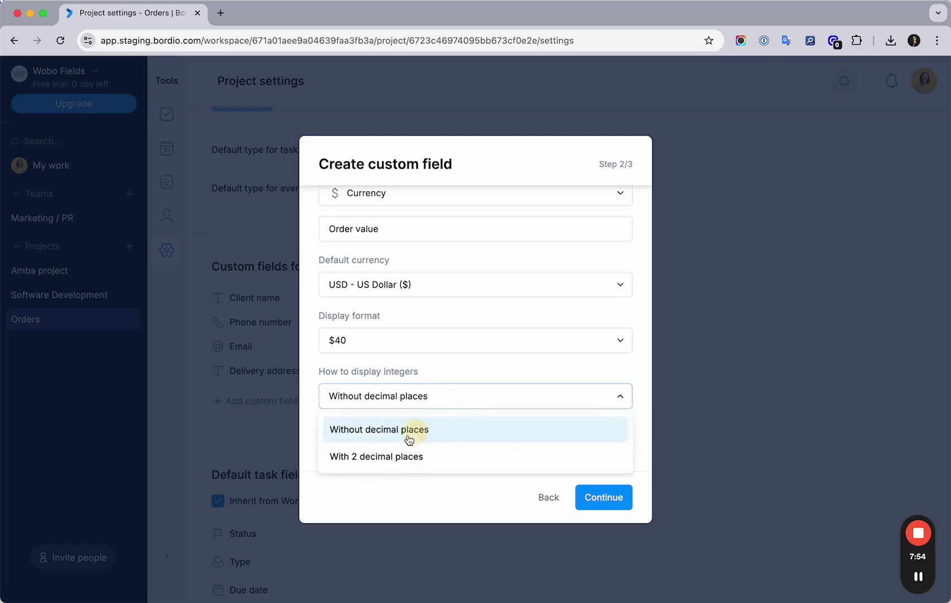
pyautogui.click(371, 458)
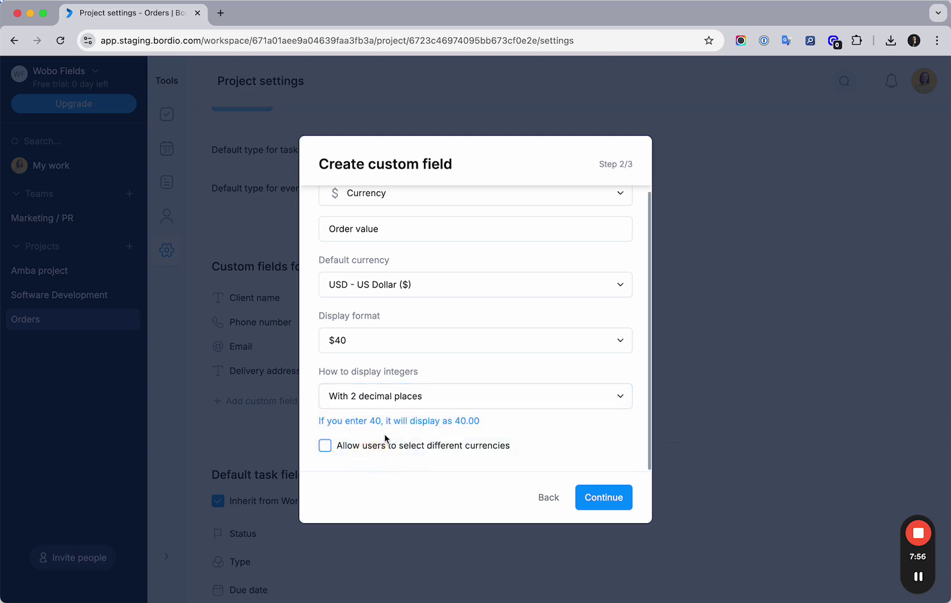
pyautogui.doubleClick(372, 420)
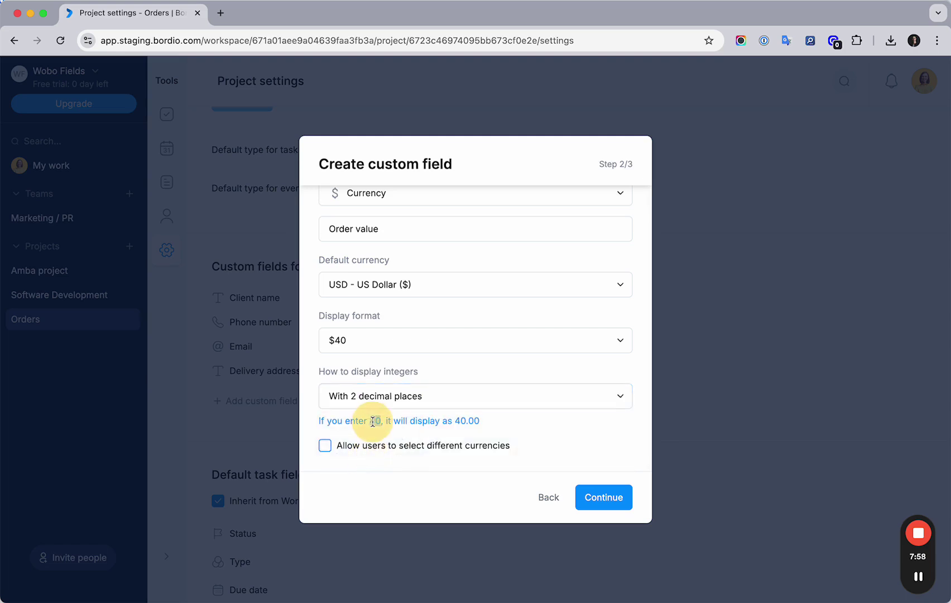
pyautogui.doubleClick(463, 420)
pyautogui.moveTo(466, 420); pyautogui.dragTo(473, 420)
pyautogui.click(480, 424)
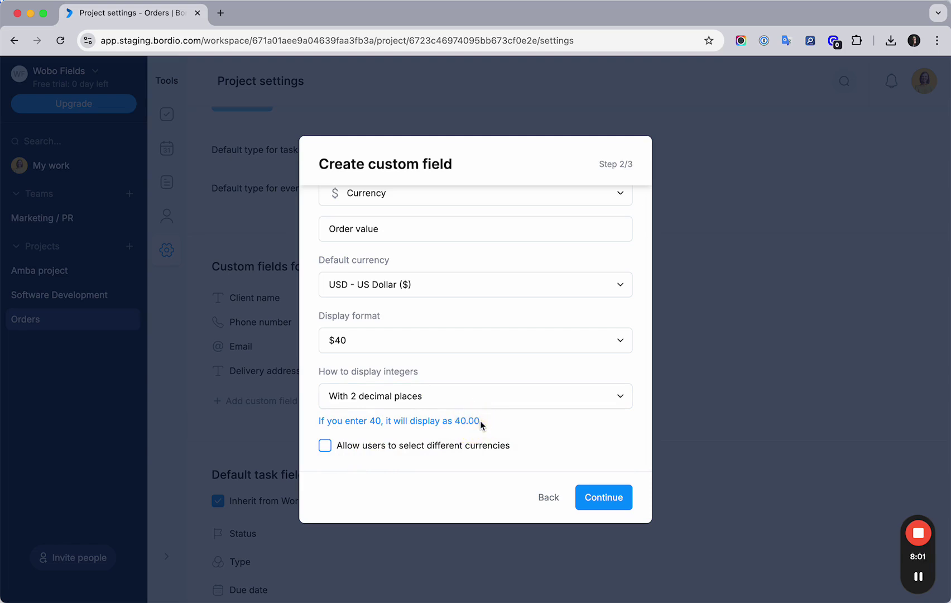
pyautogui.click(441, 400)
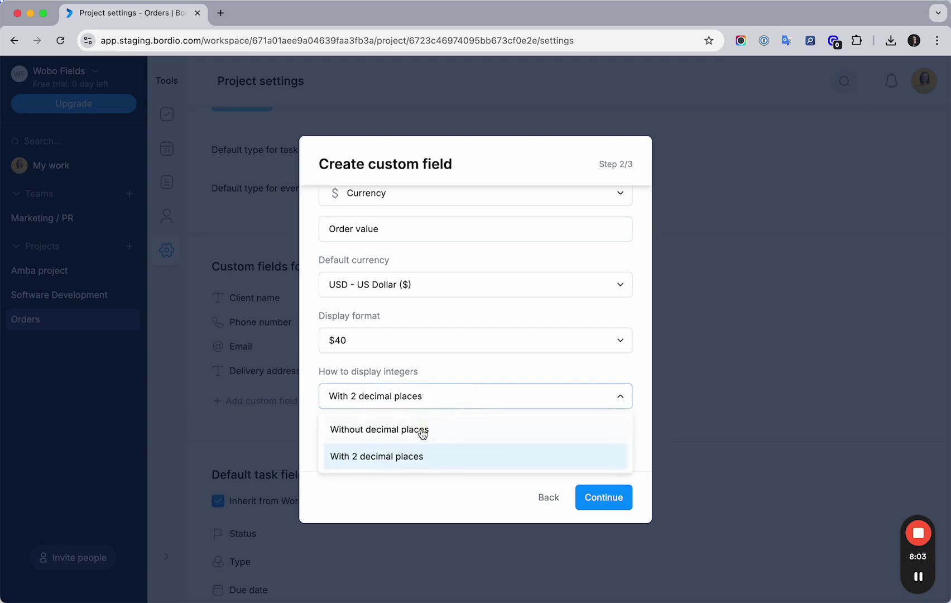
pyautogui.click(393, 431)
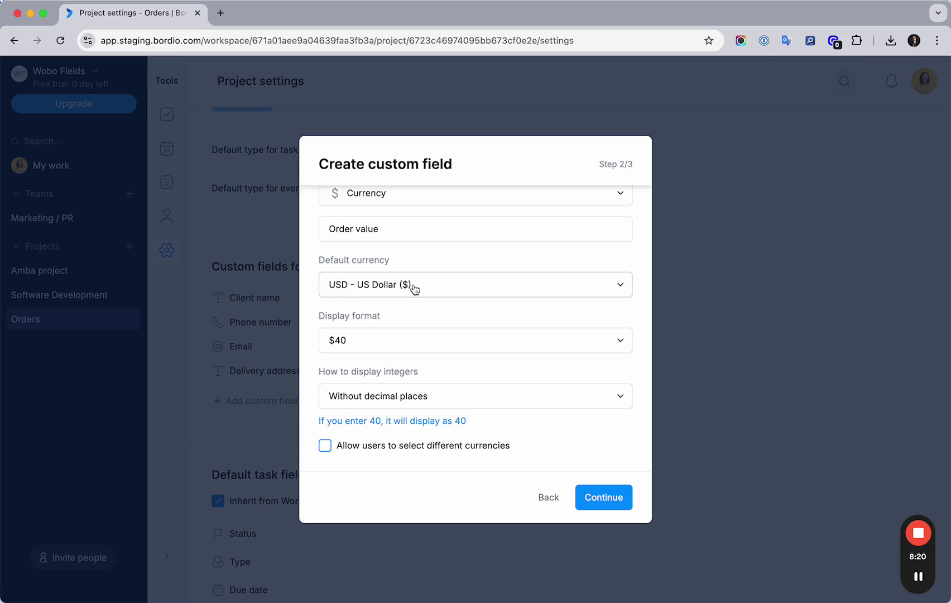
# Step: Keep US Dollar as default and allow users to select different currencies
pyautogui.click(414, 288)
pyautogui.click(410, 285)
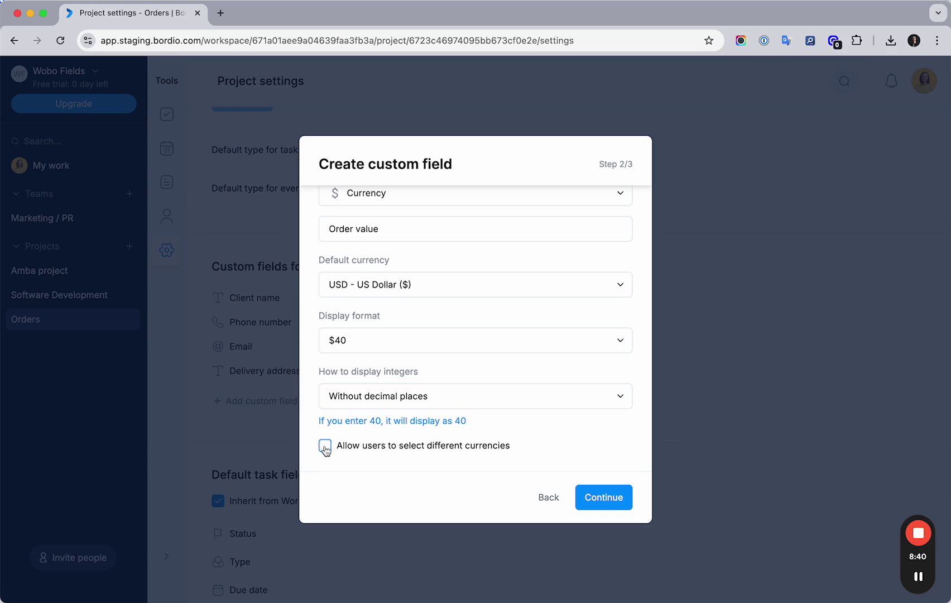
pyautogui.click(326, 449)
# Step: Create the Order value field for the Orders project and close the dialog
pyautogui.click(602, 498)
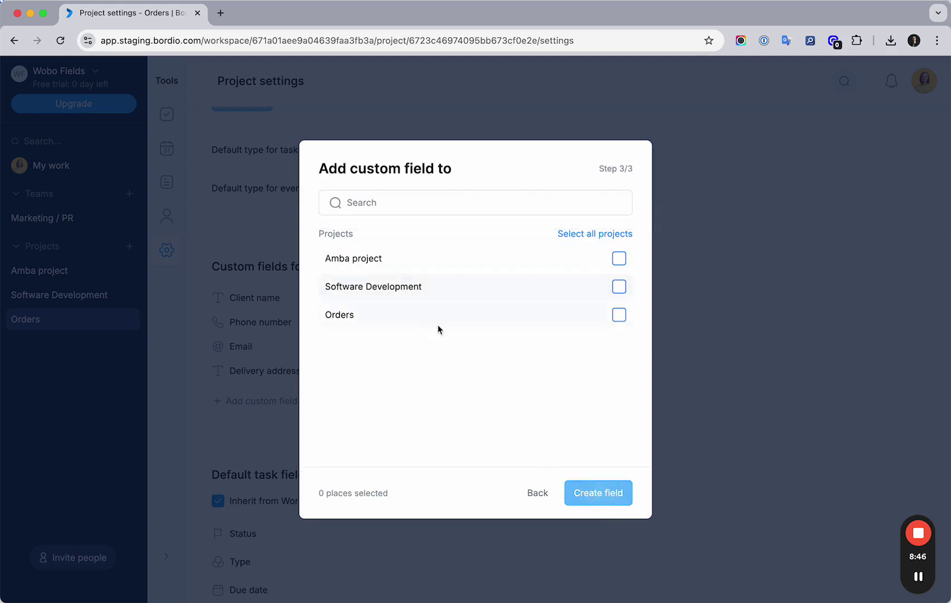
pyautogui.click(618, 316)
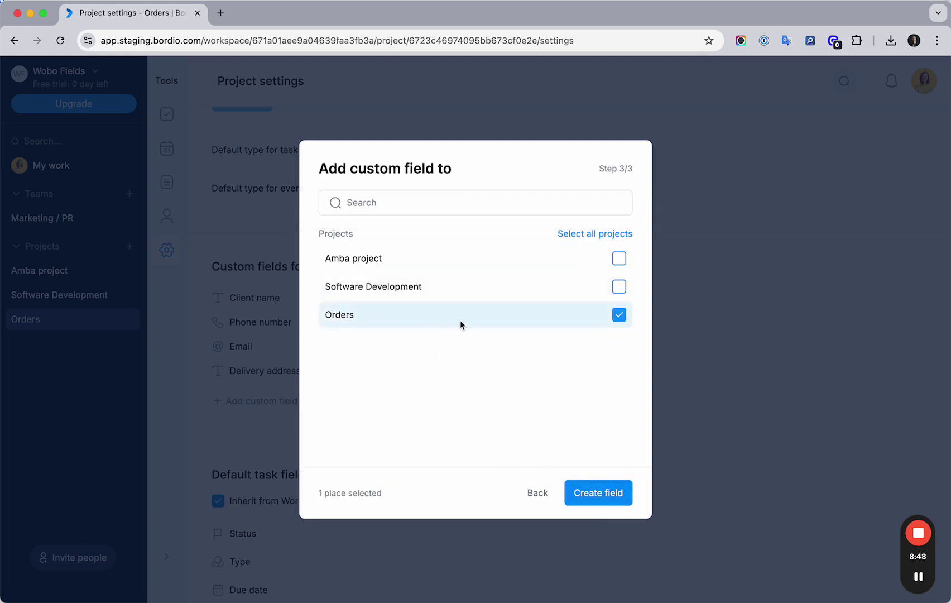
pyautogui.click(591, 493)
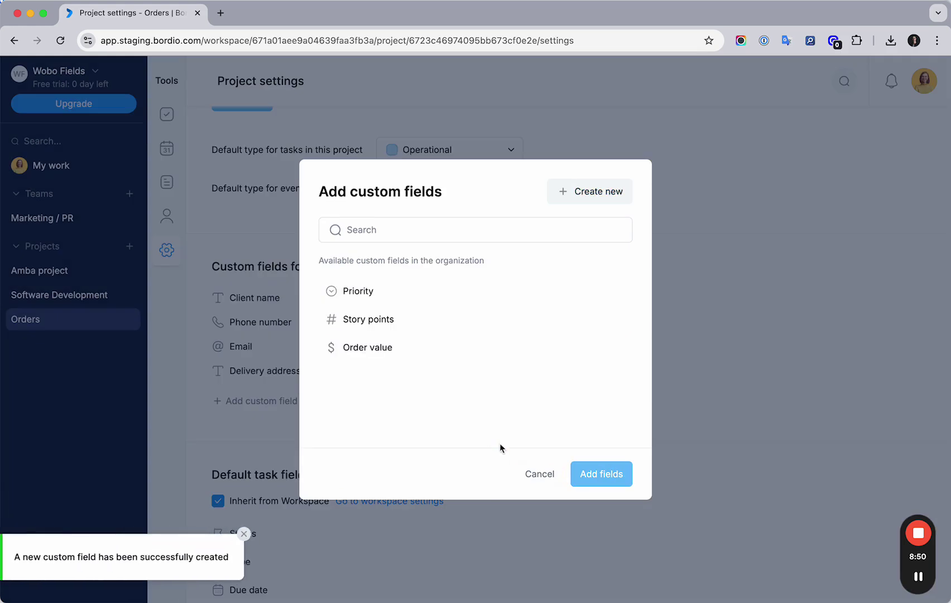
pyautogui.click(539, 474)
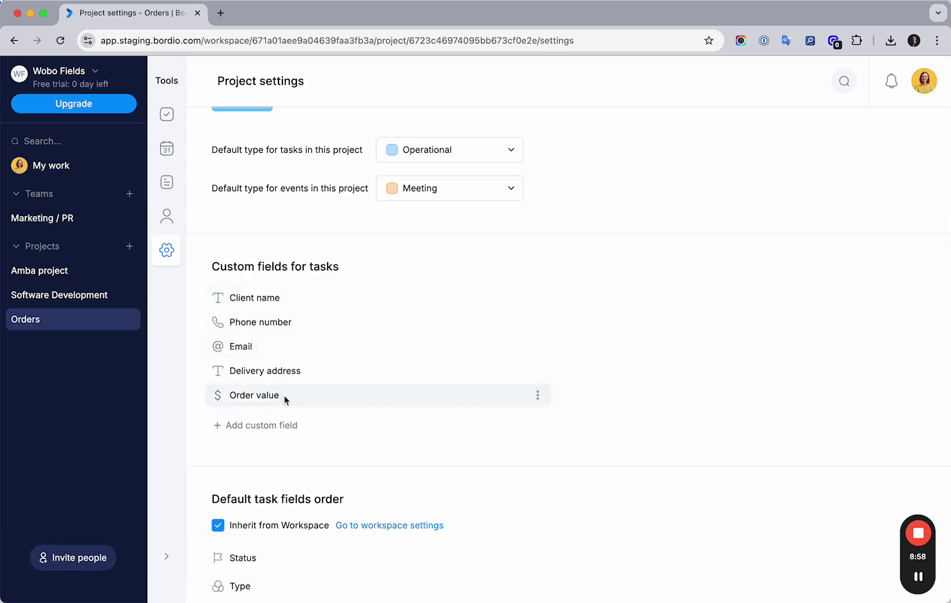
# Step: Untick Inherit from Workspace for the Orders default task fields order
pyautogui.scroll(-4, 283, 395)
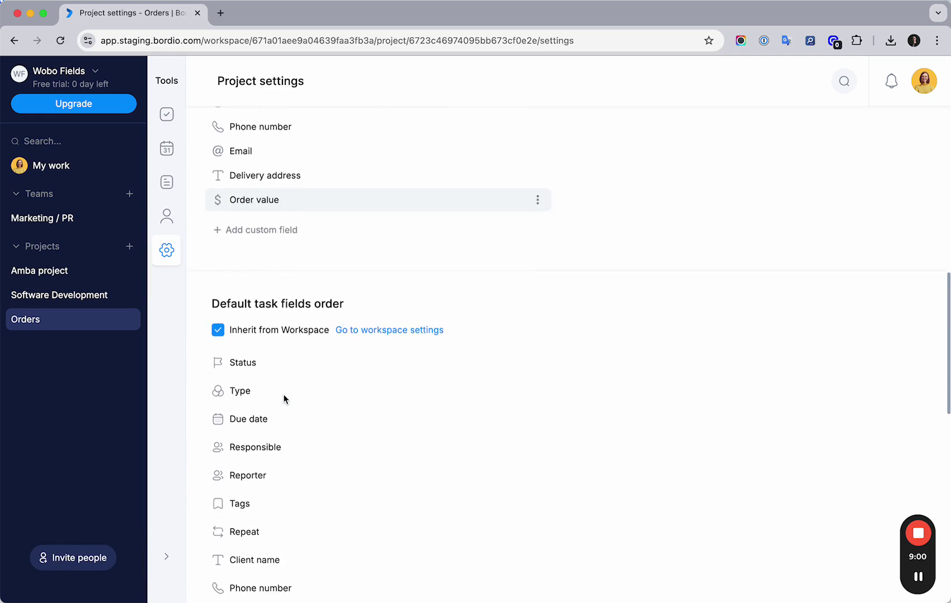
pyautogui.scroll(-3, 284, 395)
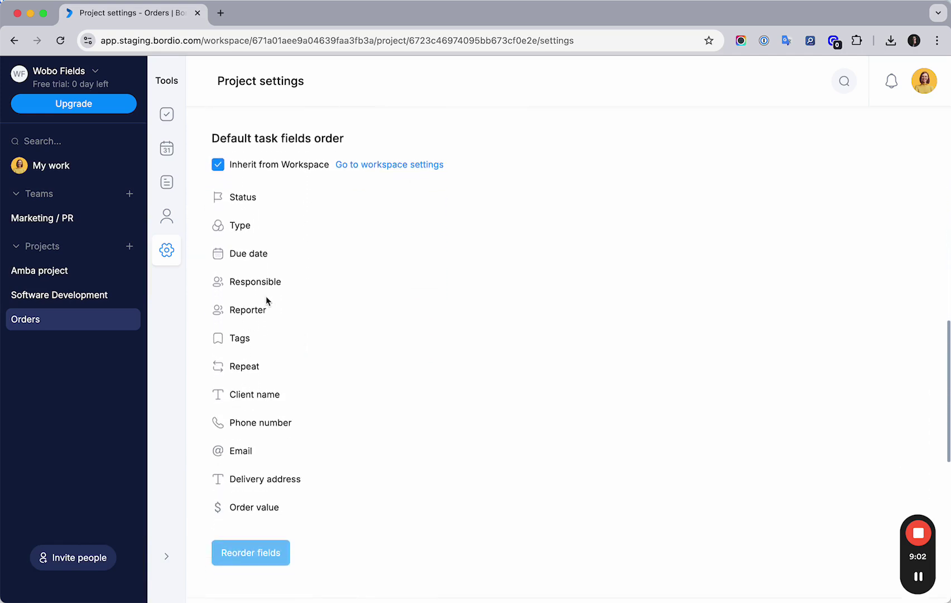
pyautogui.click(219, 166)
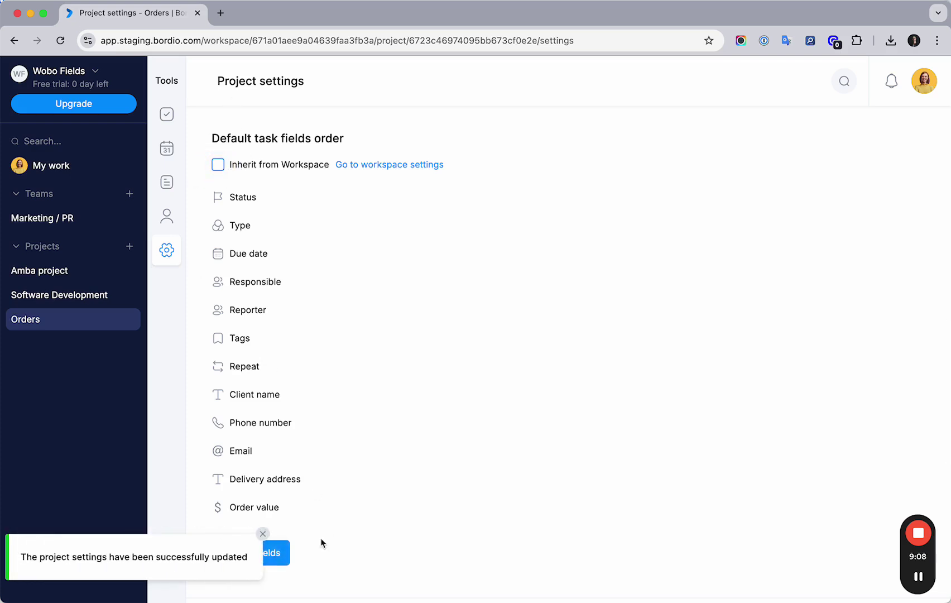
pyautogui.click(263, 533)
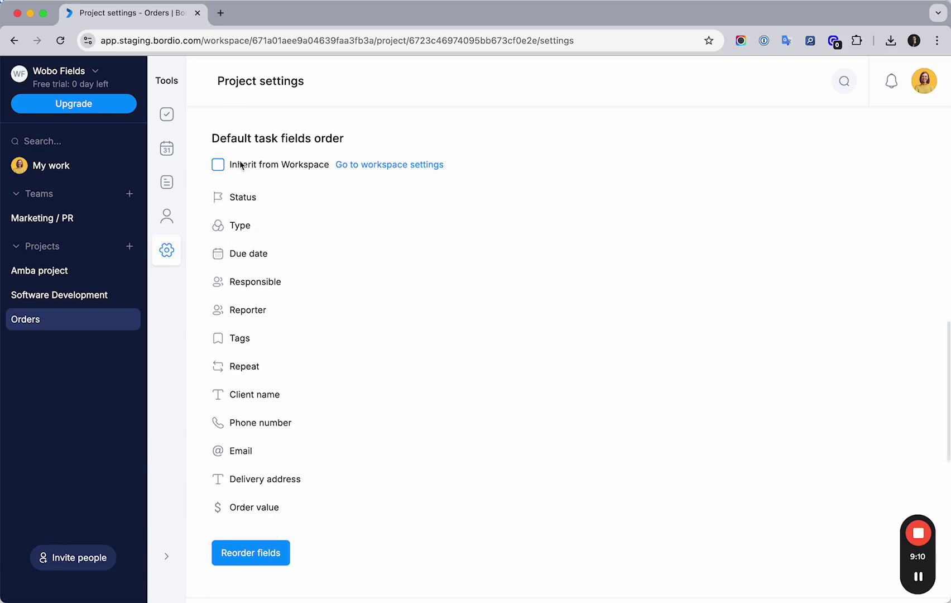
pyautogui.scroll(-1, 312, 219)
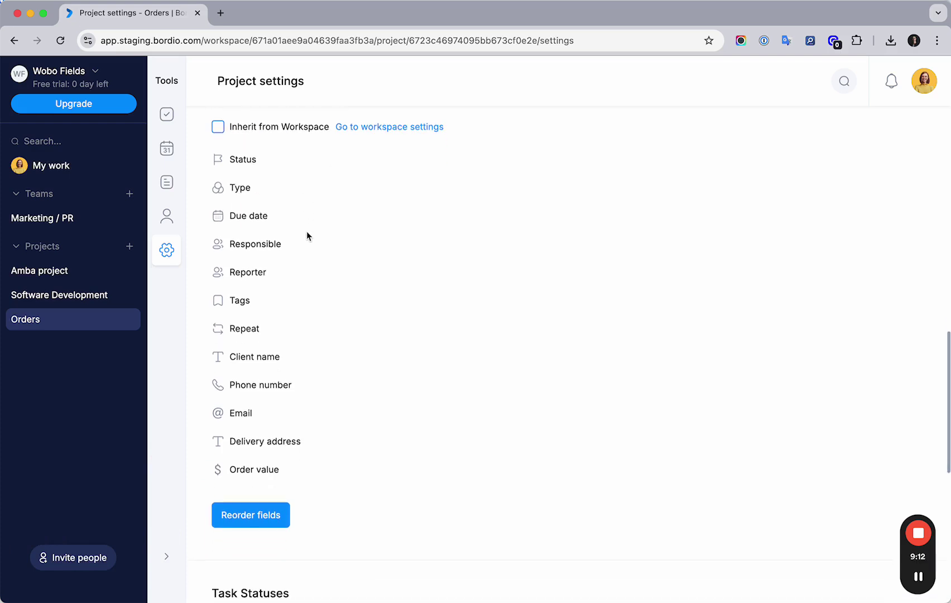
# Step: Move Client name to the top of the Orders field order, right below Task name
pyautogui.click(252, 515)
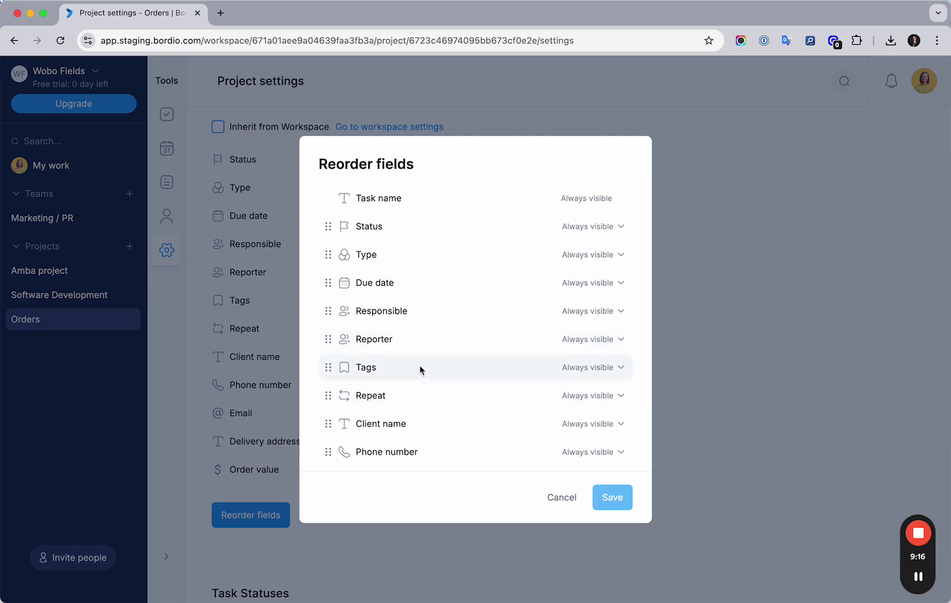
pyautogui.moveTo(327, 423); pyautogui.dragTo(341, 224)
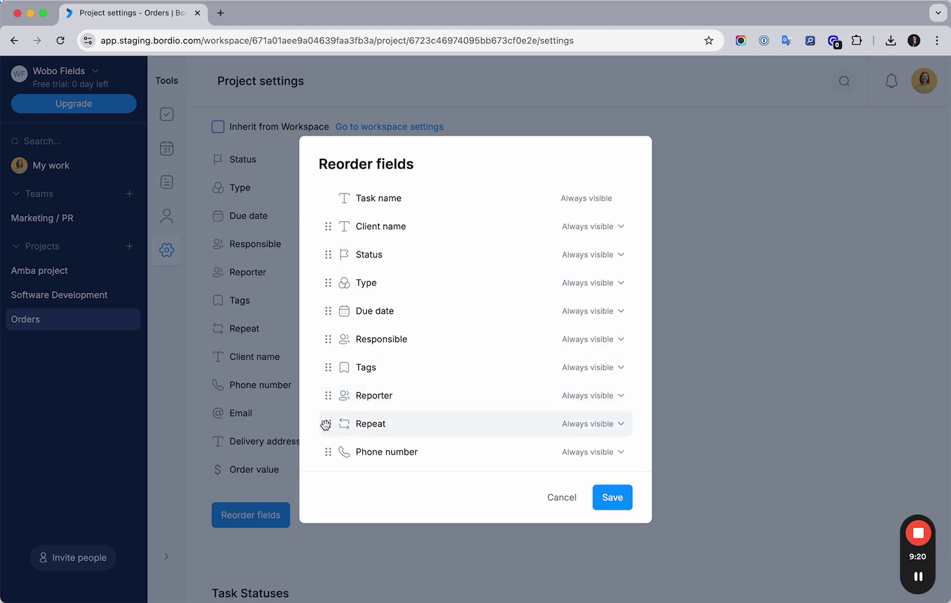
pyautogui.scroll(-3, 326, 441)
pyautogui.scroll(2, 324, 401)
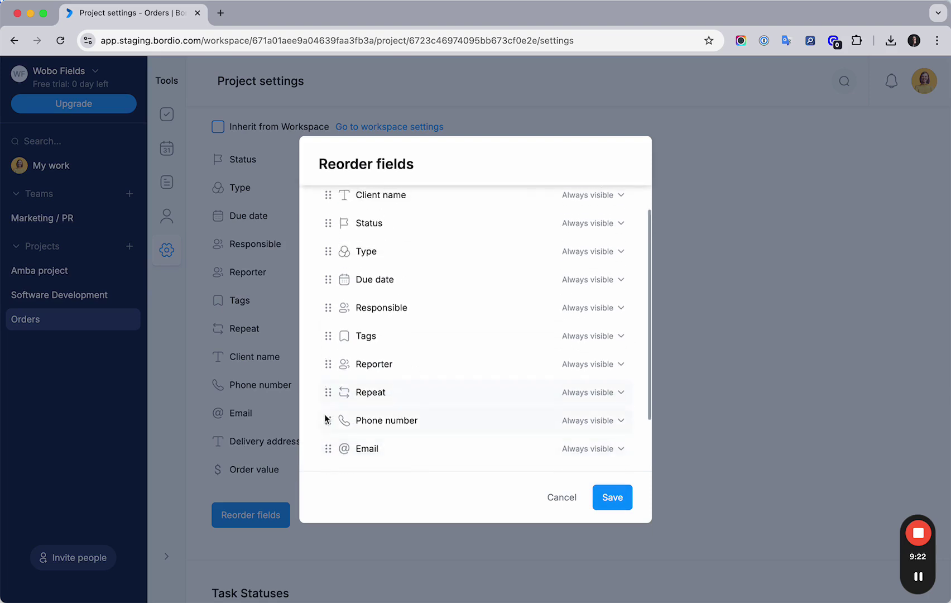
pyautogui.moveTo(326, 418); pyautogui.dragTo(349, 223)
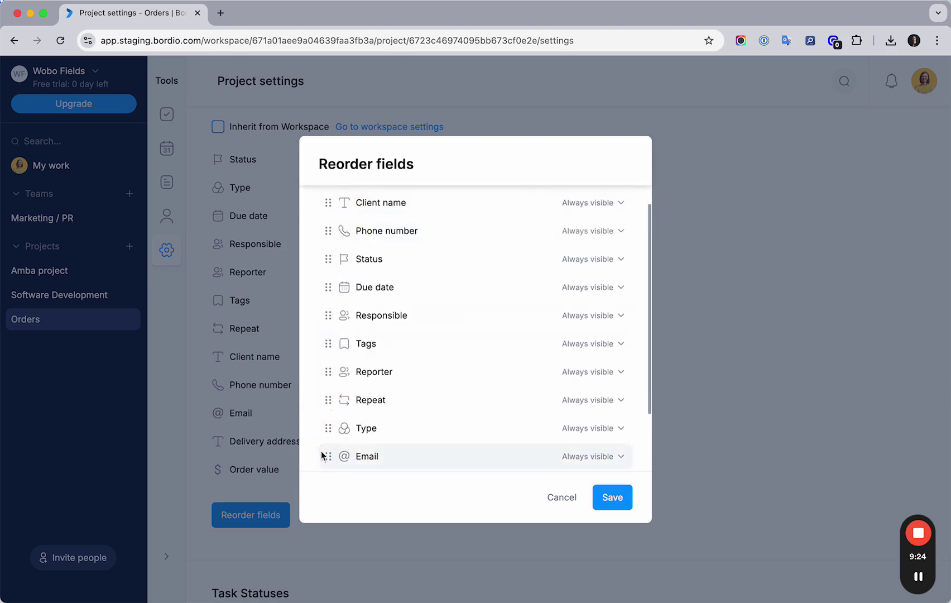
# Step: Place Phone number below Client name and Order value above Delivery address, save, and show tasks
pyautogui.moveTo(323, 453); pyautogui.dragTo(354, 247)
pyautogui.scroll(-2, 346, 279)
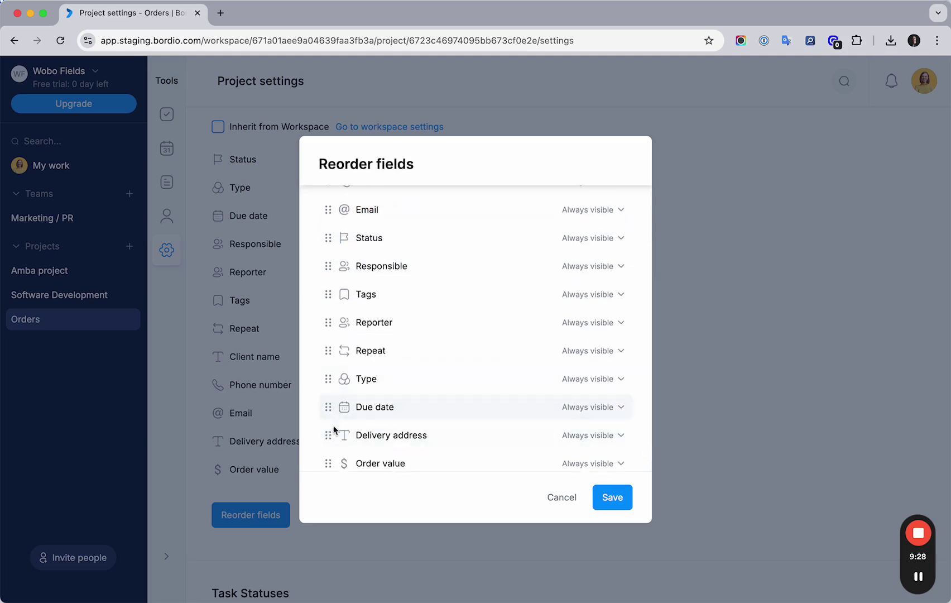
pyautogui.scroll(-1, 346, 413)
pyautogui.scroll(-1, 340, 446)
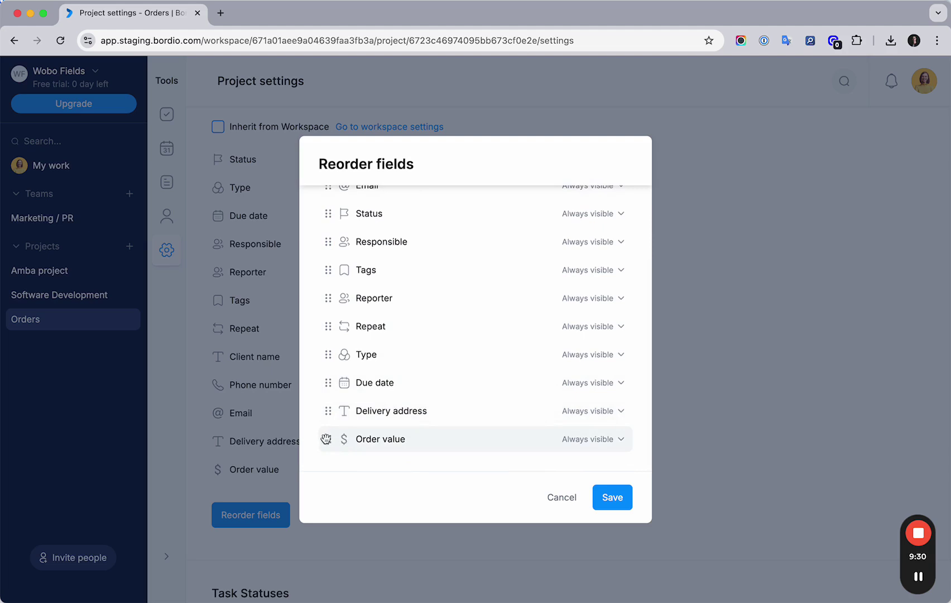
pyautogui.moveTo(328, 442); pyautogui.dragTo(331, 406)
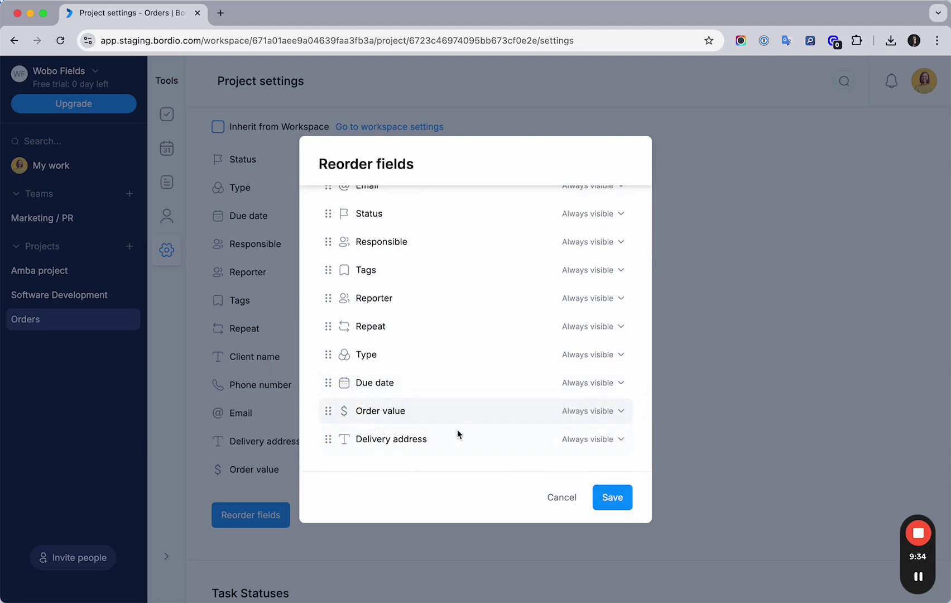
pyautogui.click(614, 499)
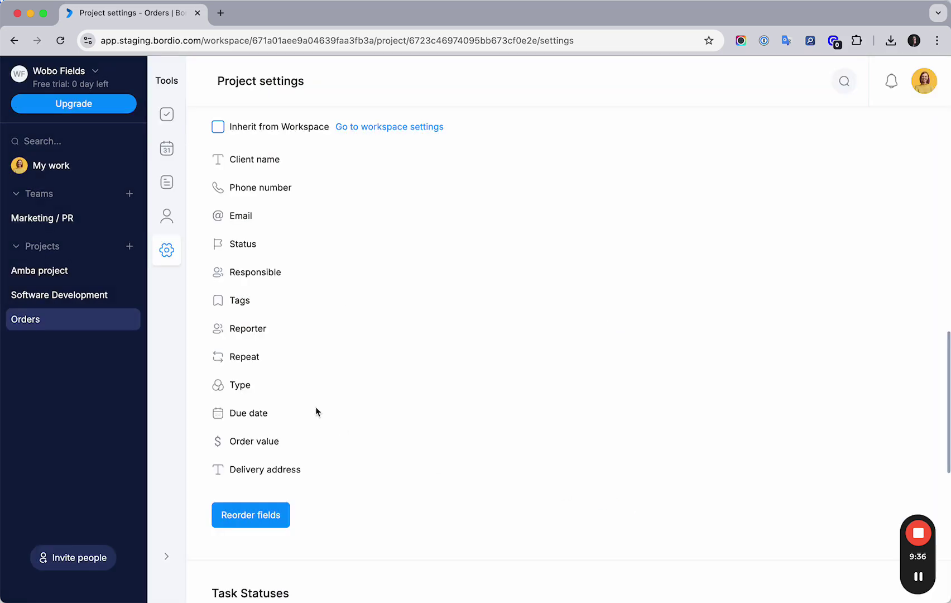
pyautogui.click(166, 114)
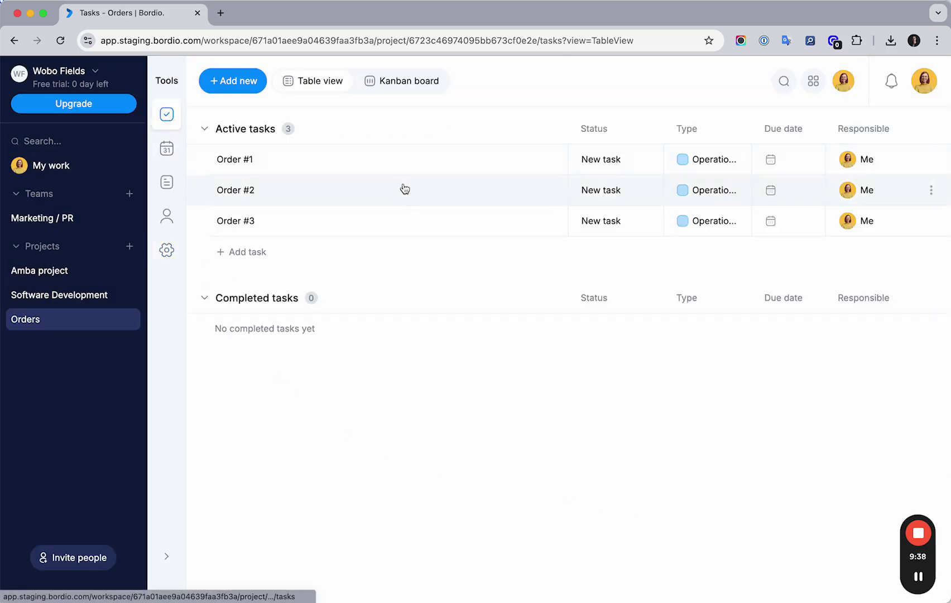
# Step: Open Order #1 and enter the client's name in Client name
pyautogui.click(307, 163)
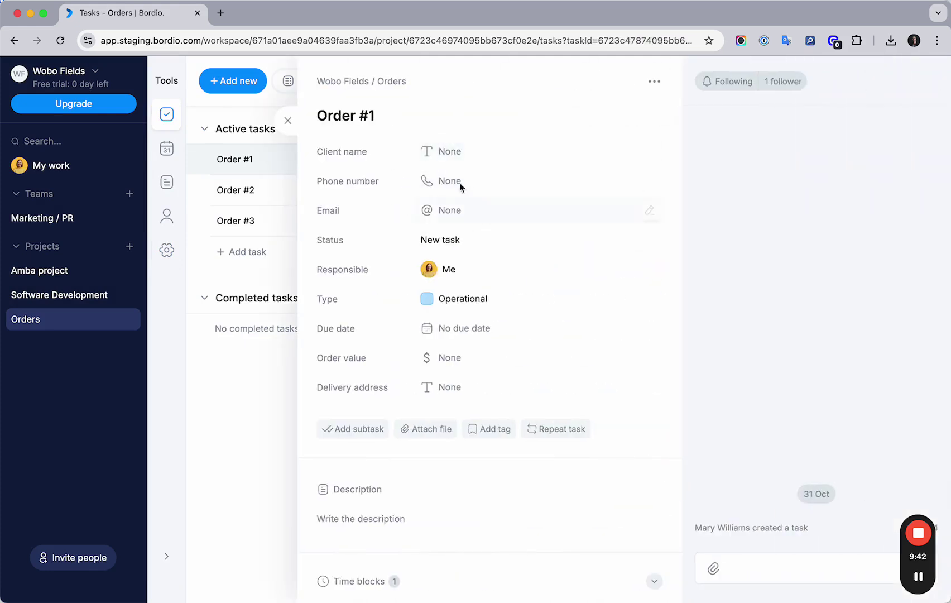
pyautogui.click(648, 154)
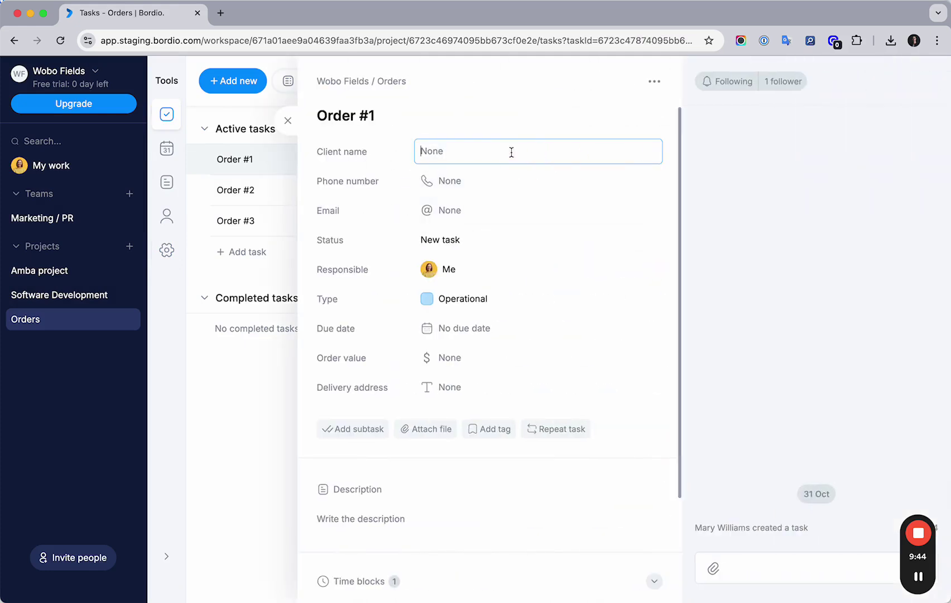
pyautogui.write('Jacob')
pyautogui.press('Return')
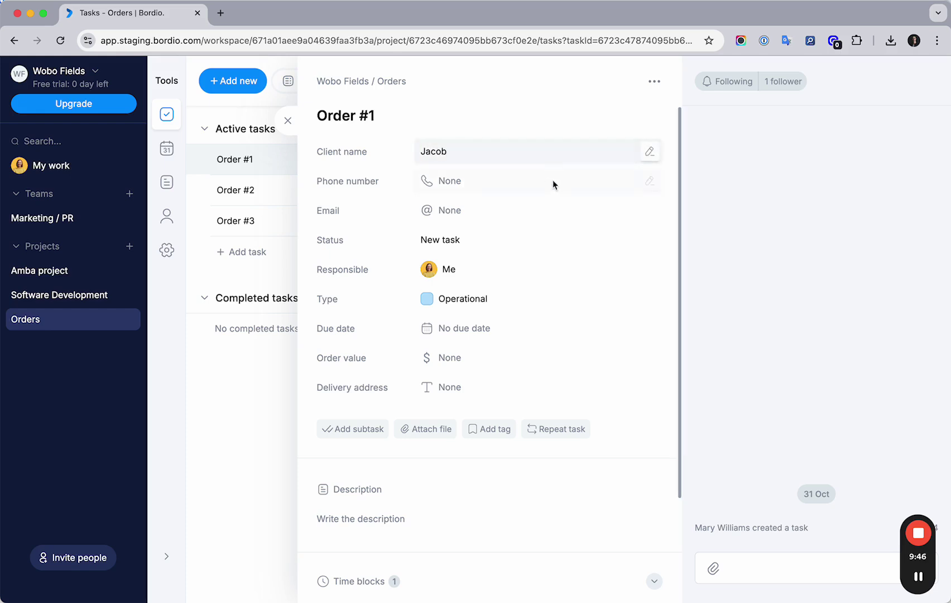
# Step: Enter the client's phone number and email address on Order #1, leaving status New task
pyautogui.click(649, 181)
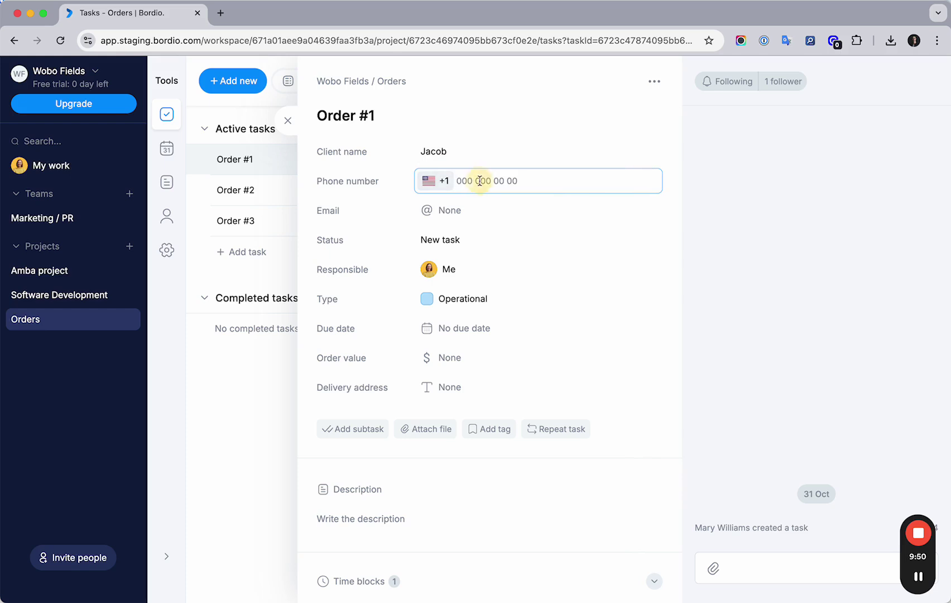
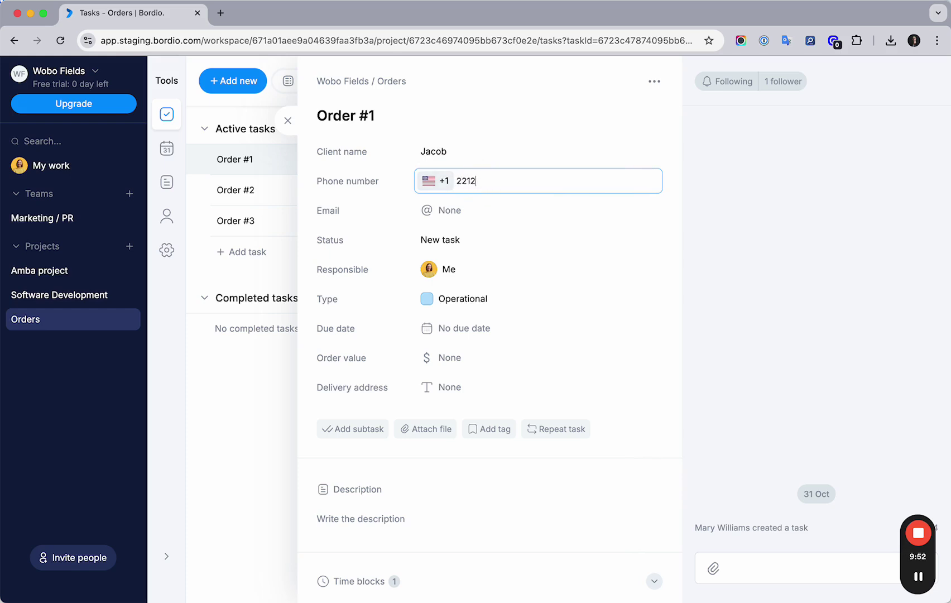
pyautogui.press('Return')
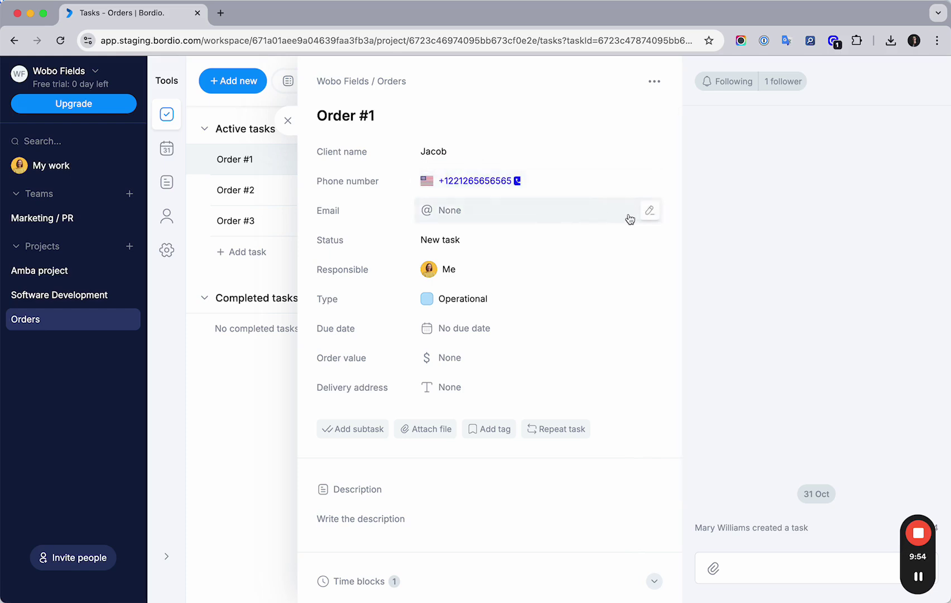
pyautogui.click(649, 211)
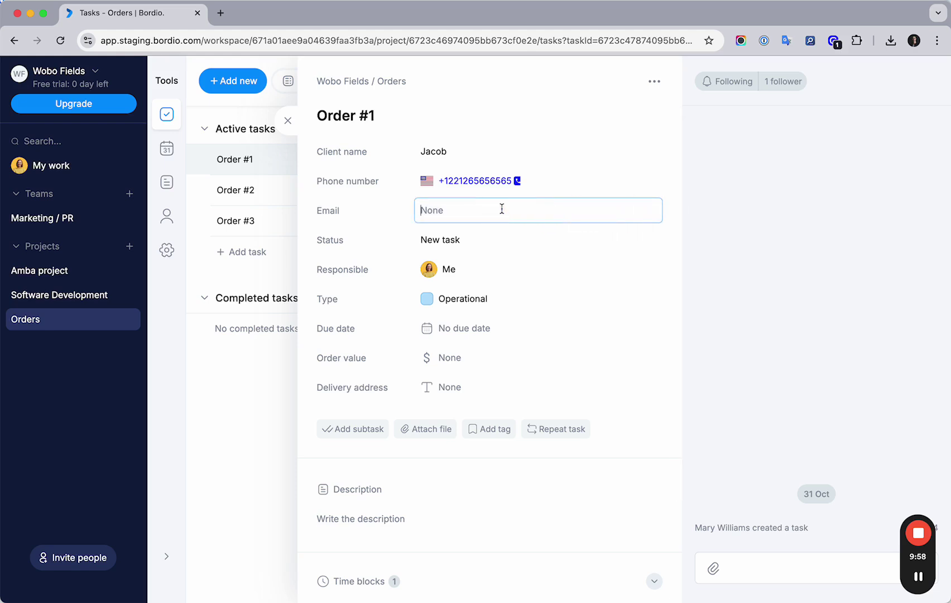
pyautogui.press('Return')
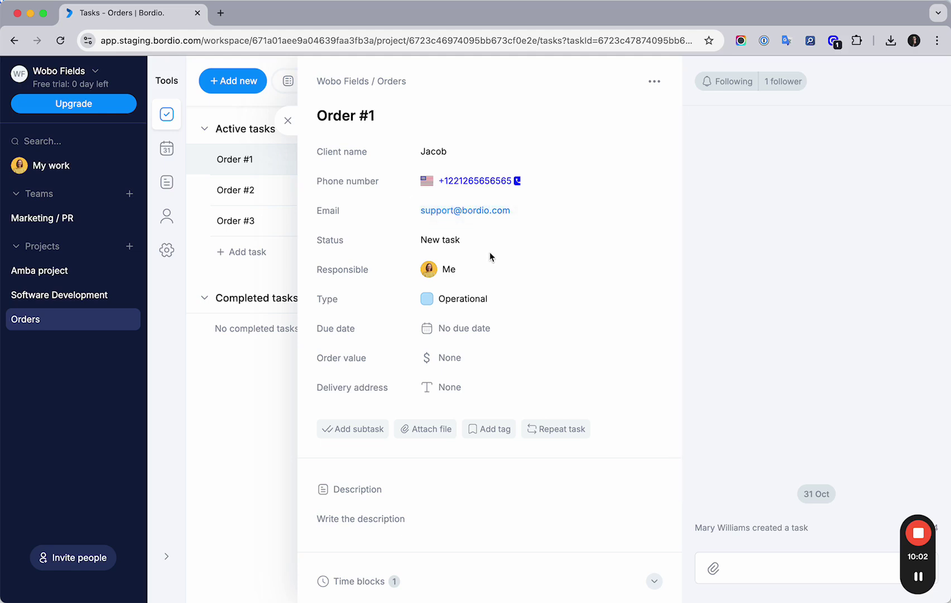
pyautogui.click(425, 241)
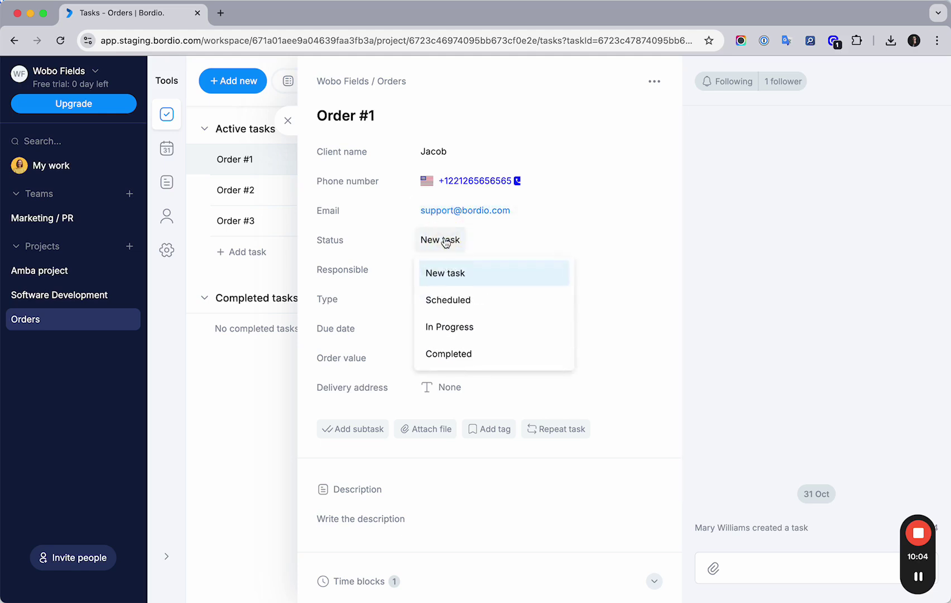
pyautogui.click(445, 241)
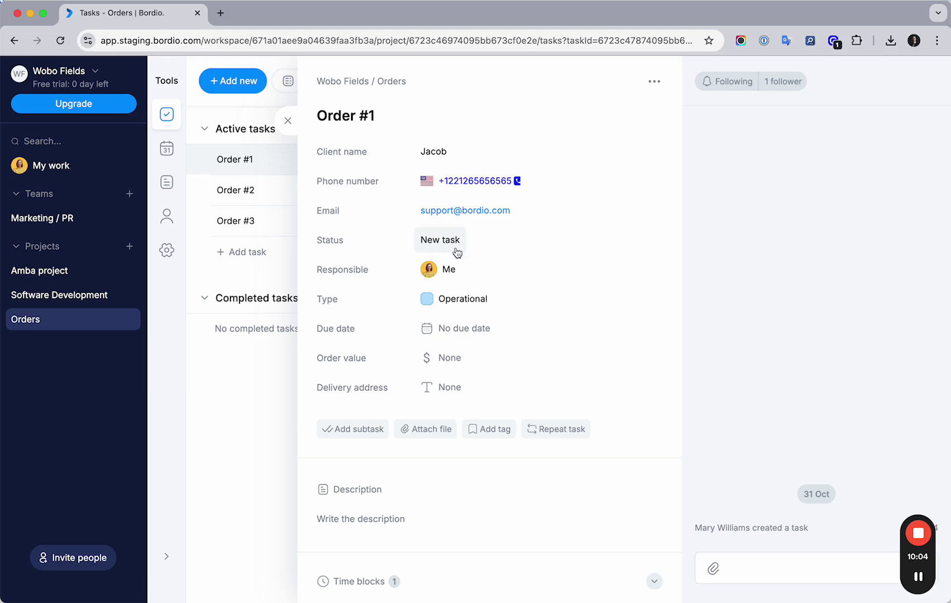
# Step: Set Order #1's Order value to €25 in Euro
pyautogui.click(446, 360)
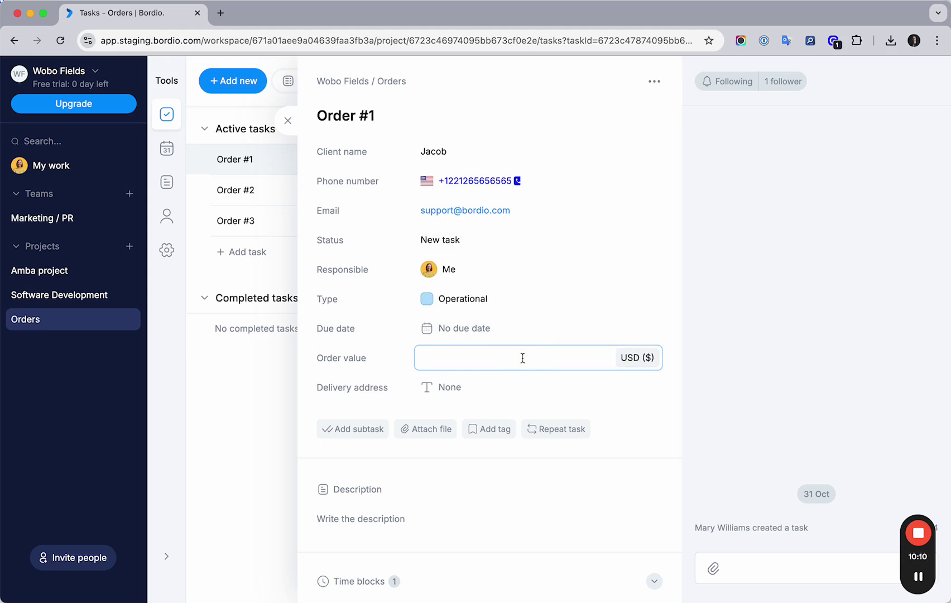
pyautogui.click(630, 361)
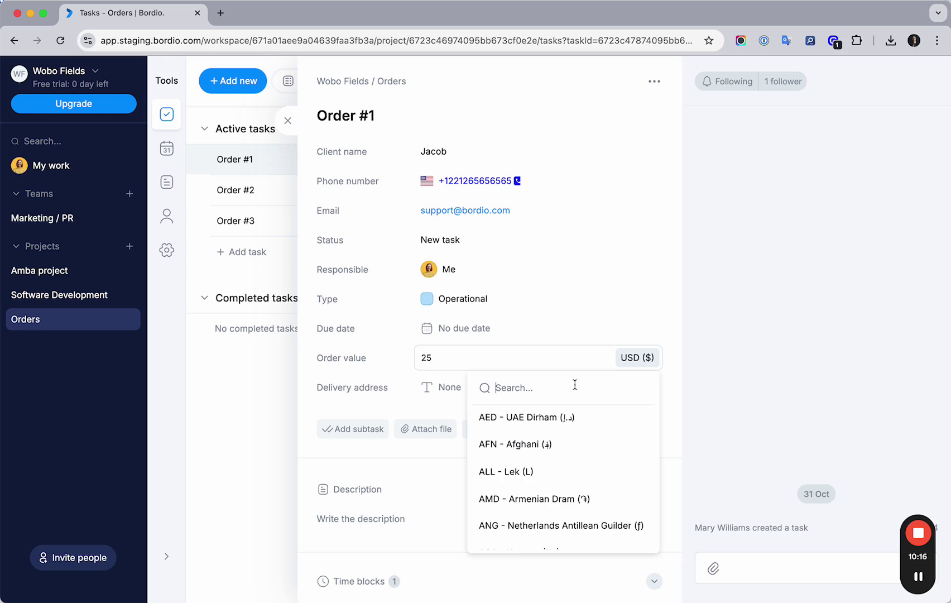
pyautogui.write('eur')
pyautogui.click(542, 418)
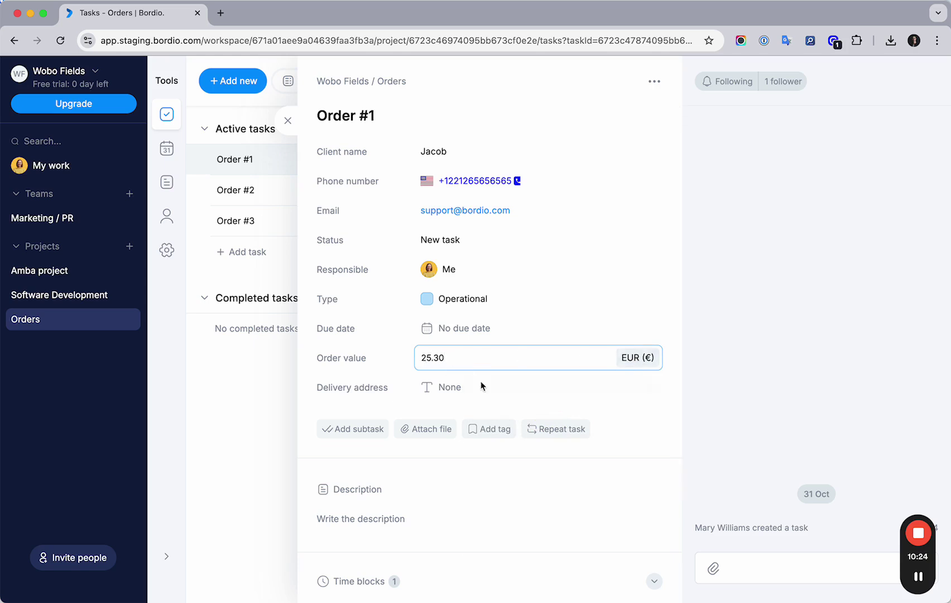
pyautogui.click(529, 393)
# Step: Enter the client's street address in Riga as Order #1's Delivery address
pyautogui.click(488, 360)
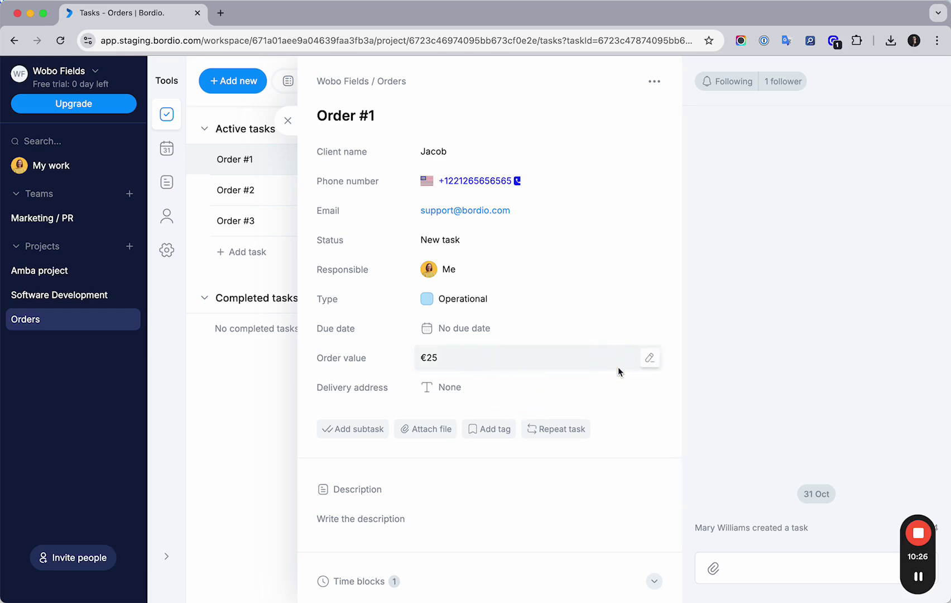
pyautogui.click(648, 389)
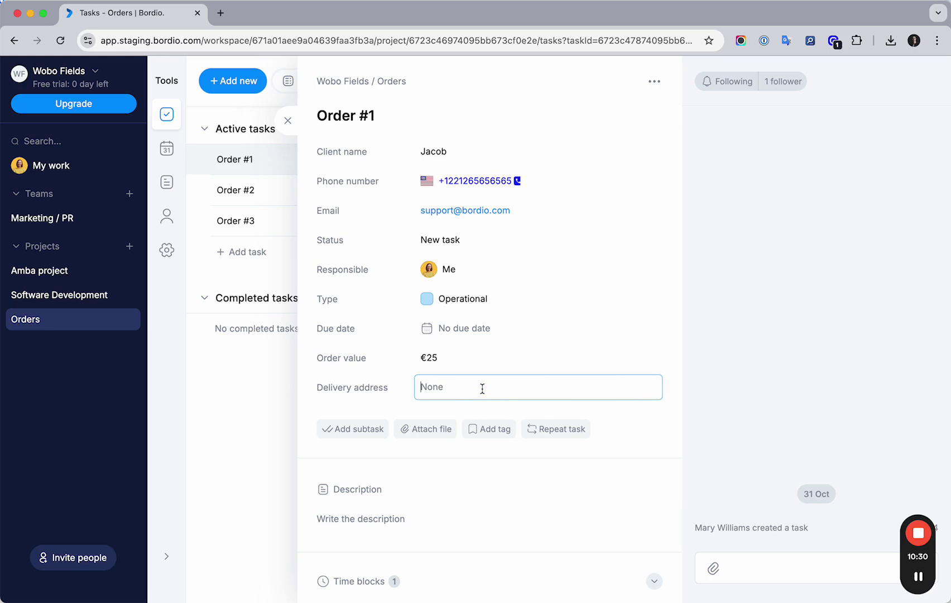
pyautogui.press('Return')
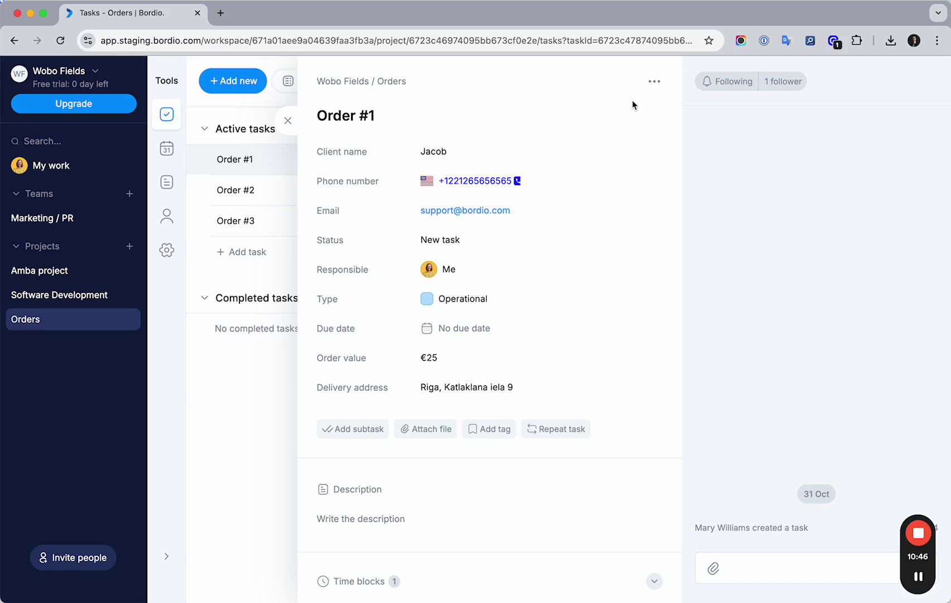
# Step: Close the Order #1 details and return to the Orders project
pyautogui.click(288, 120)
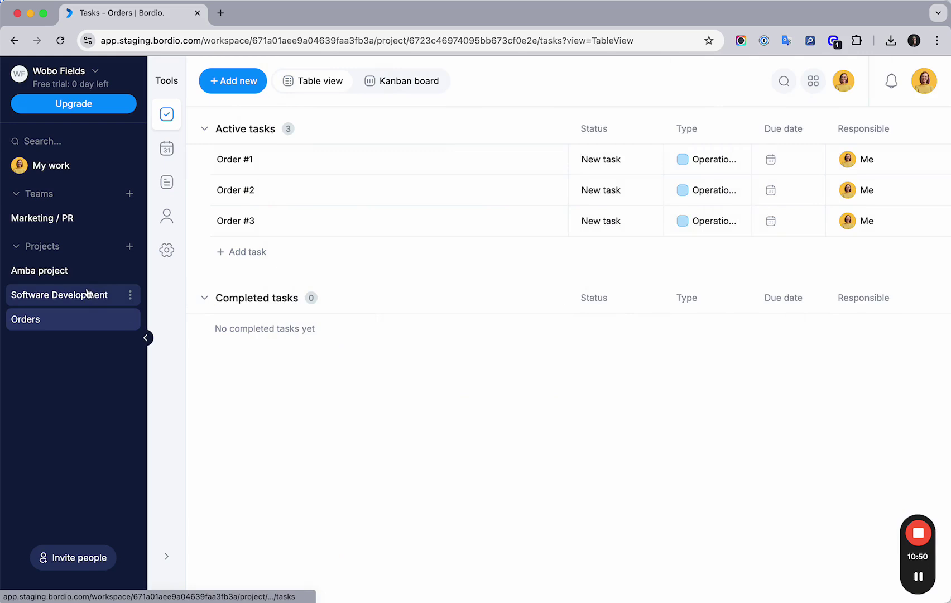
pyautogui.click(54, 296)
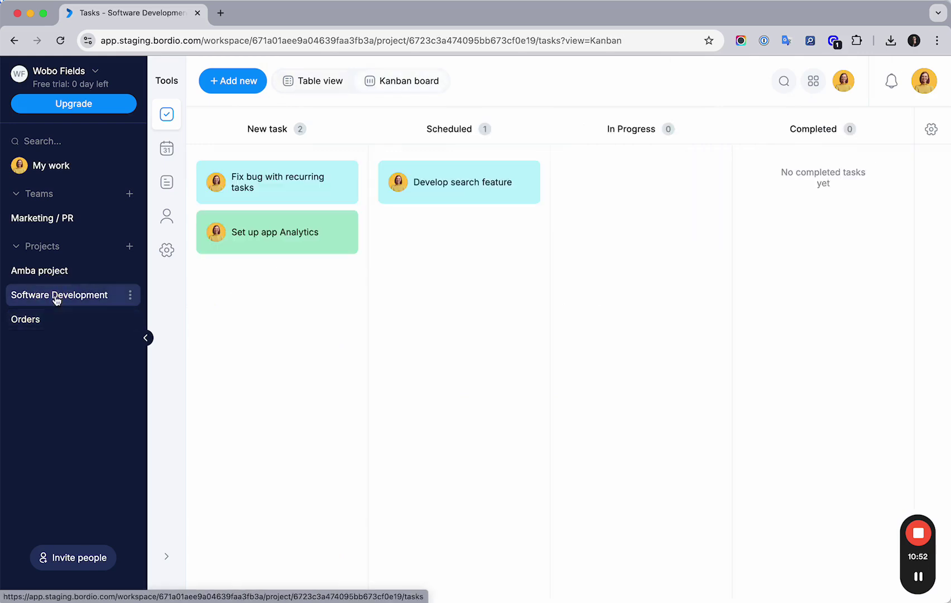
pyautogui.click(53, 319)
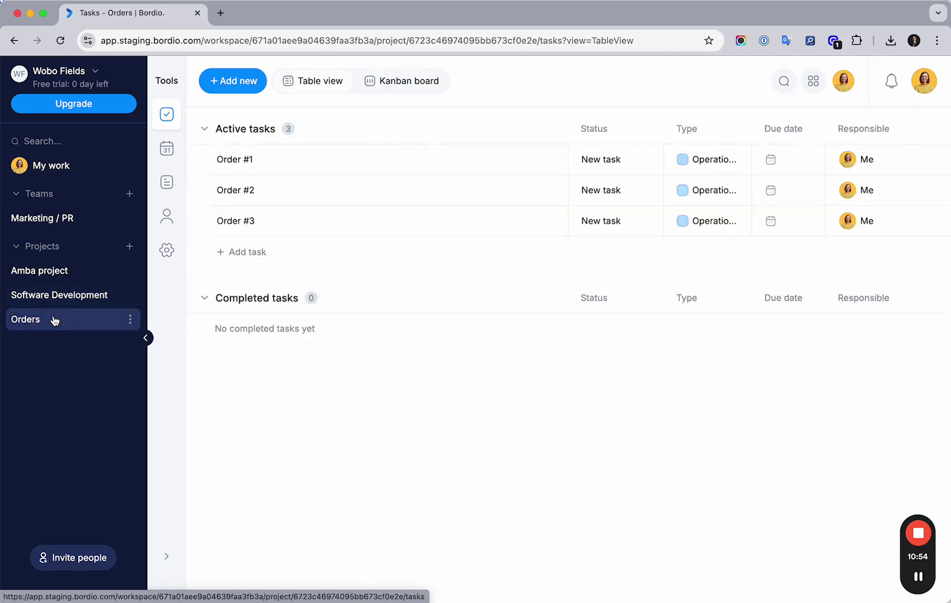
# Step: Open Organization settings from the workspace menu and find the Custom fields for tasks list
pyautogui.click(58, 74)
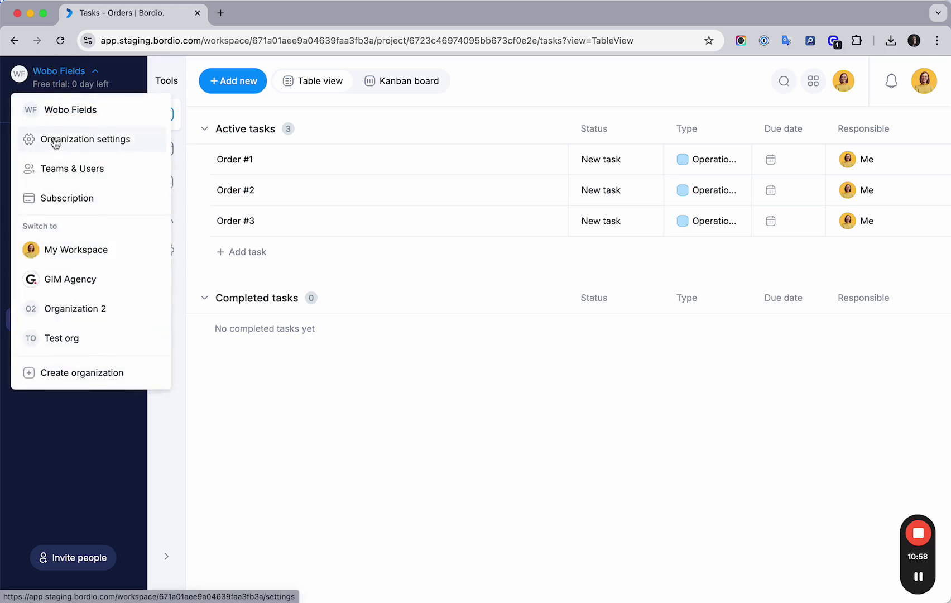
pyautogui.click(78, 142)
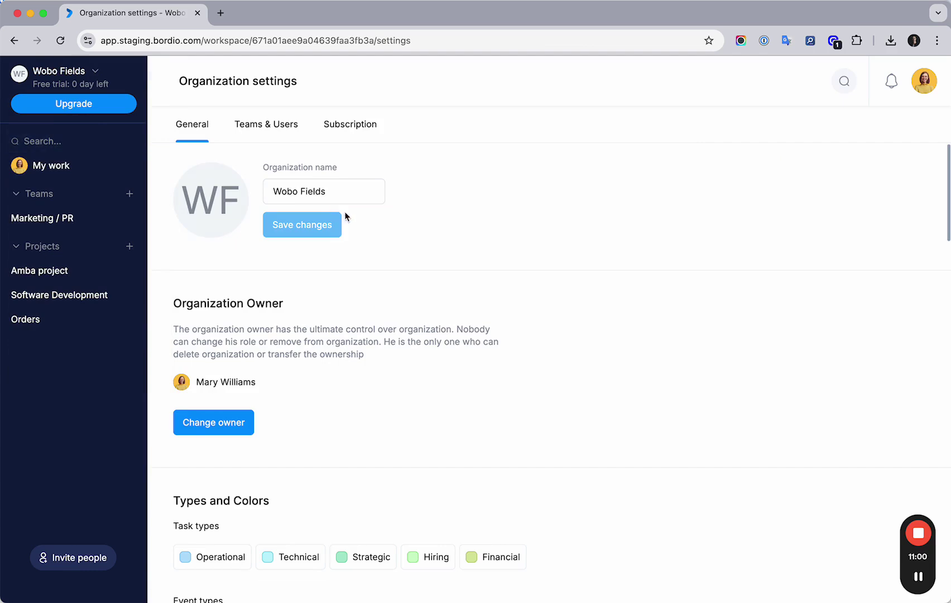
pyautogui.scroll(-5, 352, 218)
pyautogui.scroll(-14, 351, 218)
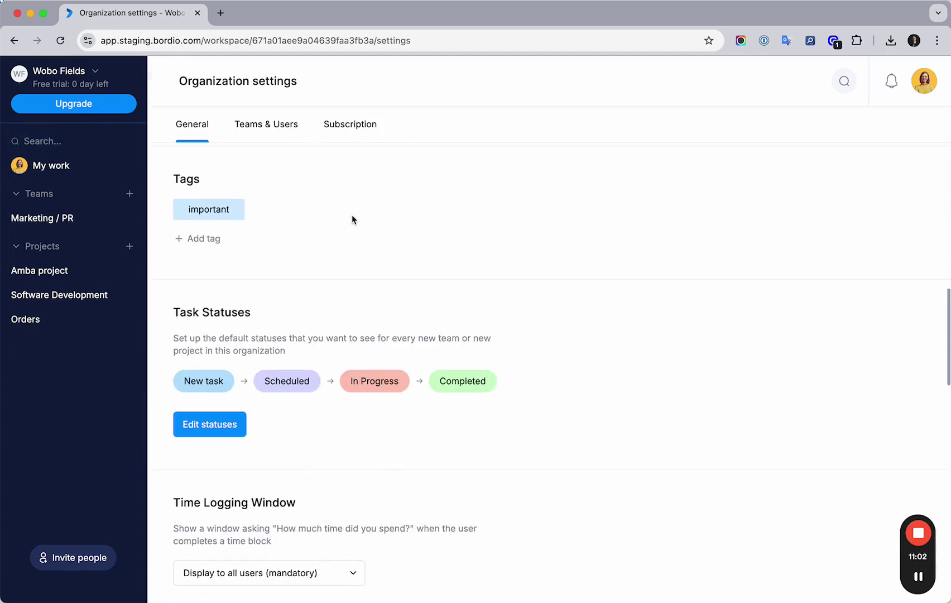
pyautogui.scroll(1, 351, 220)
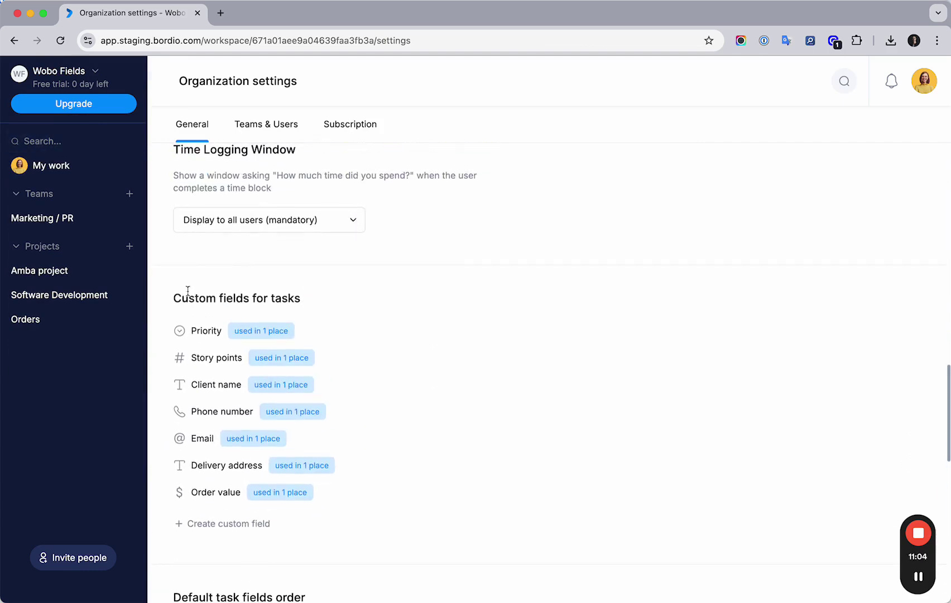
pyautogui.moveTo(174, 297); pyautogui.dragTo(303, 300)
pyautogui.scroll(-2, 312, 302)
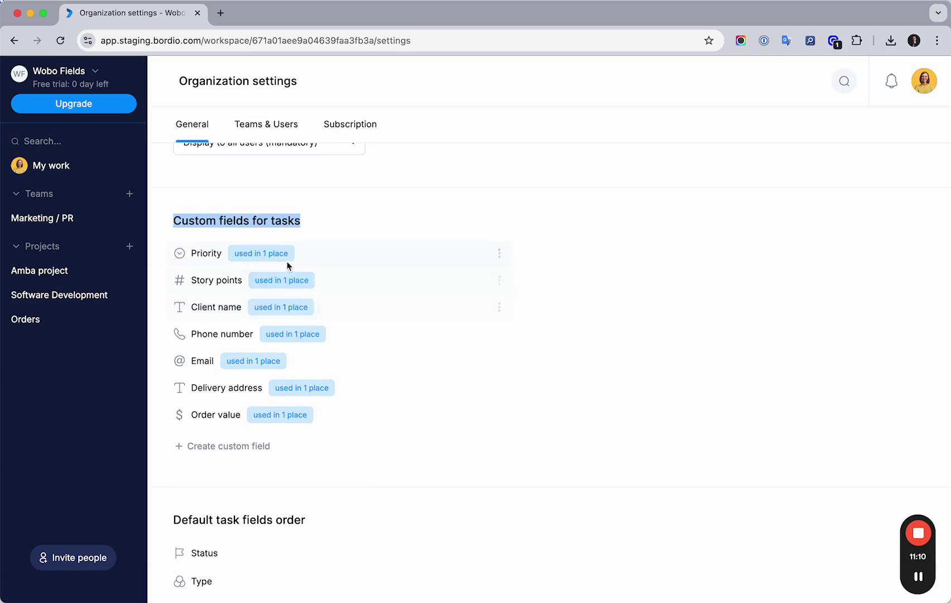
pyautogui.scroll(-1, 291, 285)
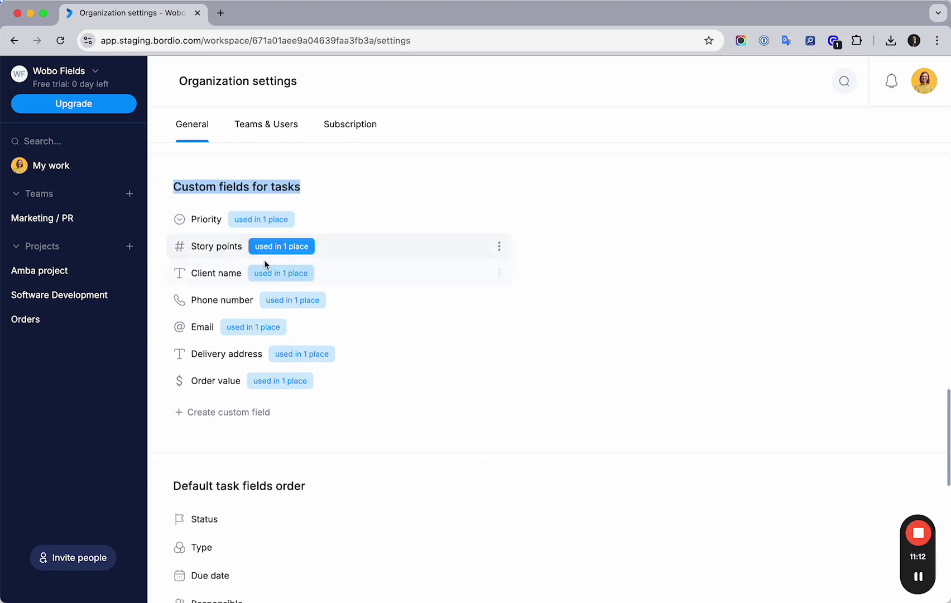
# Step: Add Amba project and Orders to the Priority field and save, so it shows 'used in 3 places'
pyautogui.click(255, 221)
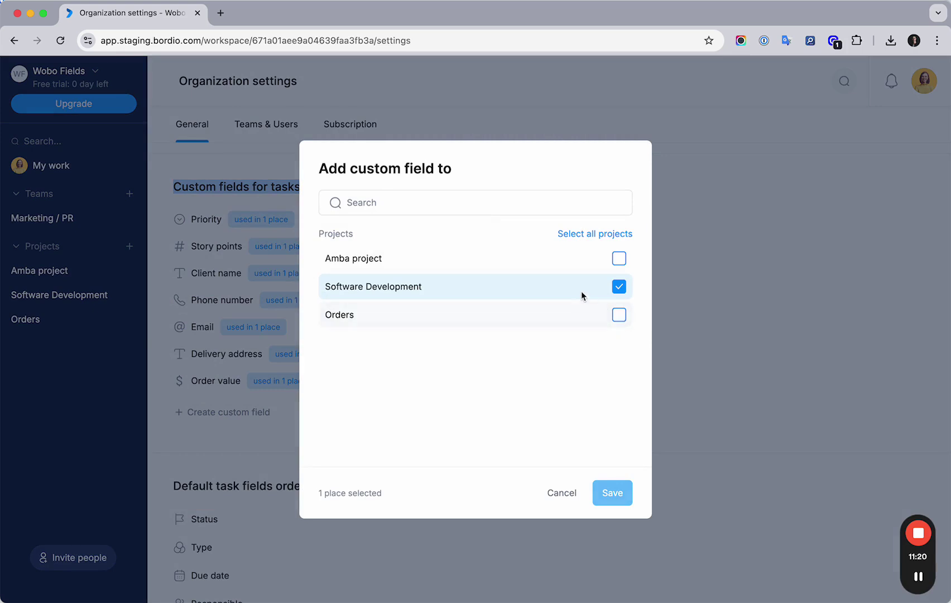
pyautogui.click(619, 258)
pyautogui.click(619, 314)
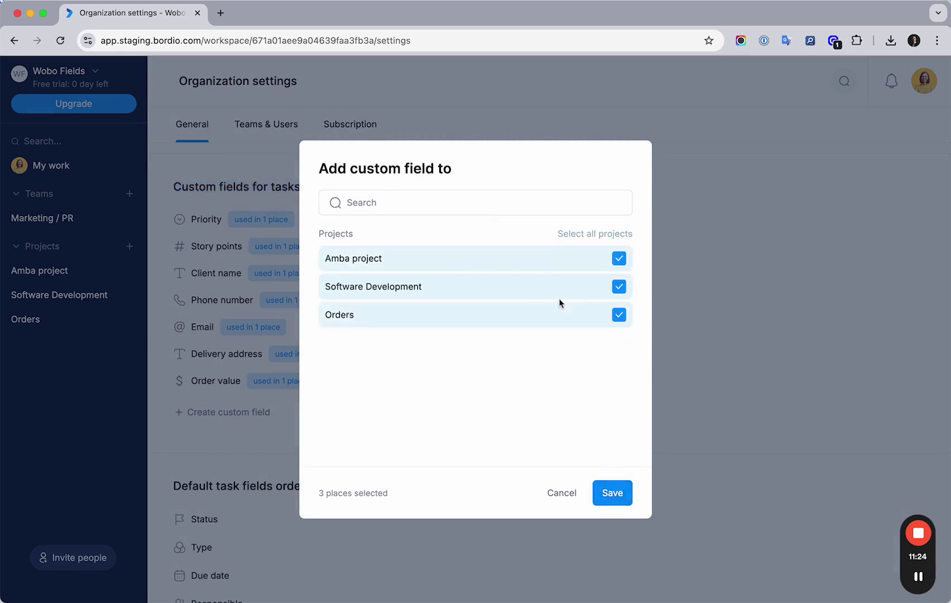
pyautogui.click(619, 495)
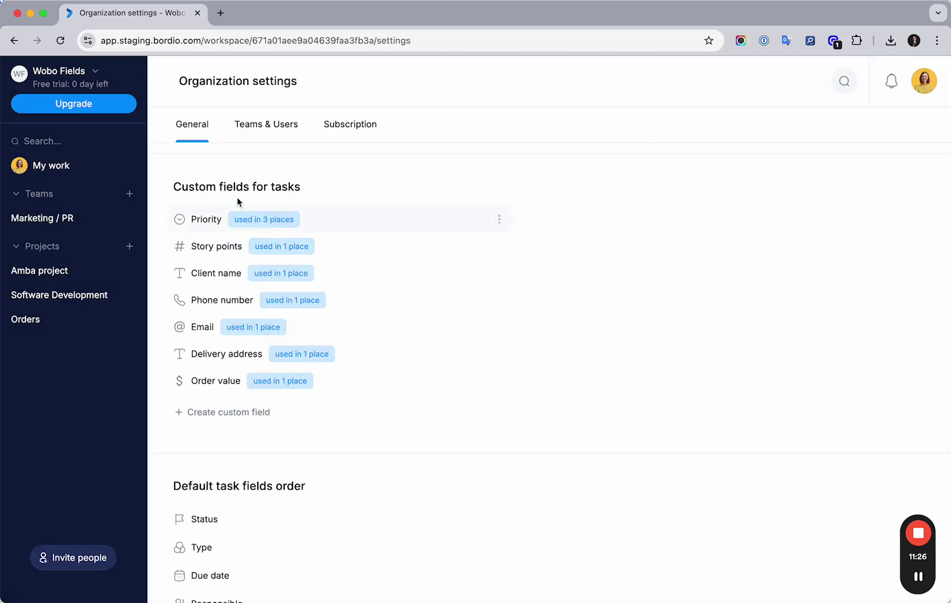
pyautogui.scroll(1, 279, 212)
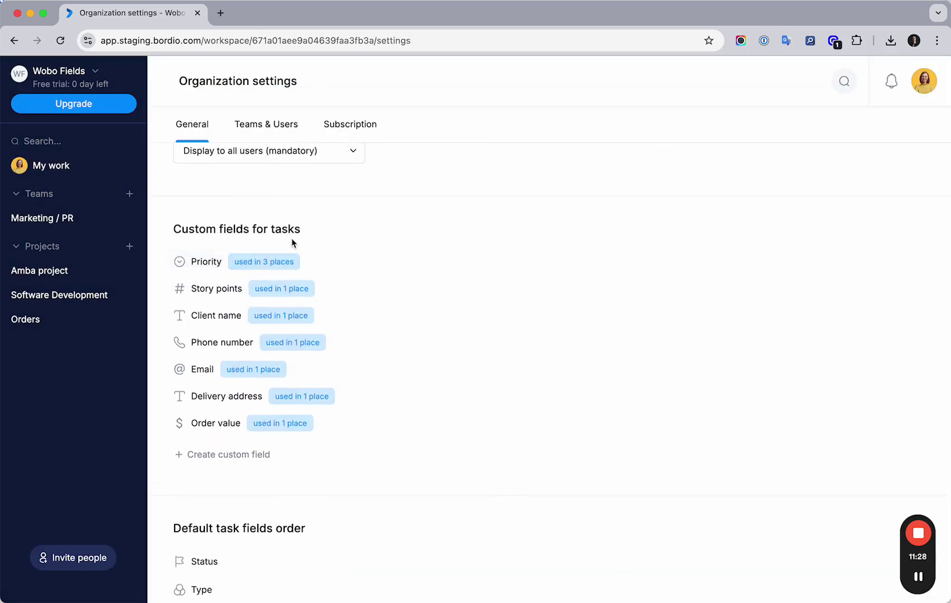
pyautogui.scroll(1, 290, 238)
pyautogui.scroll(1, 316, 296)
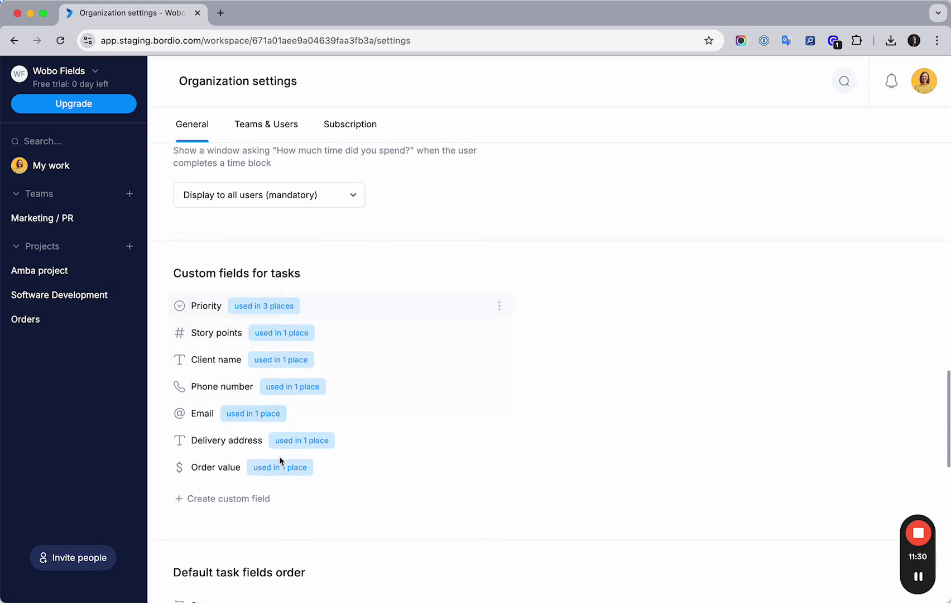
# Step: Start a new custom field, cancel it, and find the Default task fields order heading
pyautogui.click(220, 498)
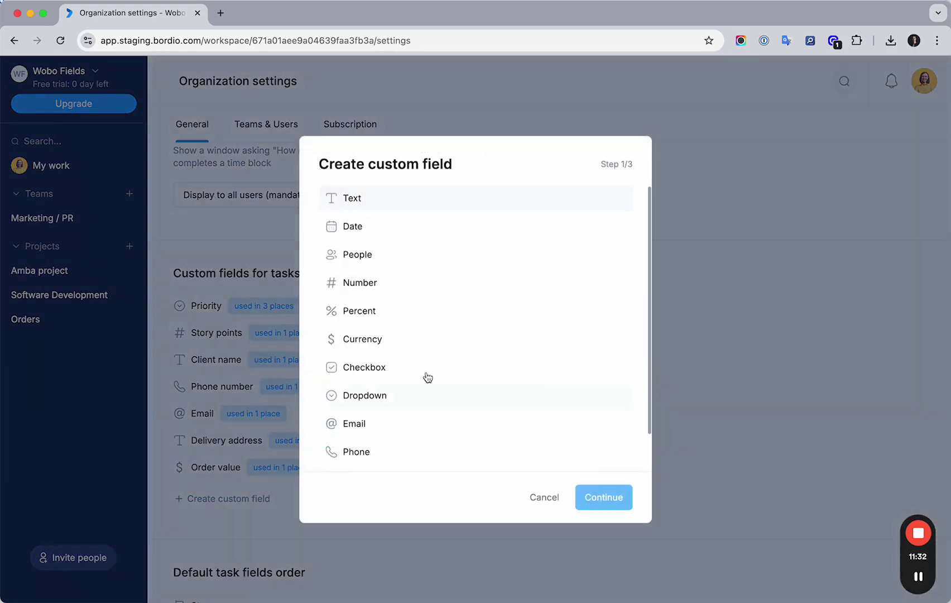
pyautogui.click(546, 500)
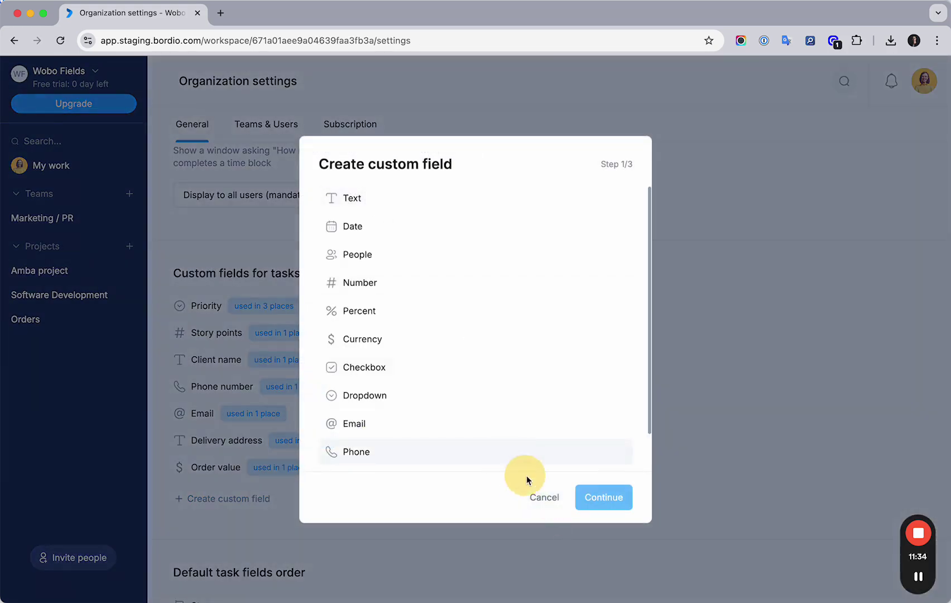
pyautogui.scroll(2, 407, 377)
pyautogui.scroll(-10, 406, 376)
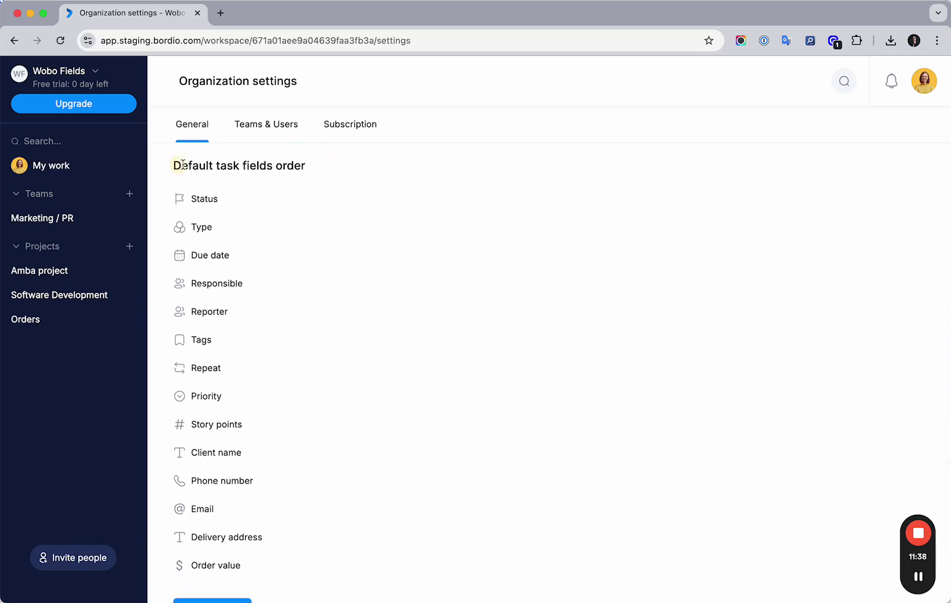
pyautogui.moveTo(174, 163); pyautogui.dragTo(313, 190)
# Step: Open the Reorder fields dialog for the organization's default task fields
pyautogui.scroll(1, 287, 193)
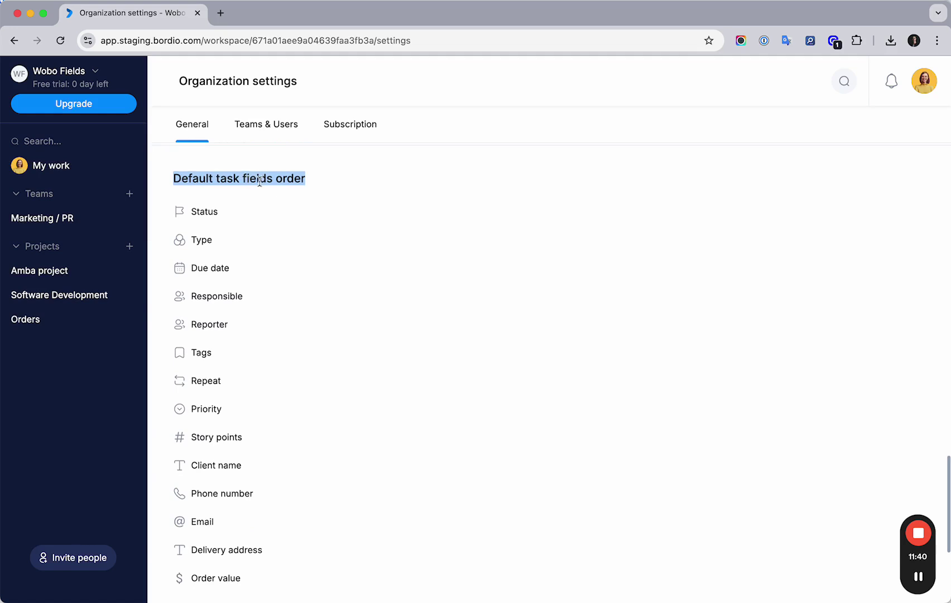
pyautogui.scroll(-2, 260, 181)
pyautogui.scroll(-1, 260, 181)
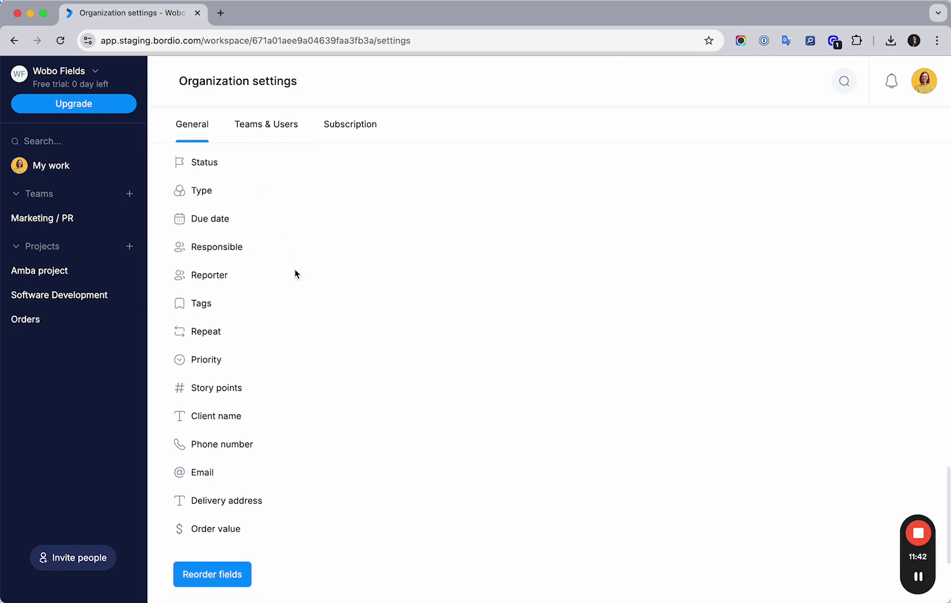
pyautogui.scroll(-1, 240, 558)
pyautogui.click(225, 554)
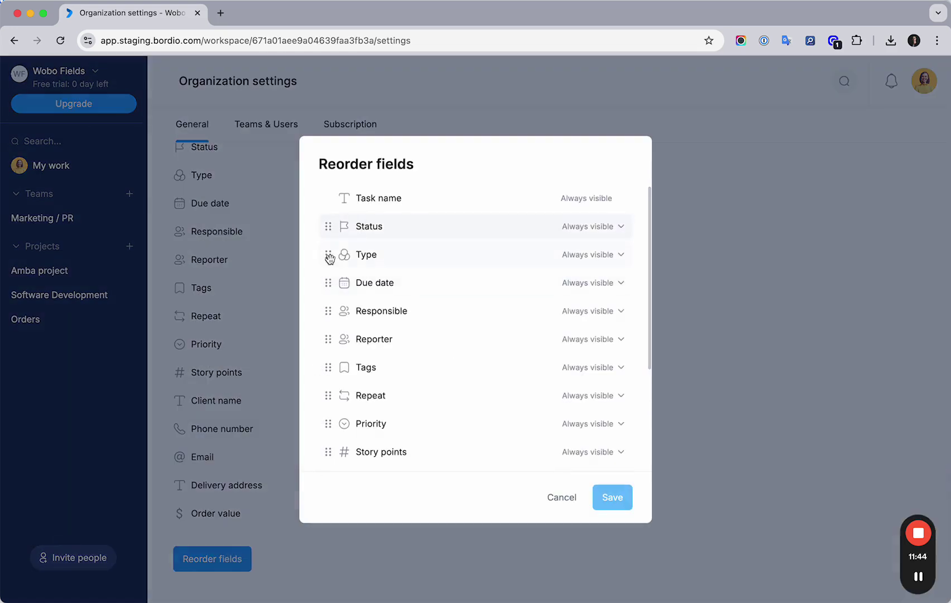
# Step: Cancel the Reorder fields dialog and check Amba project's default task fields order in its settings
pyautogui.click(560, 499)
pyautogui.click(58, 272)
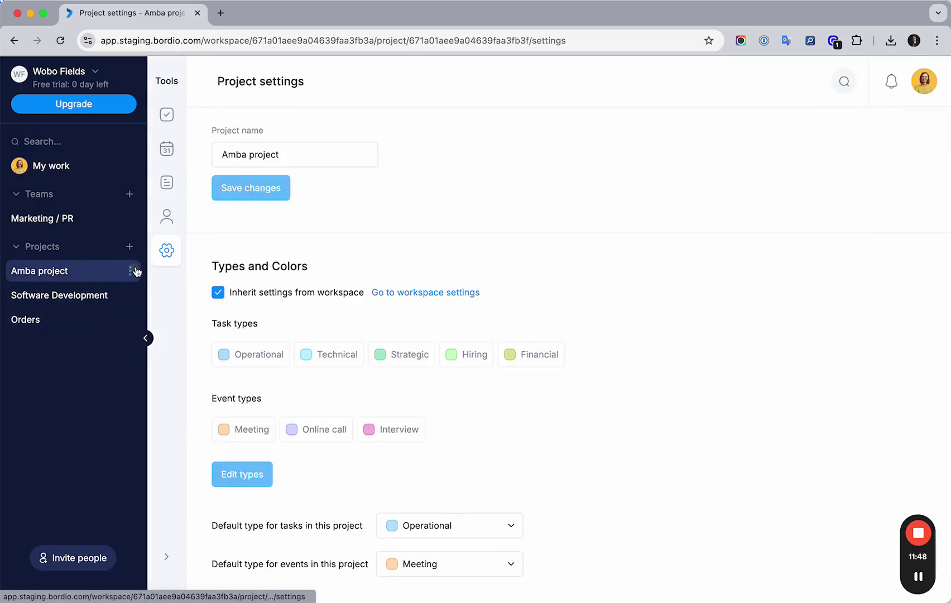
pyautogui.scroll(-15, 319, 285)
pyautogui.scroll(7, 319, 286)
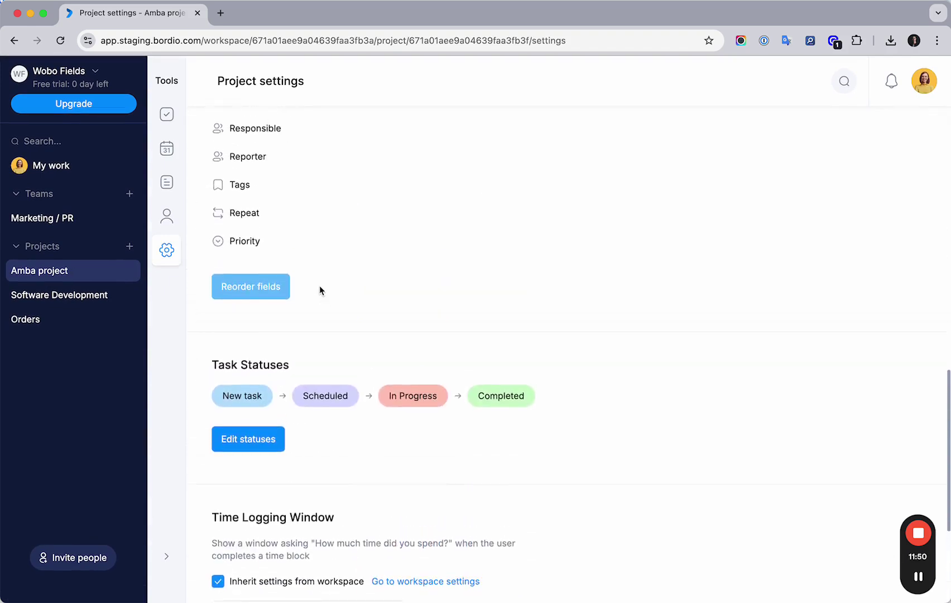
pyautogui.scroll(2, 319, 285)
pyautogui.moveTo(215, 192); pyautogui.dragTo(362, 194)
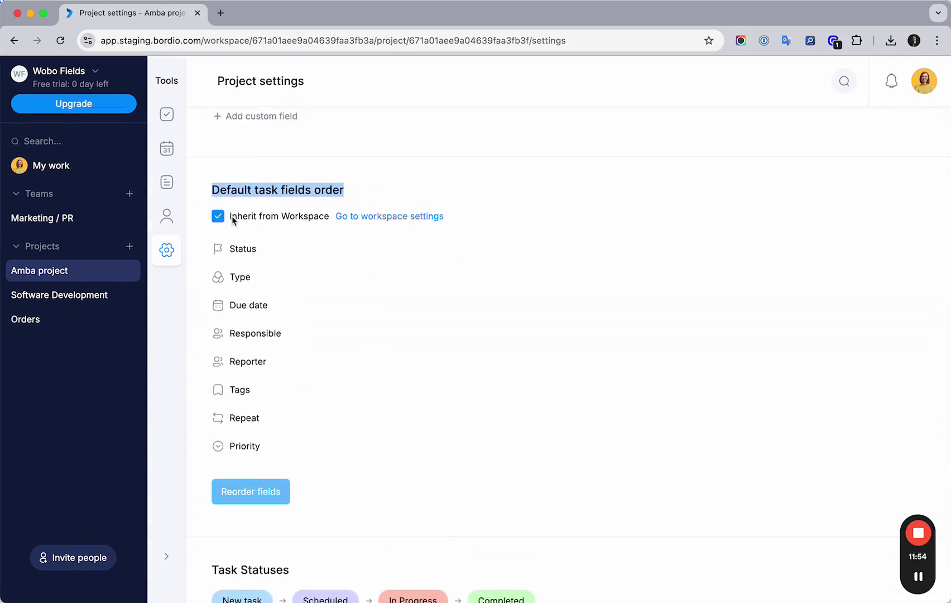
pyautogui.click(304, 481)
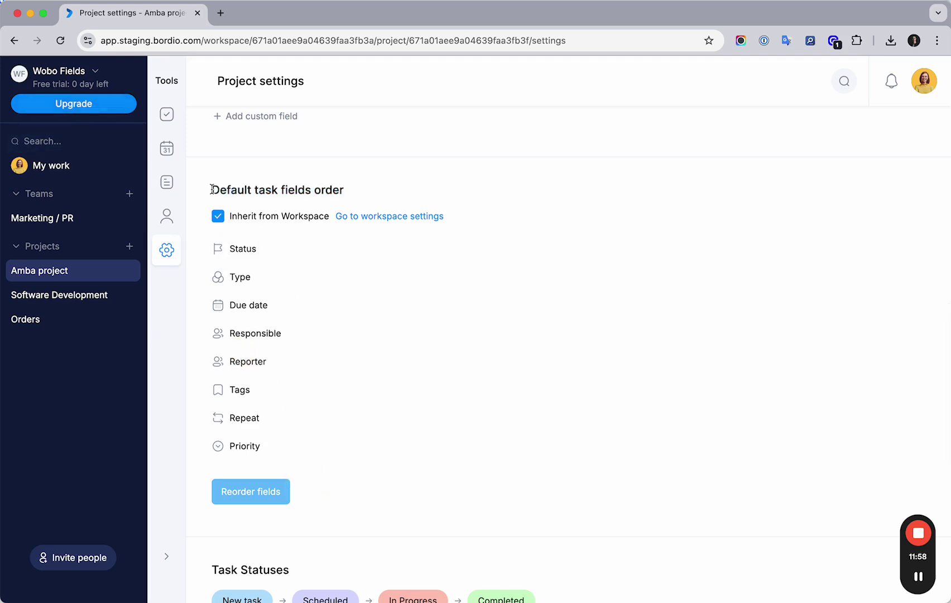
# Step: Go back to Organization settings from the workspace menu and scroll to the custom fields
pyautogui.click(59, 71)
pyautogui.click(100, 139)
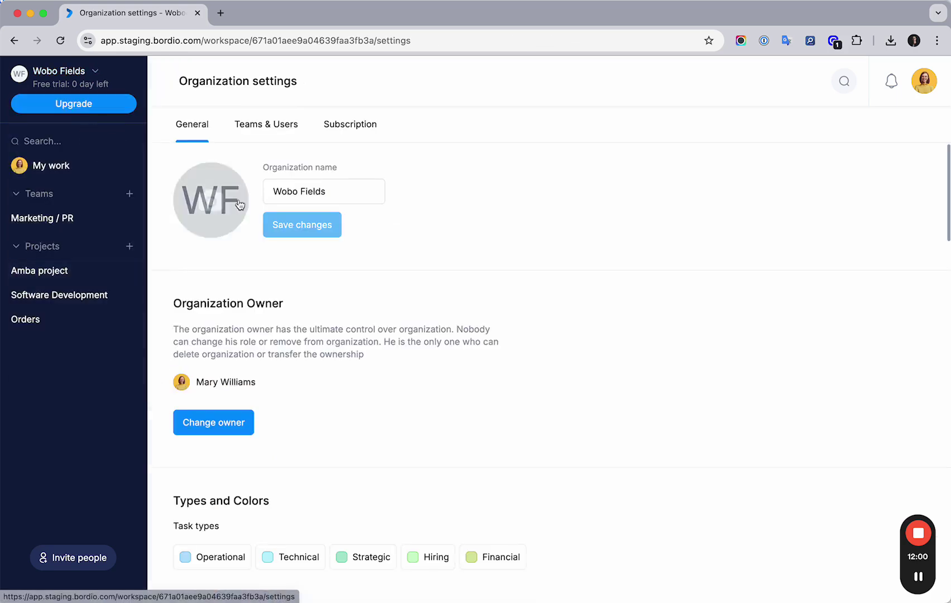
pyautogui.scroll(-10, 278, 272)
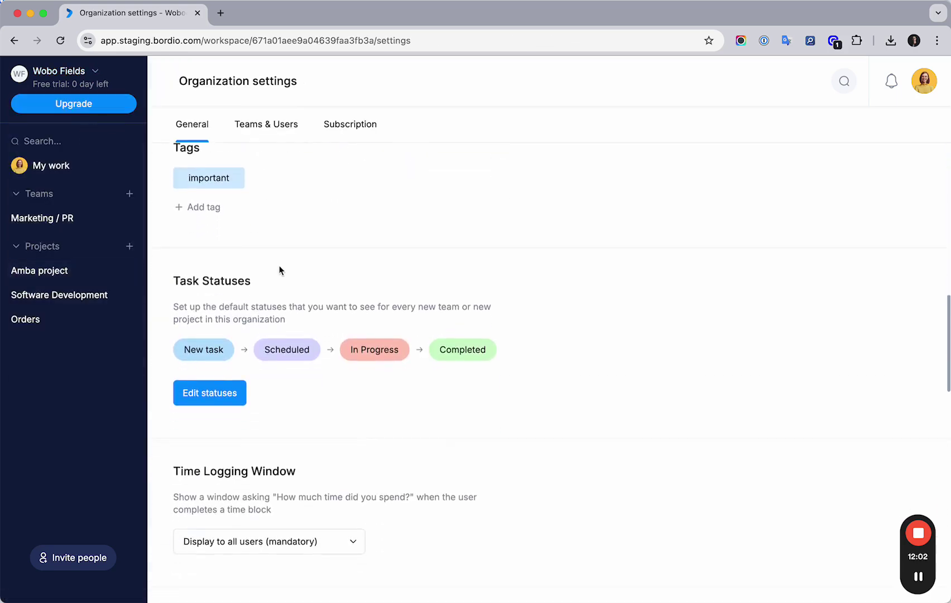
pyautogui.scroll(-7, 279, 271)
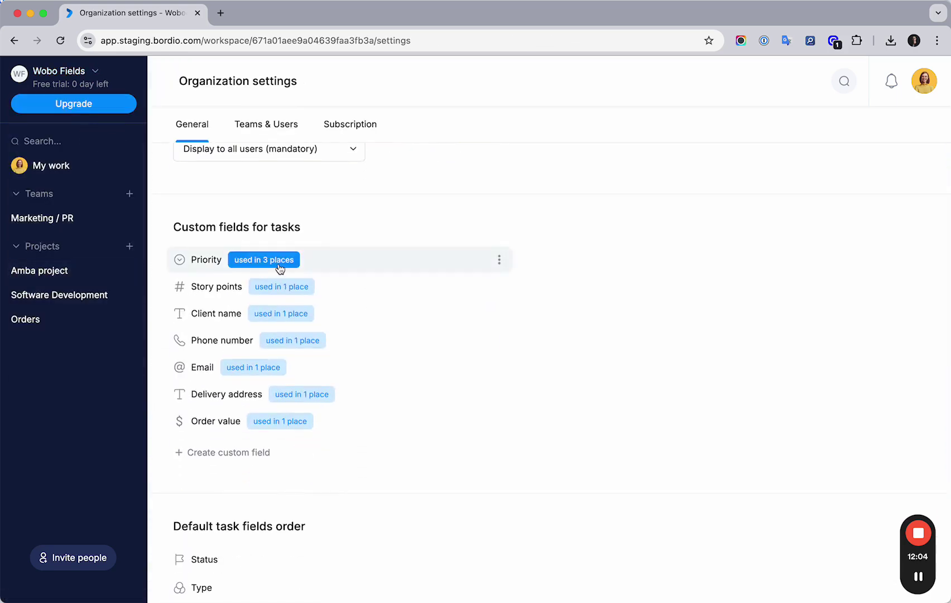